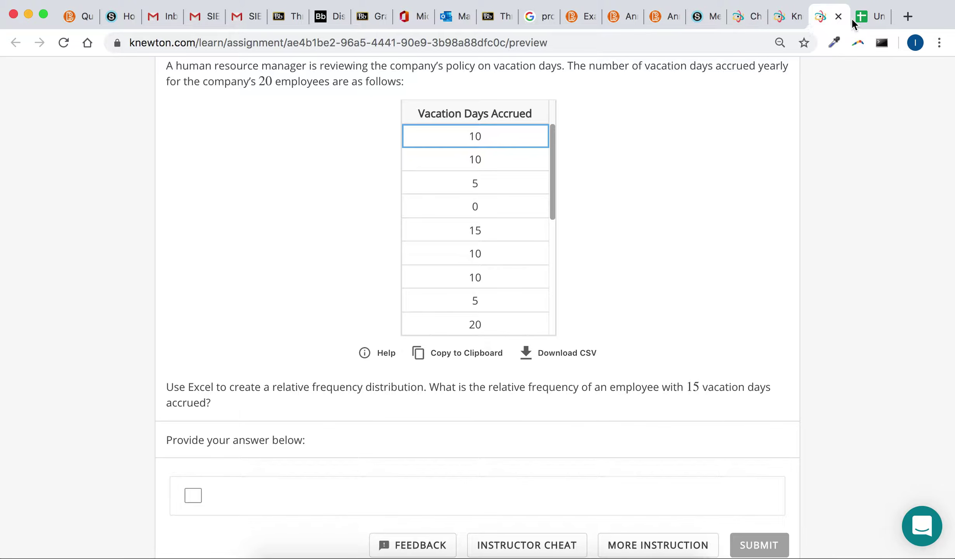
Copy the Vacation Days Accrued data from the Knewton question and paste it into the Google Sheets spreadsheet at cell A1.
click(875, 17)
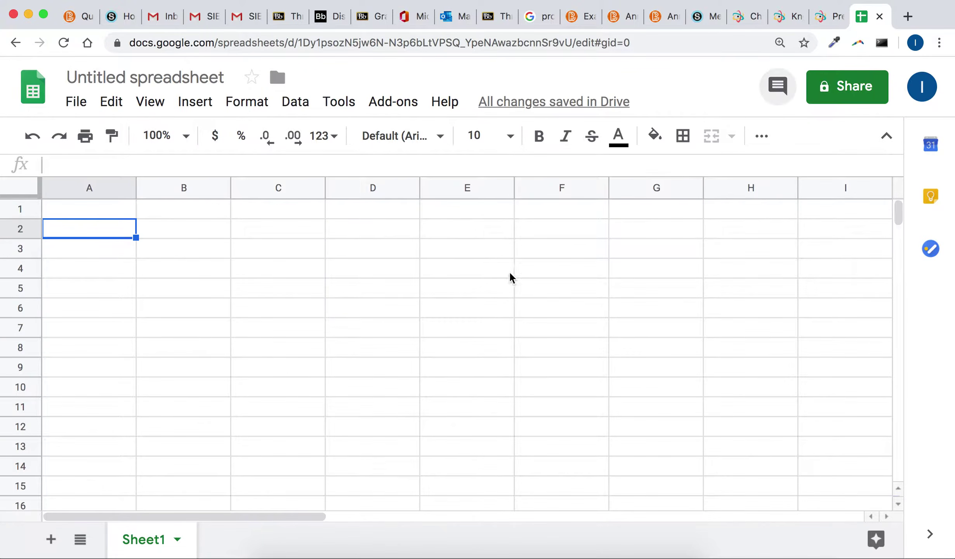
click(829, 21)
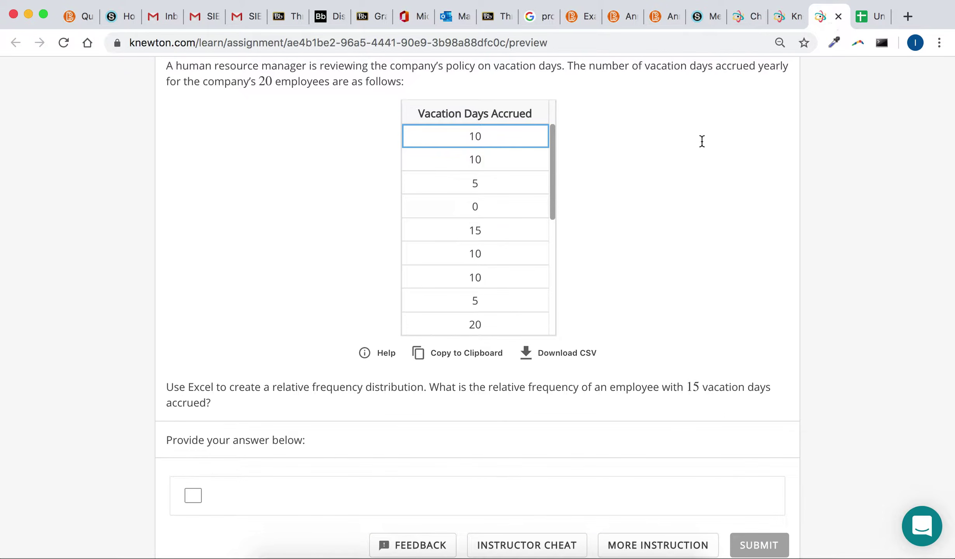
click(446, 358)
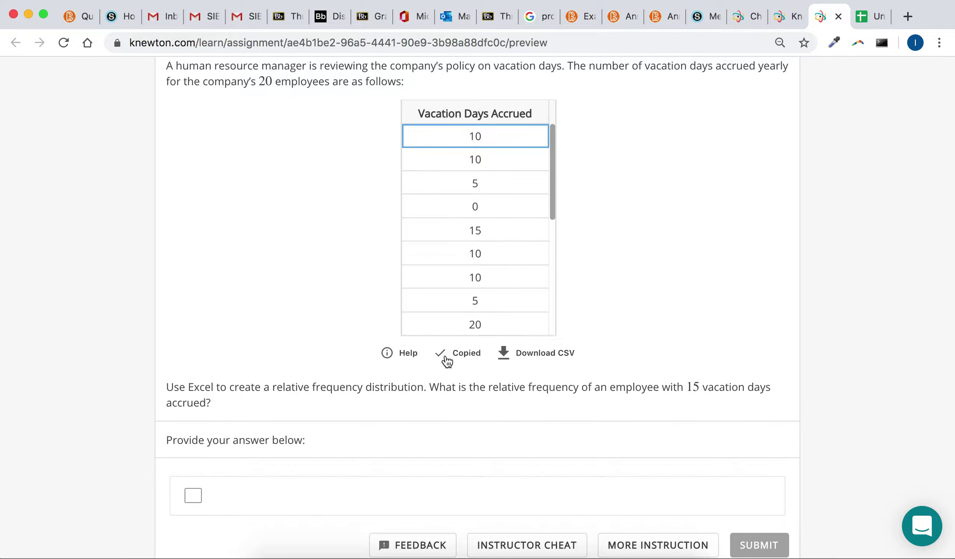
click(874, 18)
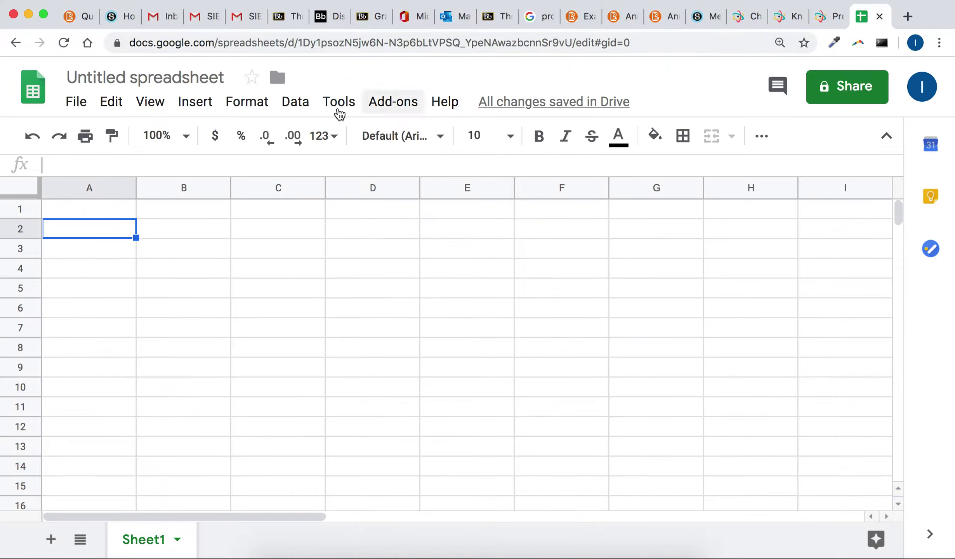
right_click(88, 208)
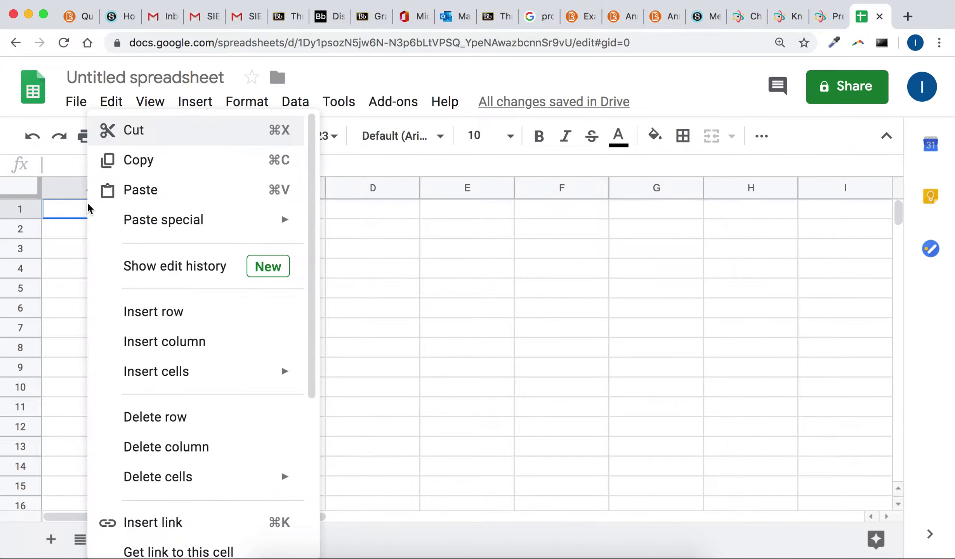
click(147, 190)
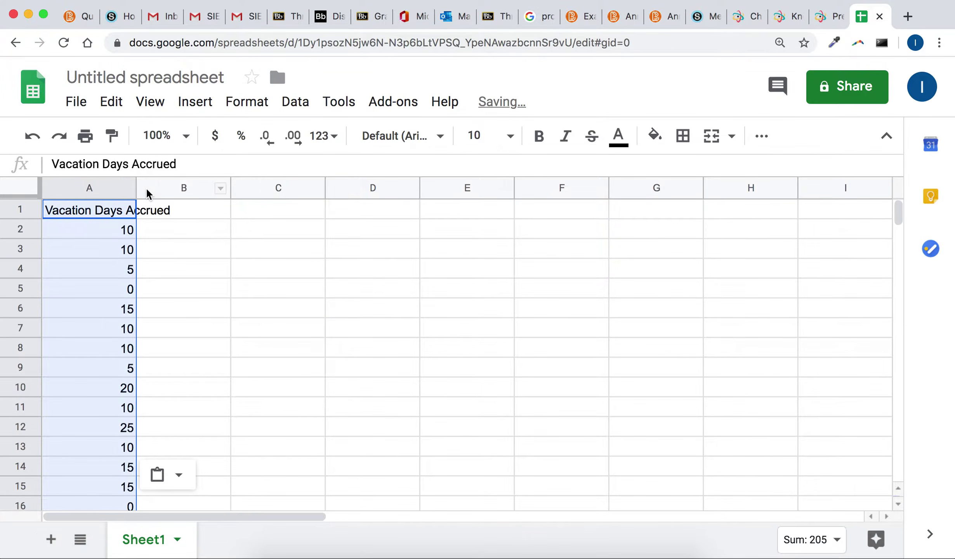
click(213, 229)
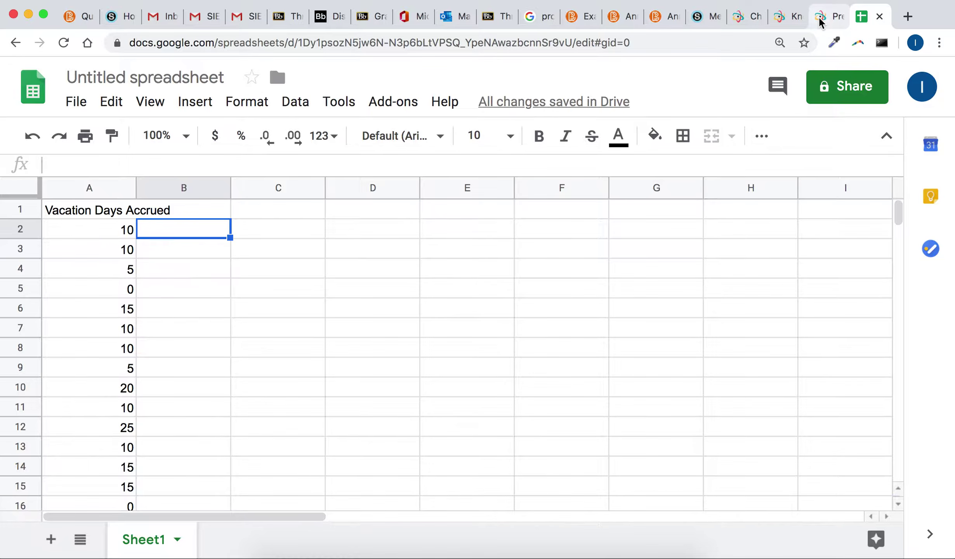
Review the relative frequency question in Knewton and enter the header "Classes" in cell B1 of the Google Sheets spreadsheet.
click(818, 16)
scroll(627, 269, down, 1)
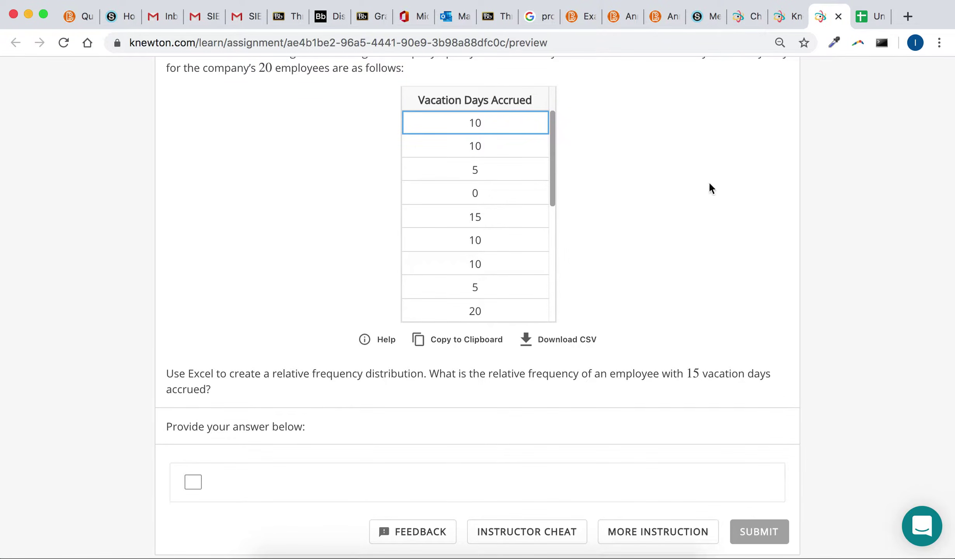
click(866, 26)
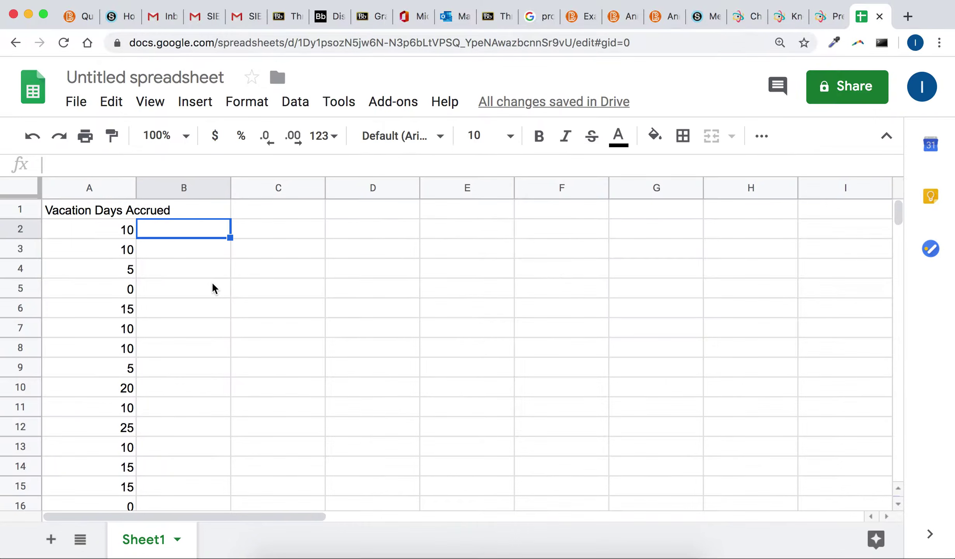
click(206, 208)
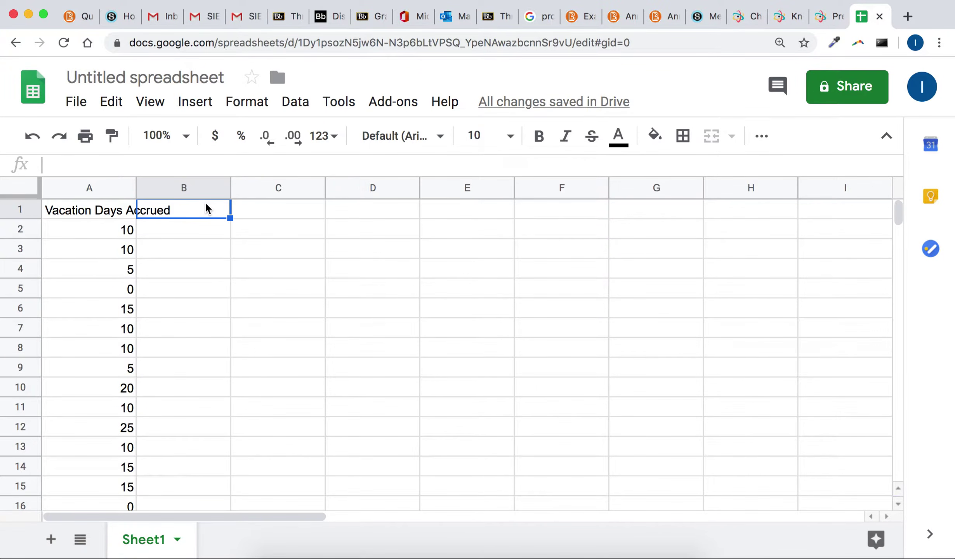
text(Classes)
key(Return)
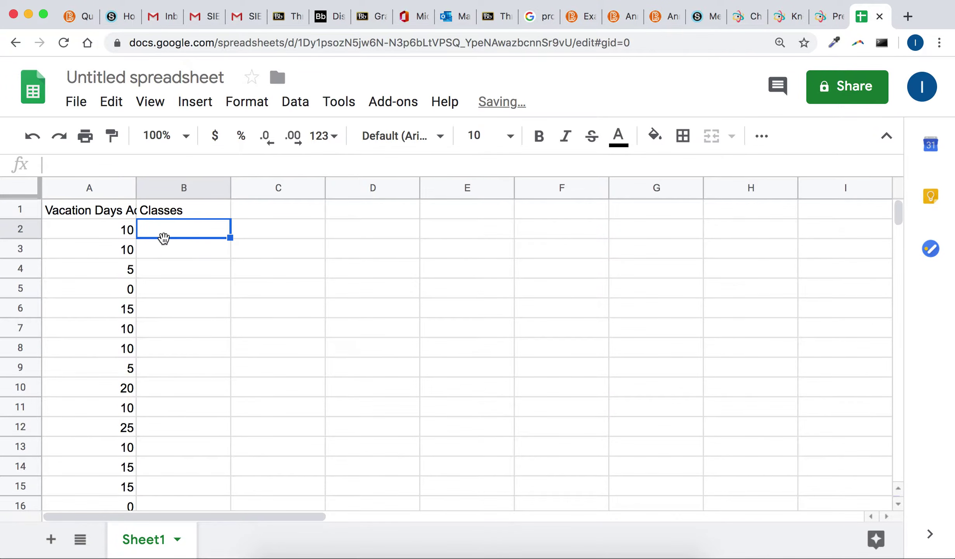
List the distinct vacation day values under Classes by entering =unique(a2:a21) in cell B2.
scroll(103, 322, down, 5)
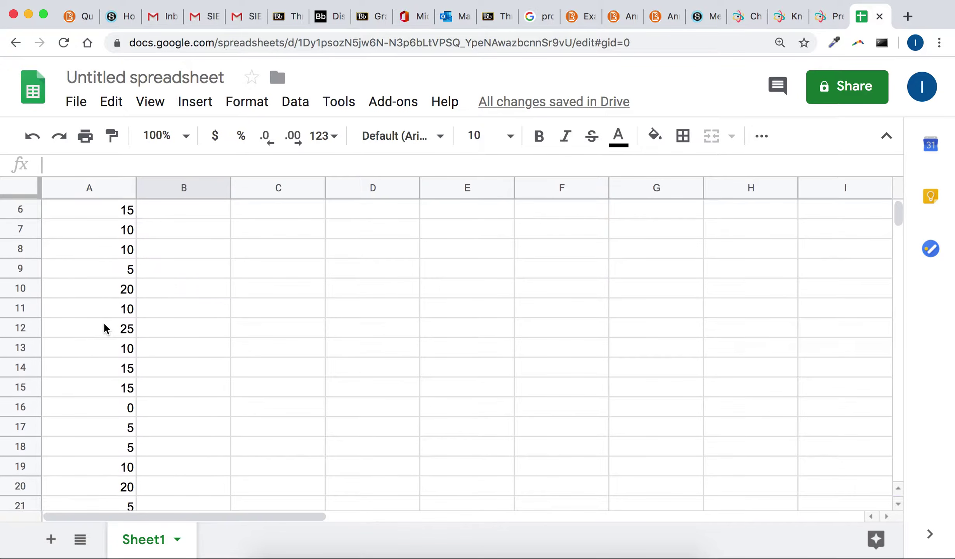
scroll(103, 322, up, 5)
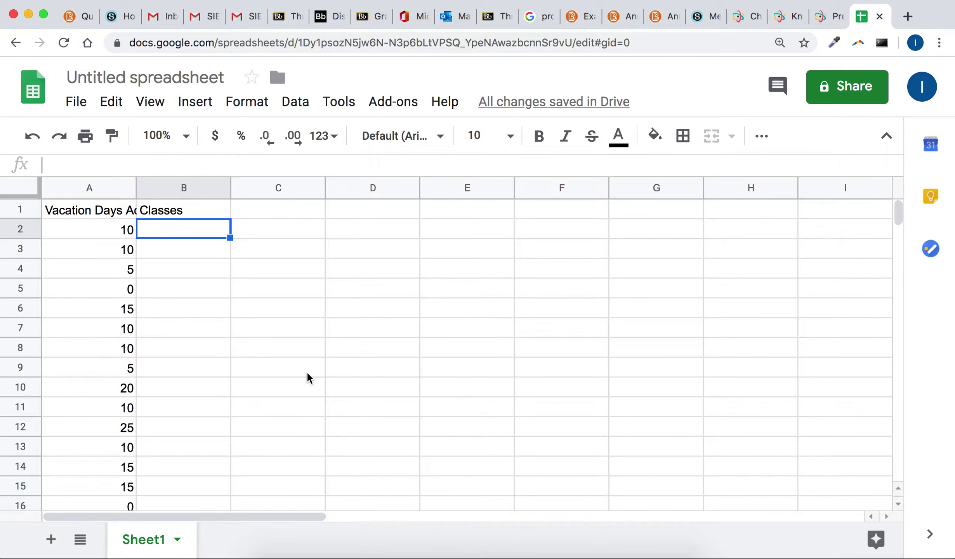
text(=unique()
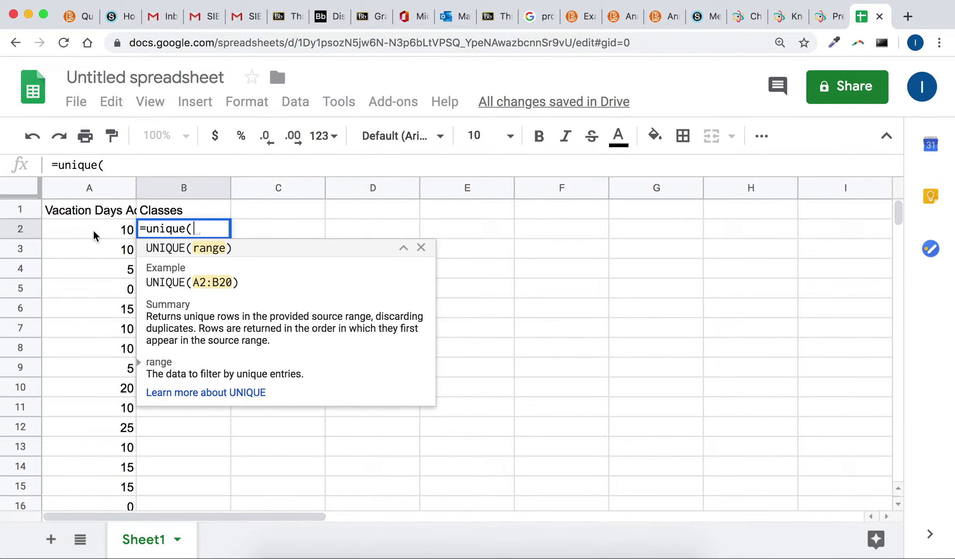
text(a2:)
scroll(98, 301, down, 5)
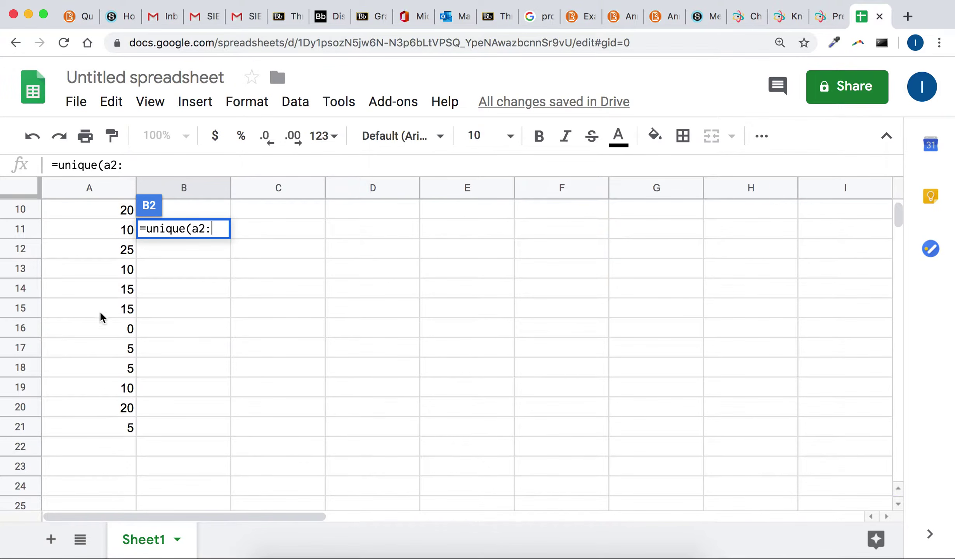
text(a21)
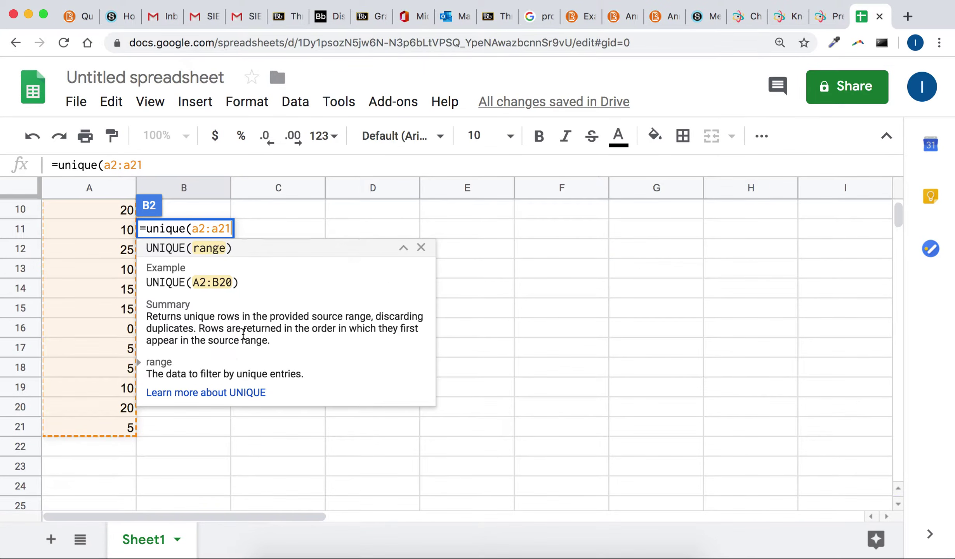
key(Return)
scroll(255, 228, up, 1)
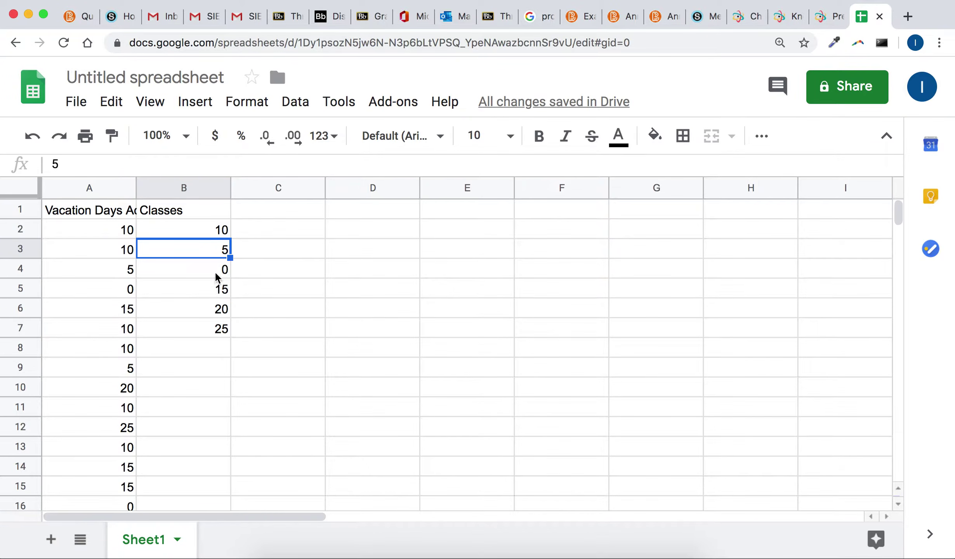
Enter the header "Frequency" in cell C1.
click(273, 217)
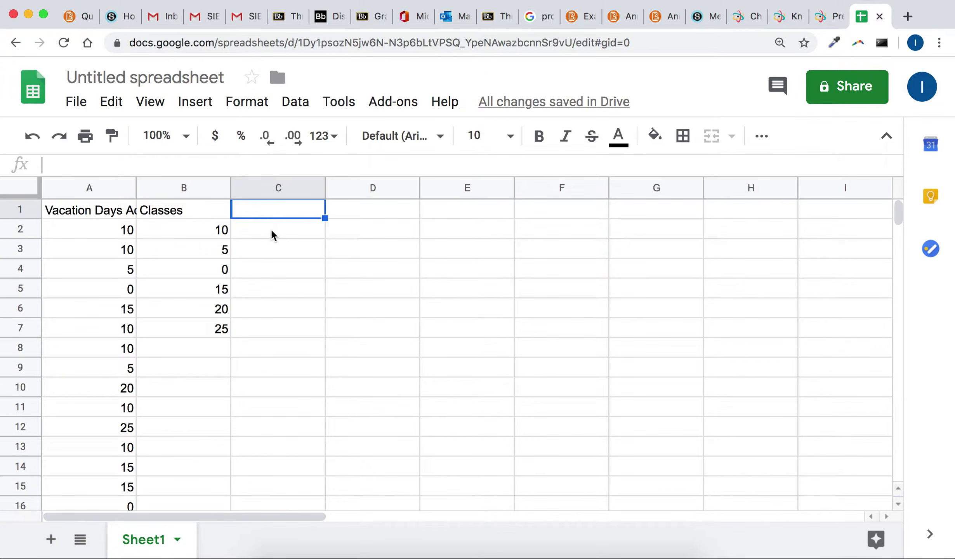
click(269, 231)
click(287, 209)
text(Frequency)
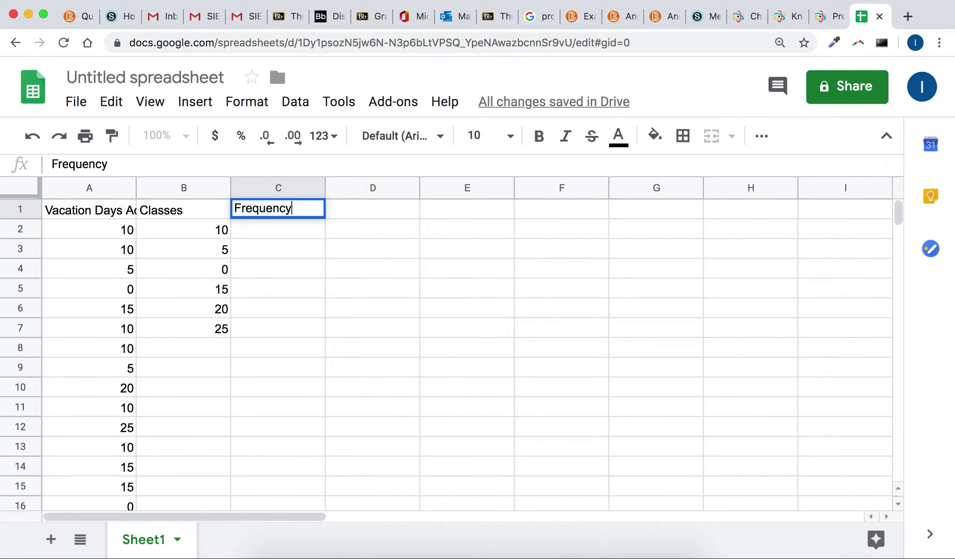
Count the occurrences of the first class by entering =countif(a2:a21,B2) in cell C2.
click(275, 229)
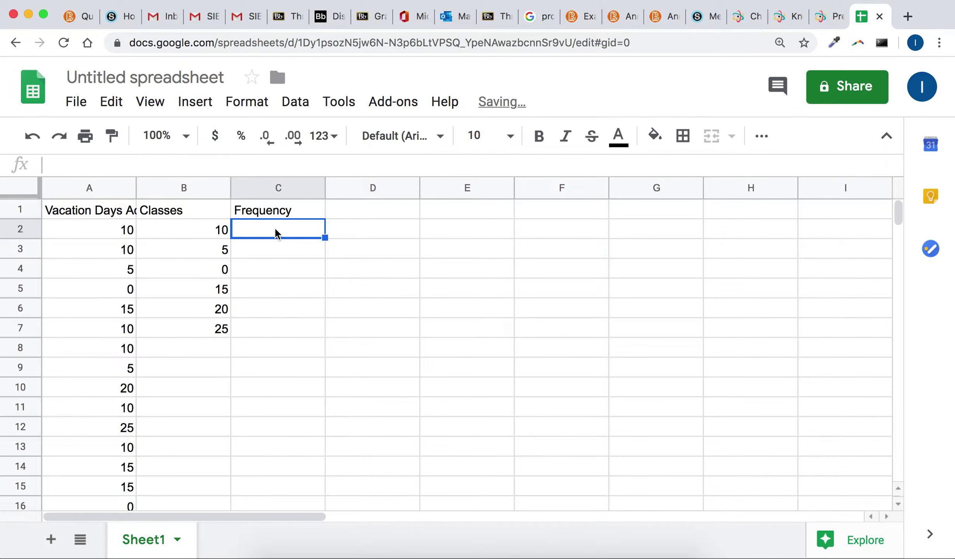
text(=)
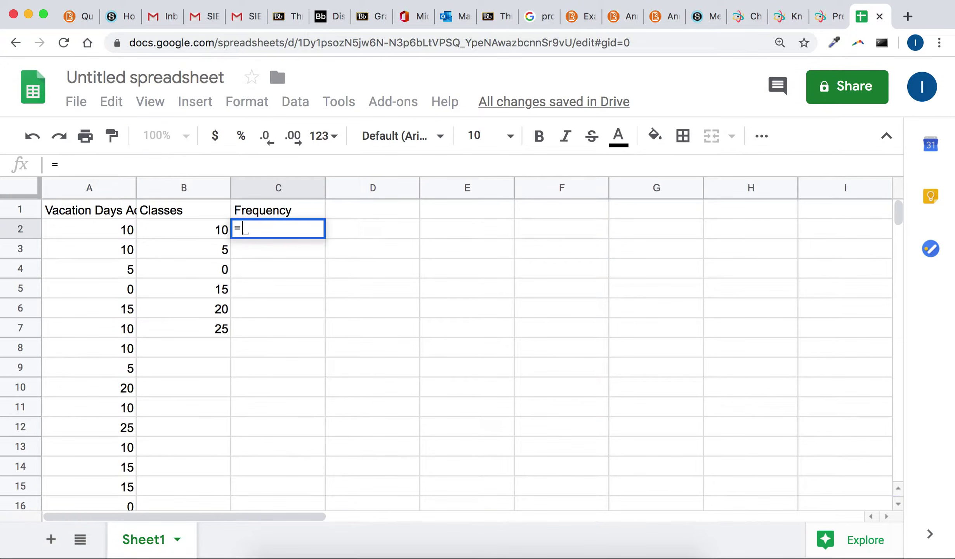
text(countif()
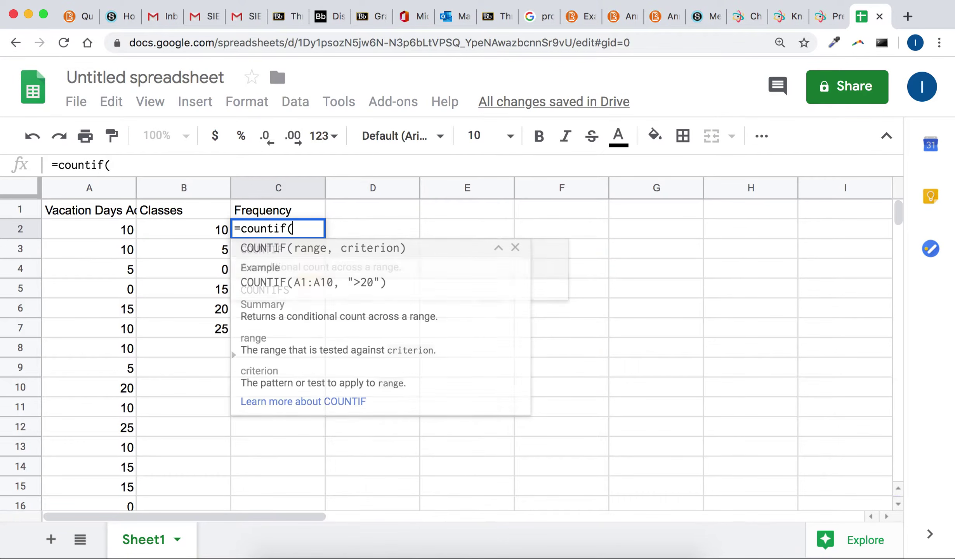
text(a)
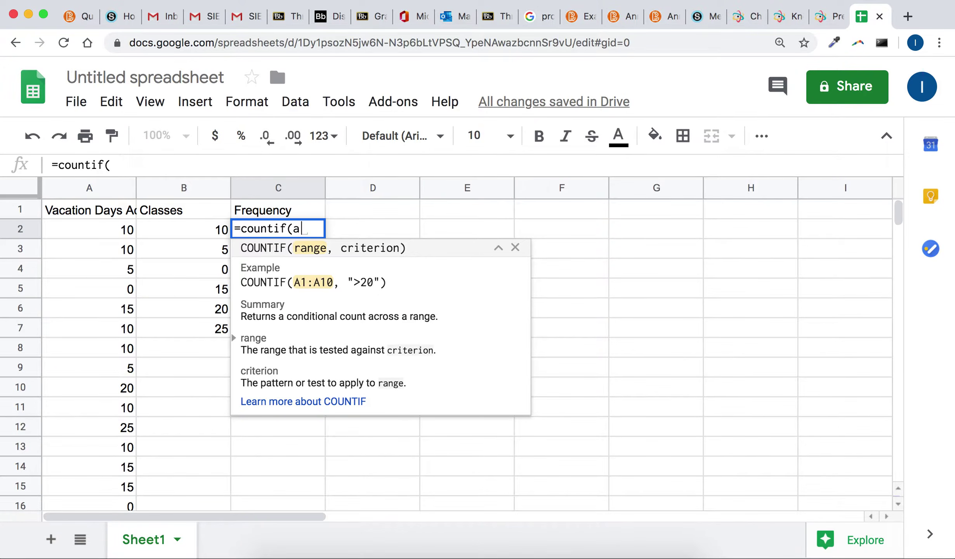
text(2:a21)
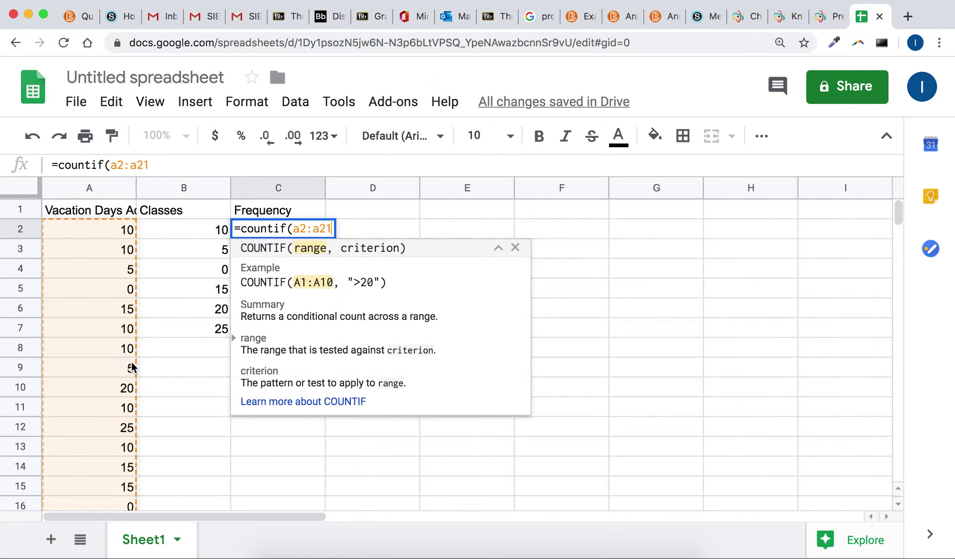
scroll(131, 361, down, 5)
scroll(126, 328, up, 5)
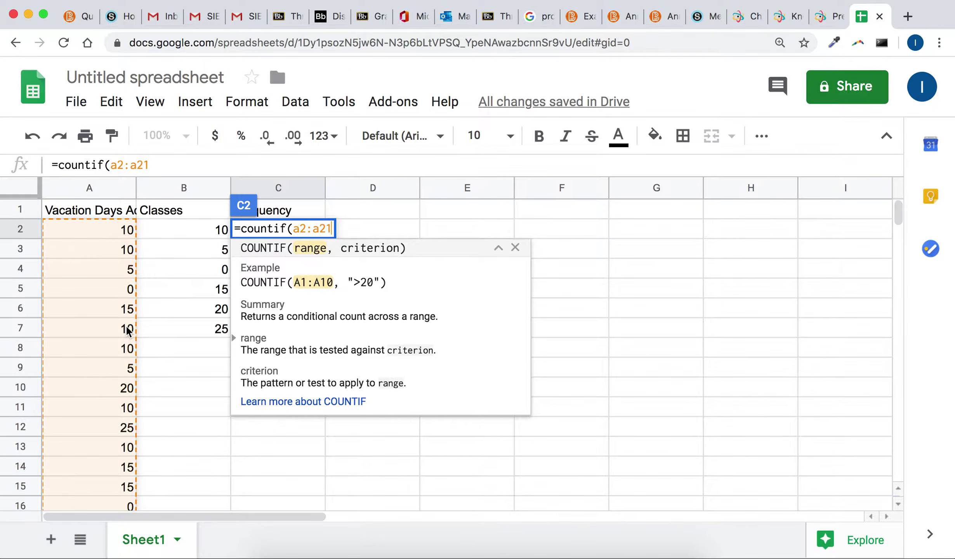
text(,)
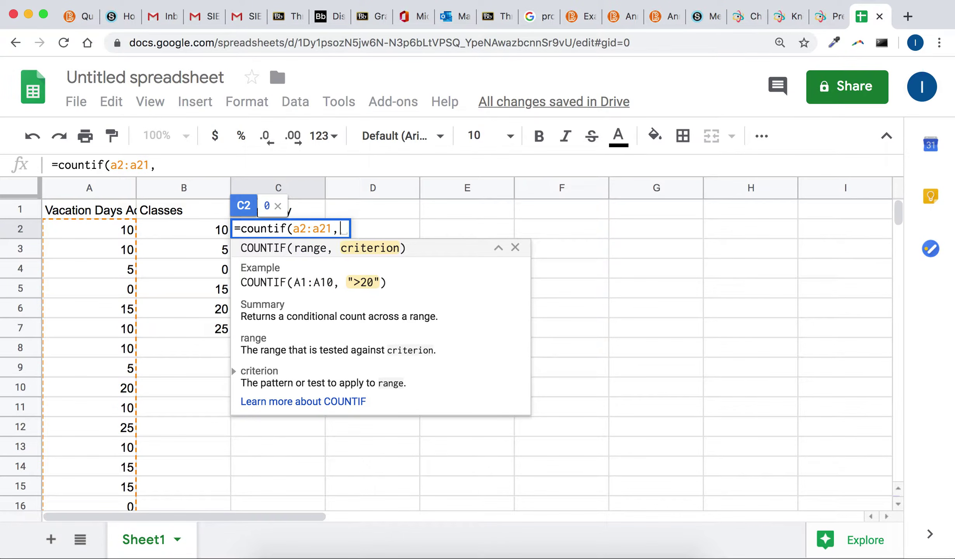
text(B2)
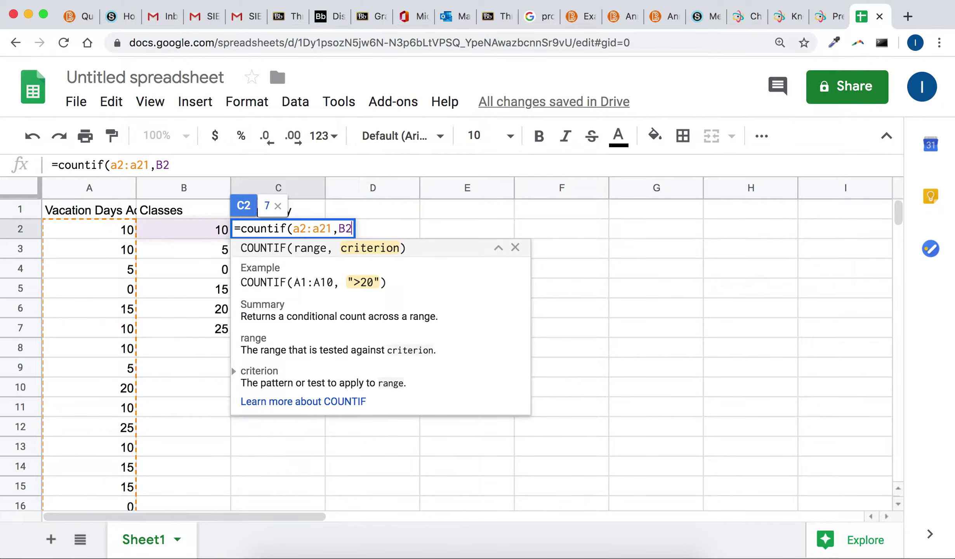
text())
key(Return)
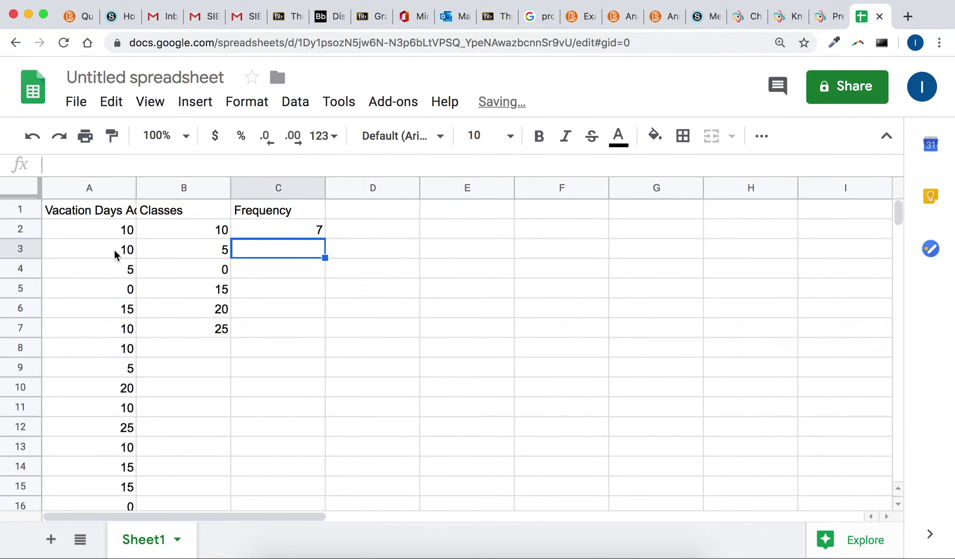
Count the occurrences of the second class by entering =countif(A2:a21,B3) in cell C3, and select that cell.
scroll(114, 249, down, 5)
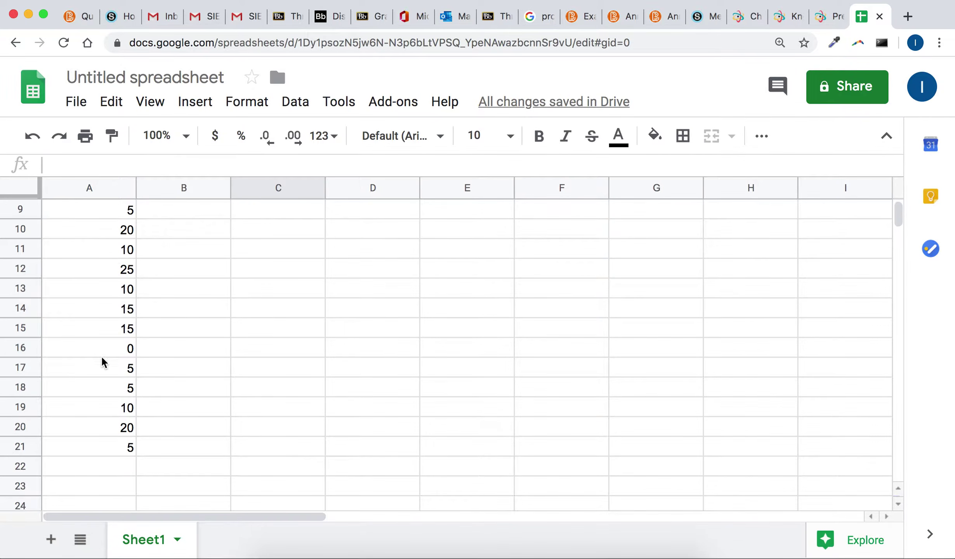
scroll(101, 356, up, 5)
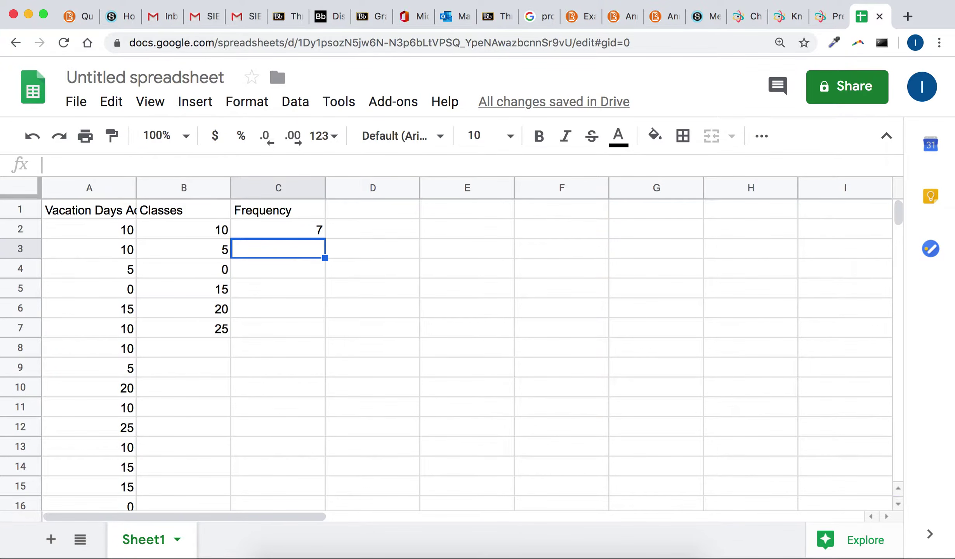
text(=countif(A)
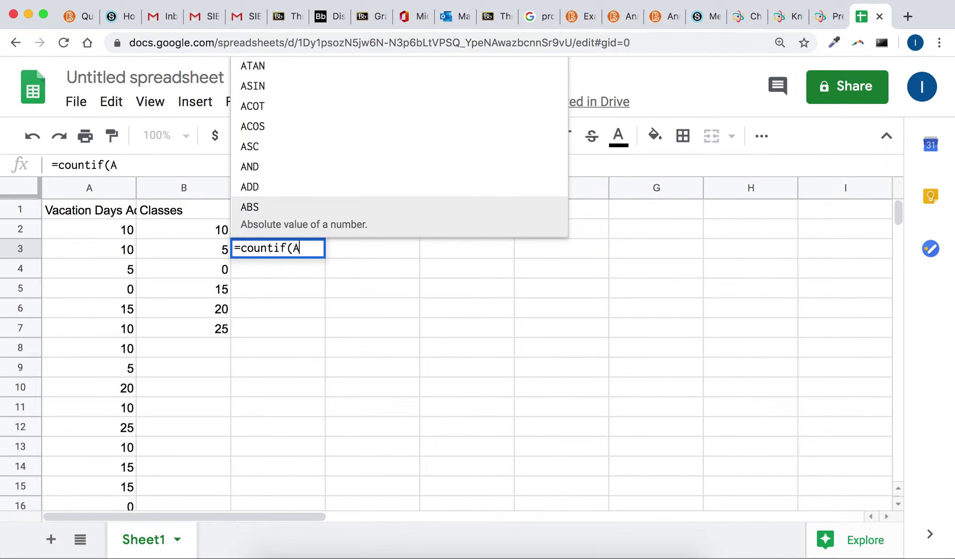
text(2:a21))
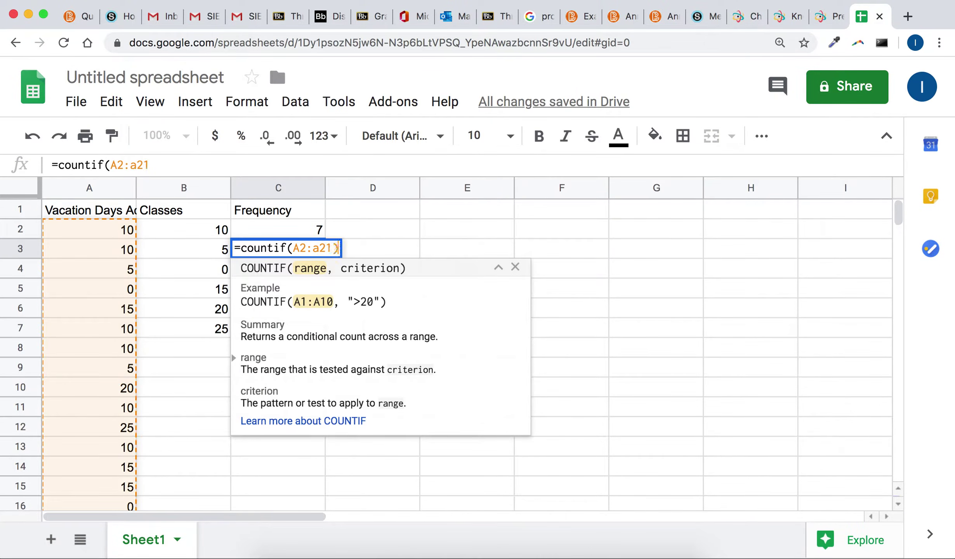
key(BackSpace)
text(,B)
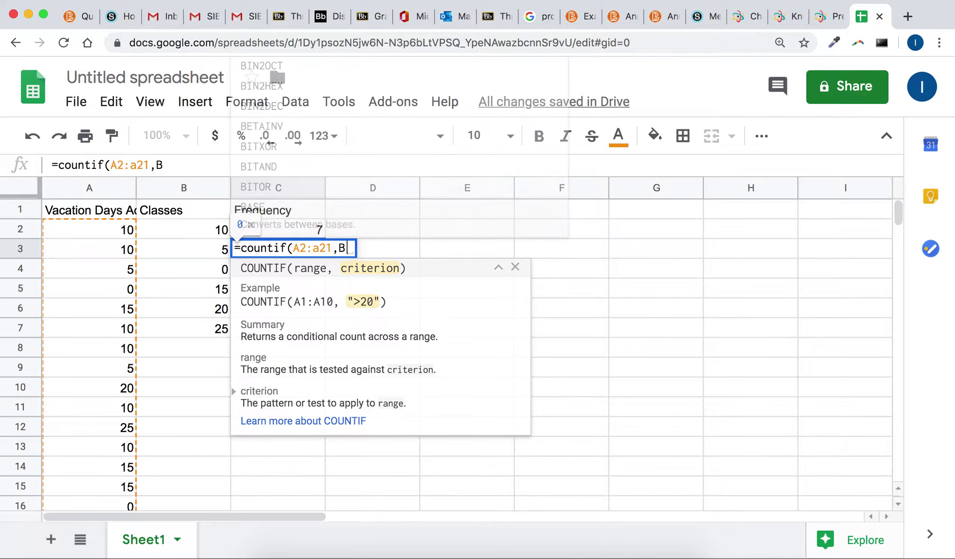
text(3)
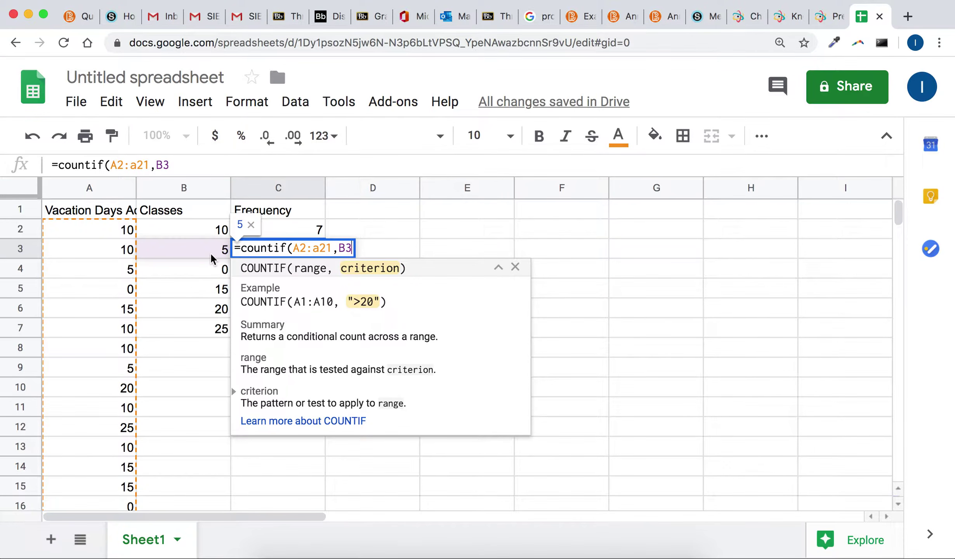
text())
key(Return)
click(298, 251)
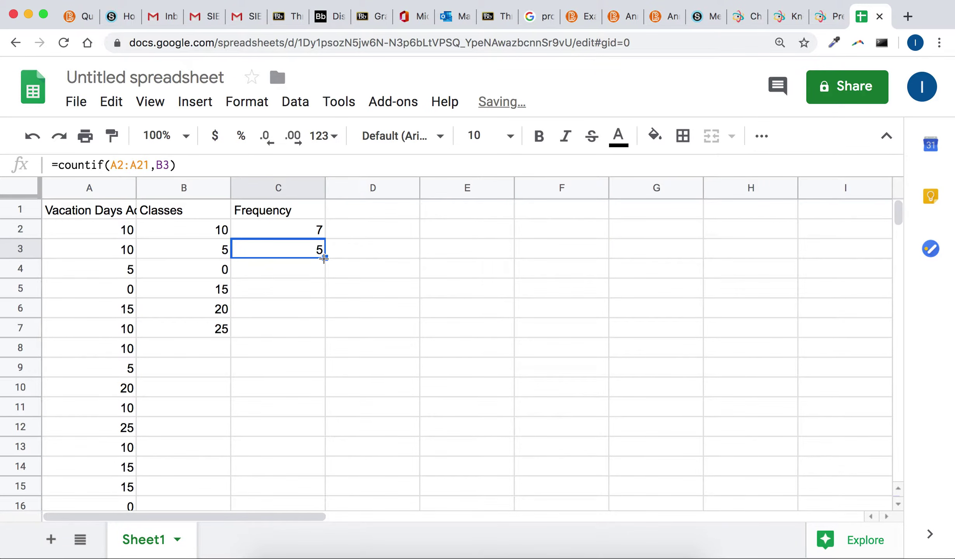
Copy the countif formula from cell C3 down through C7 for the remaining classes.
drag(326, 292, 322, 334)
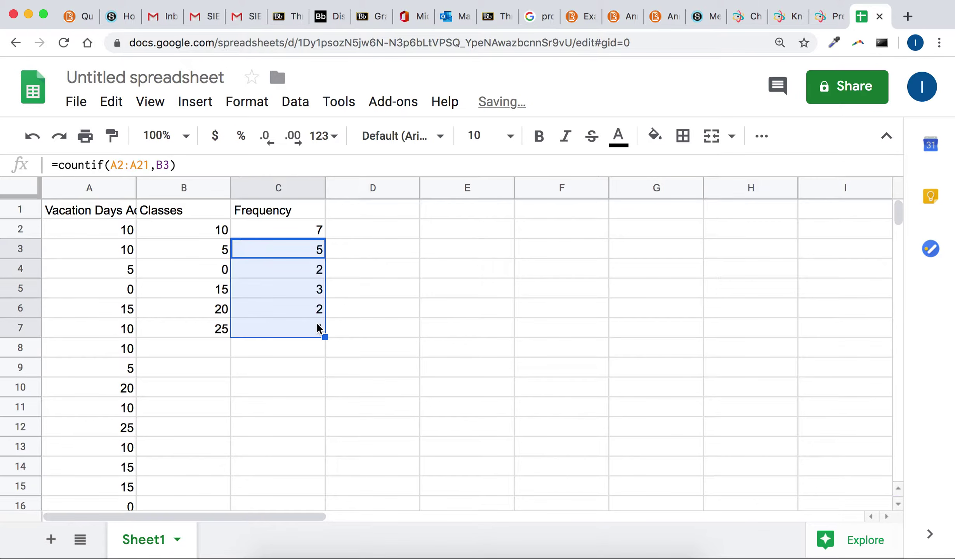
click(321, 356)
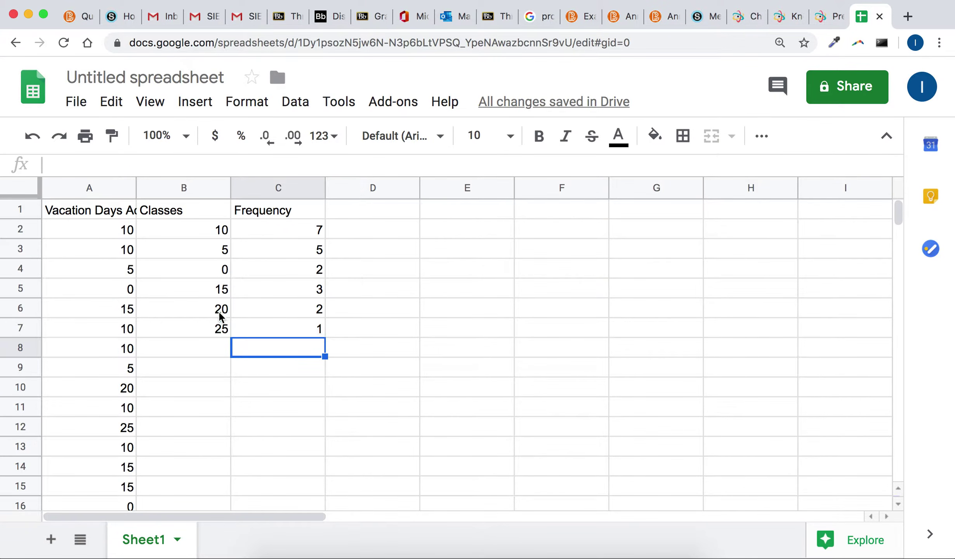
Enter the header "Relative frequency" in cell D1.
click(382, 214)
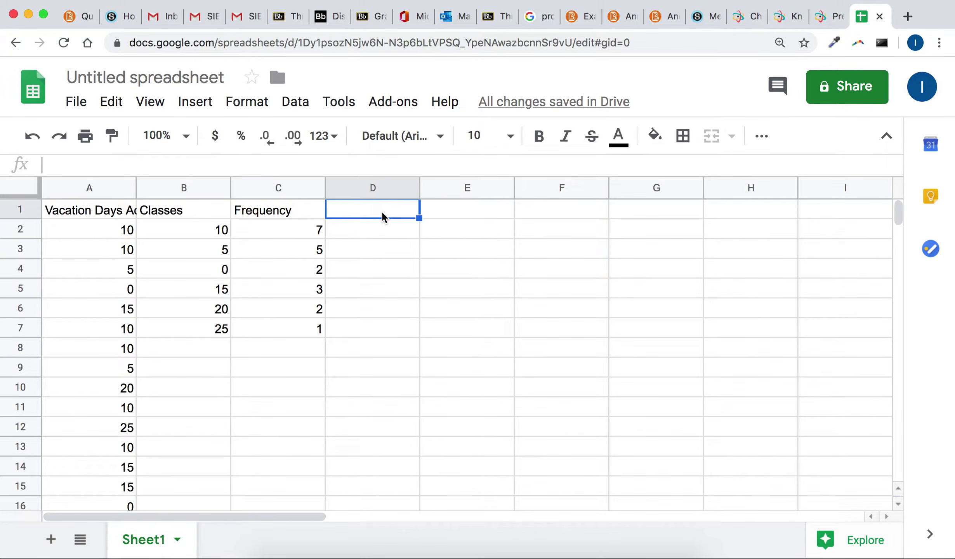
text(Relative frequency)
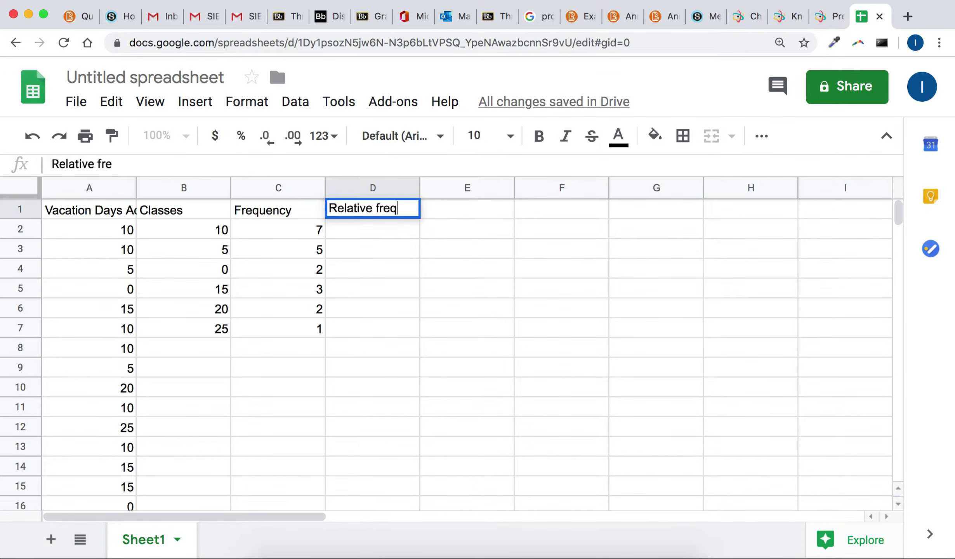
key(Return)
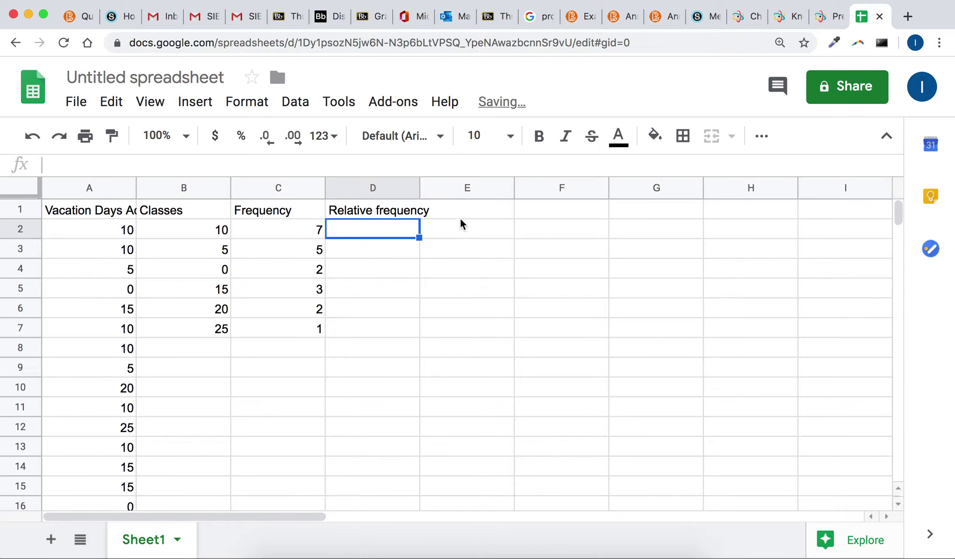
click(459, 217)
click(459, 232)
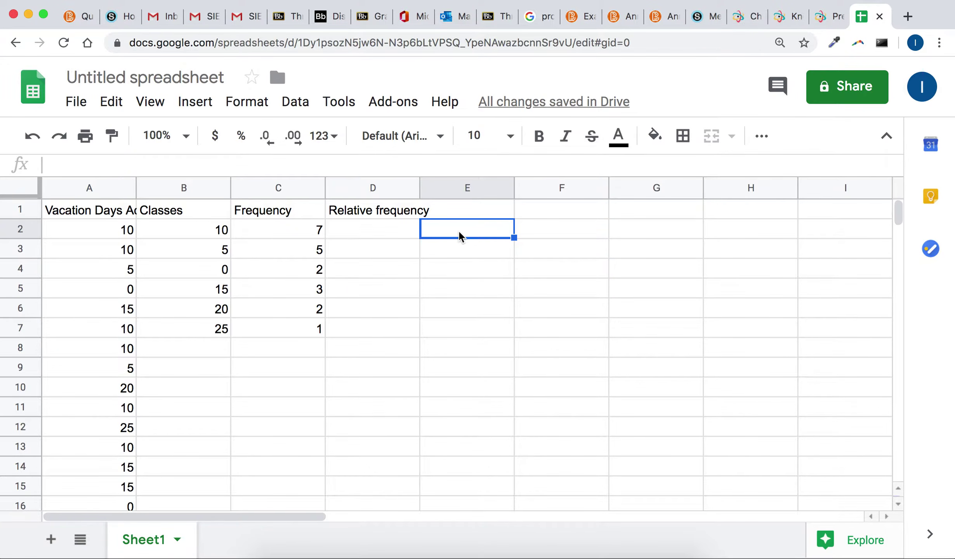
text(=count()
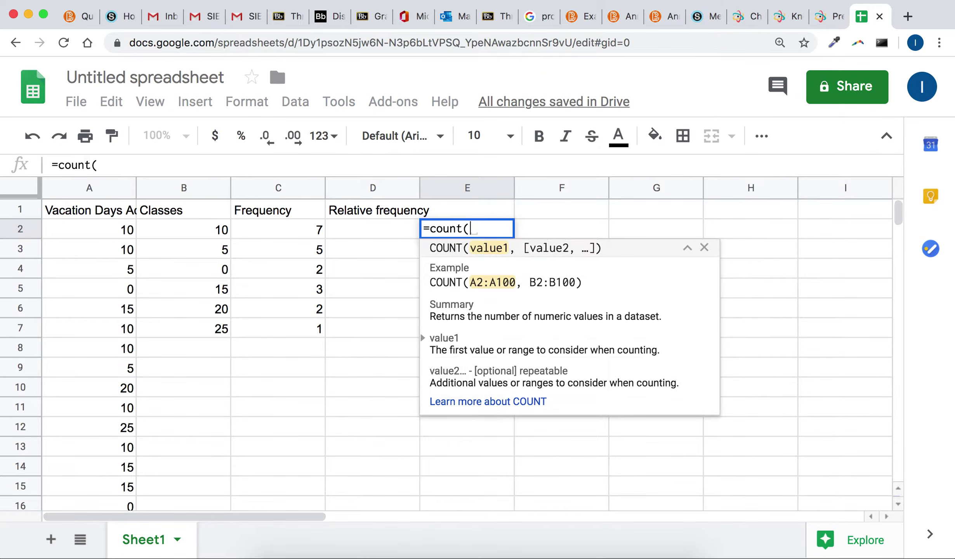
text(a2:a21))
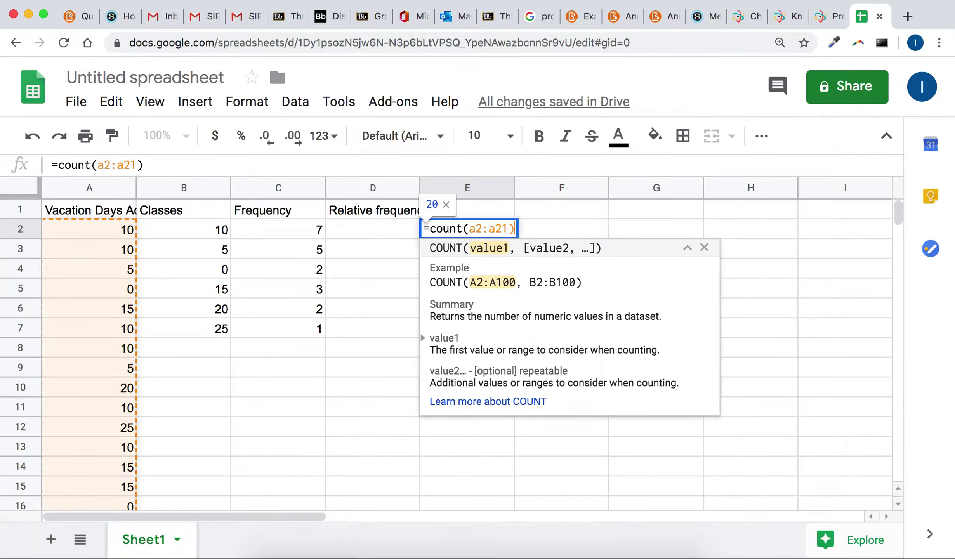
key(Return)
scroll(423, 281, down, 5)
scroll(423, 283, up, 1)
scroll(422, 277, up, 4)
click(486, 215)
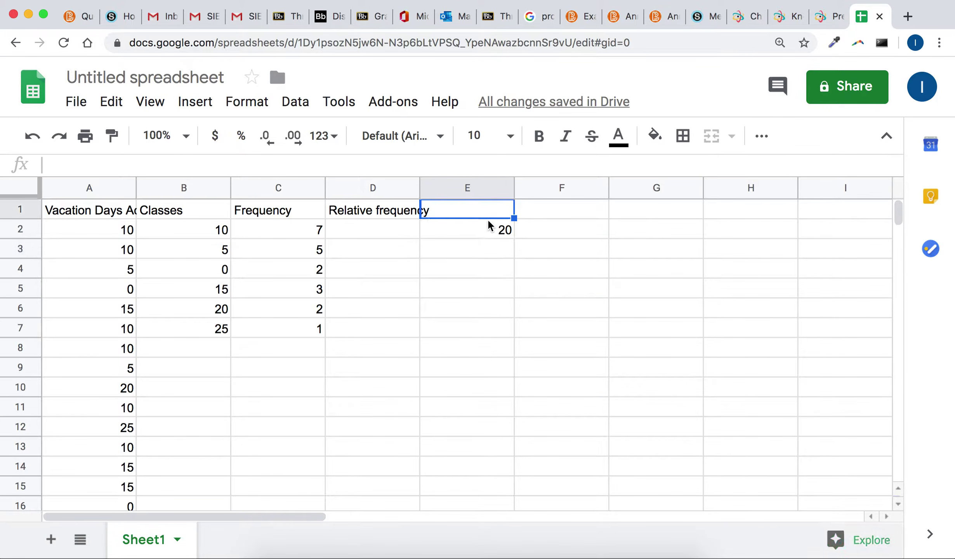
Count all vacation day entries by replacing the content of cell E2 with =count(a2:a21).
click(486, 231)
key(Delete)
text(=coun)
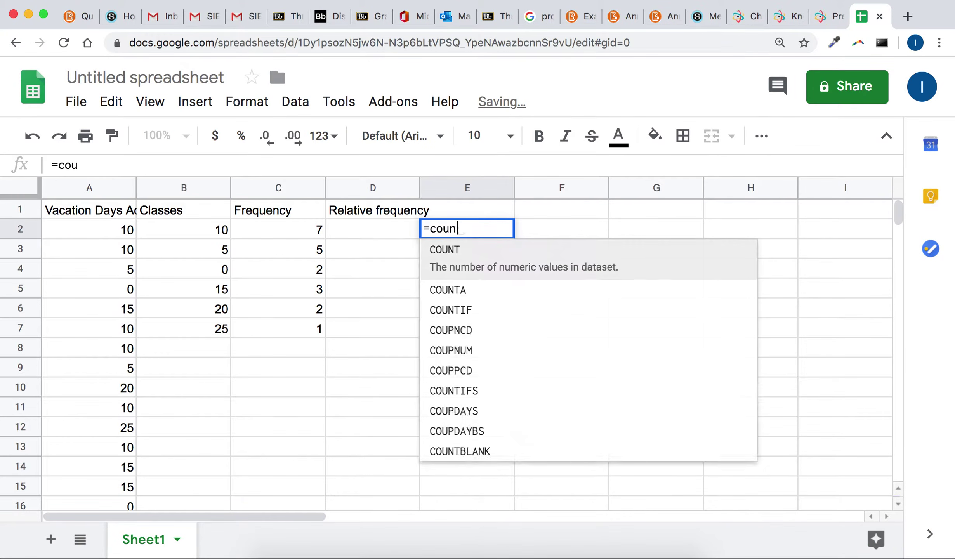
text(t(a)
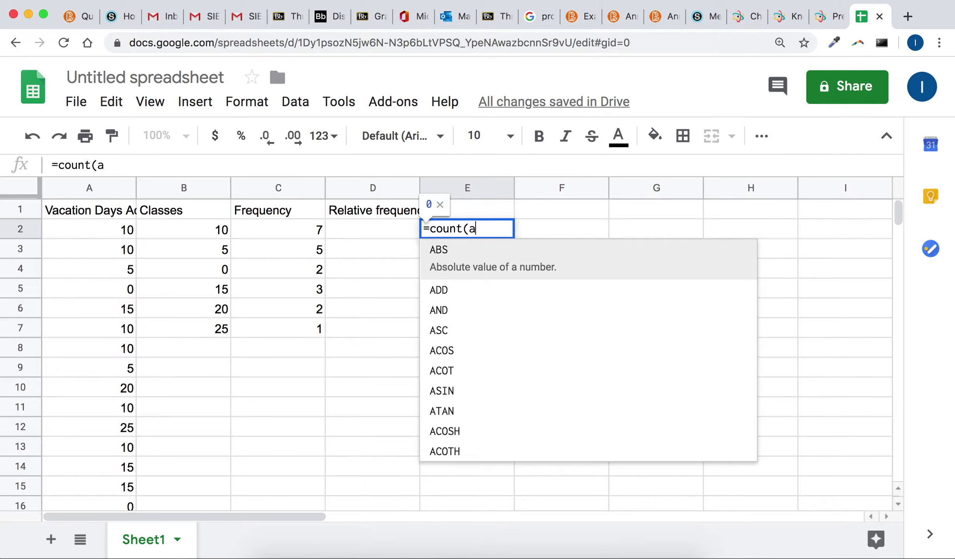
text(2:a21))
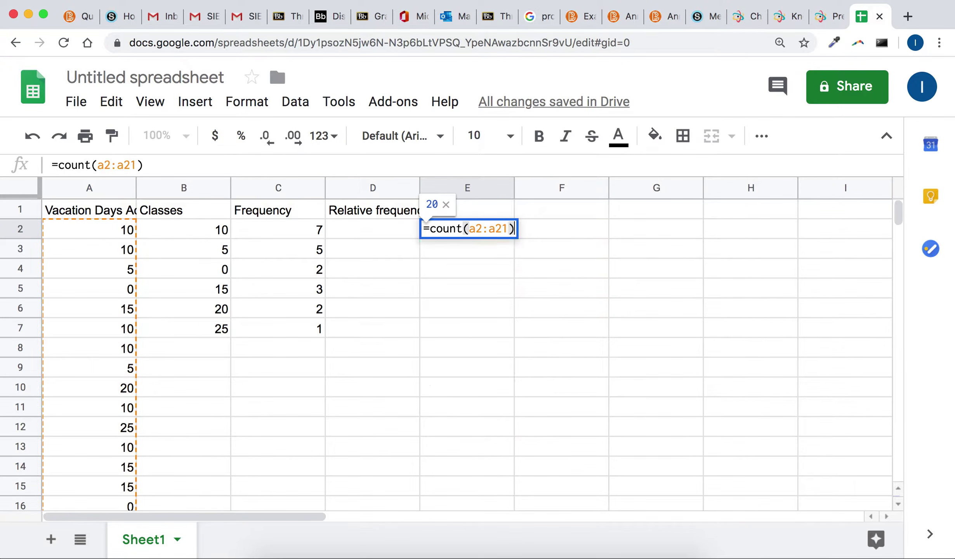
key(Return)
click(497, 230)
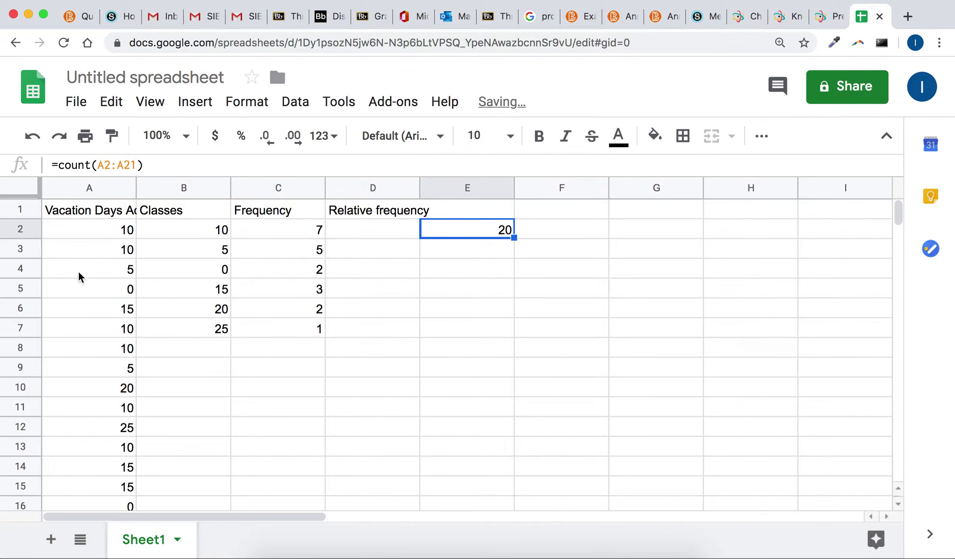
scroll(108, 267, down, 3)
scroll(108, 268, up, 3)
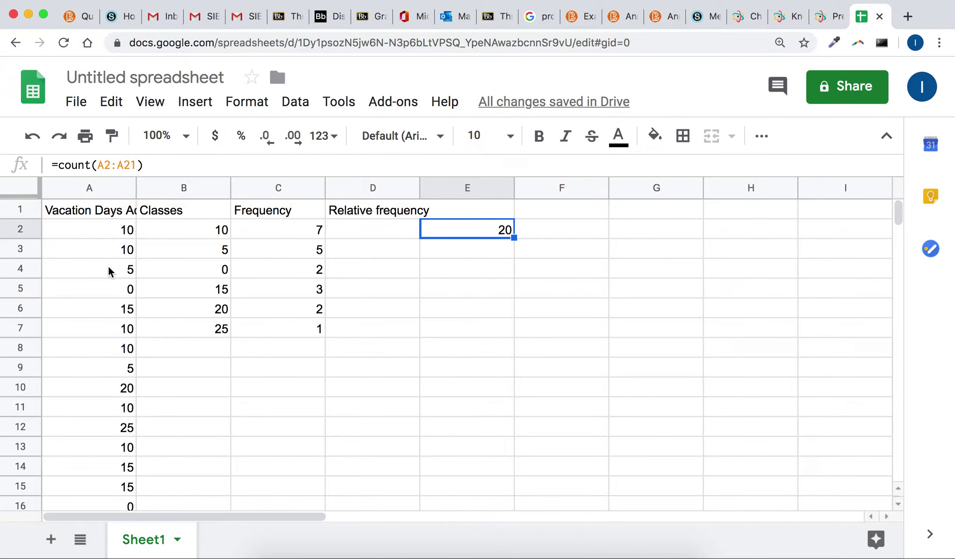
Calculate the first class's relative frequency by entering =c2/e2 in cell D2.
click(361, 228)
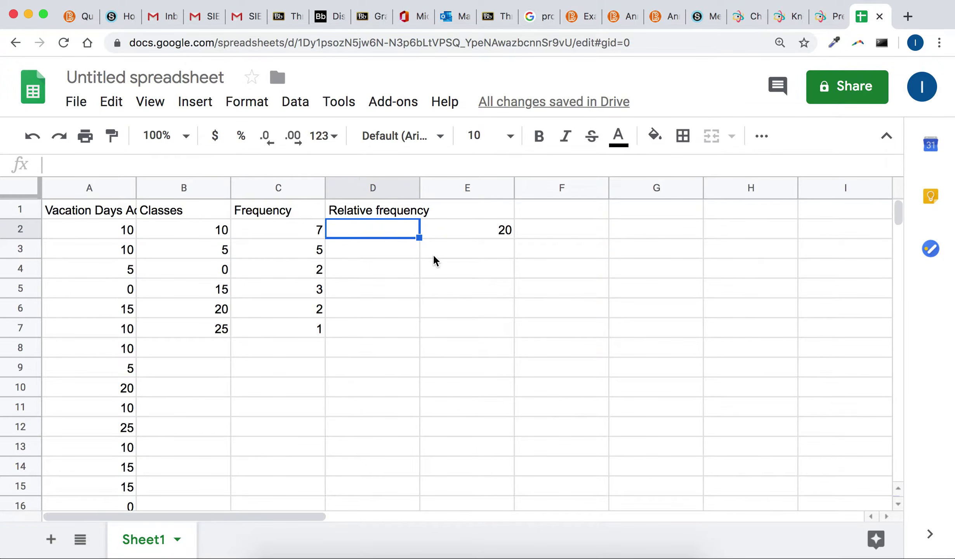
click(824, 20)
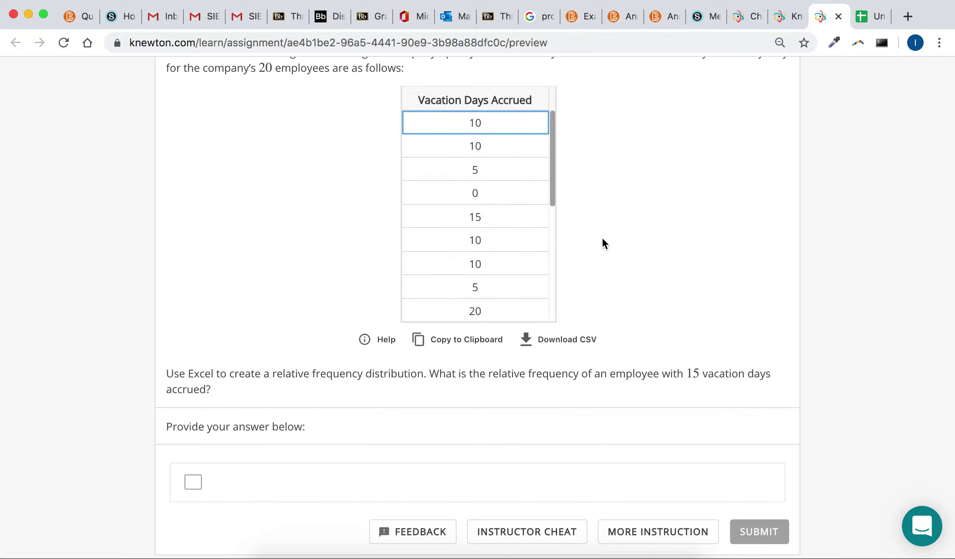
click(862, 16)
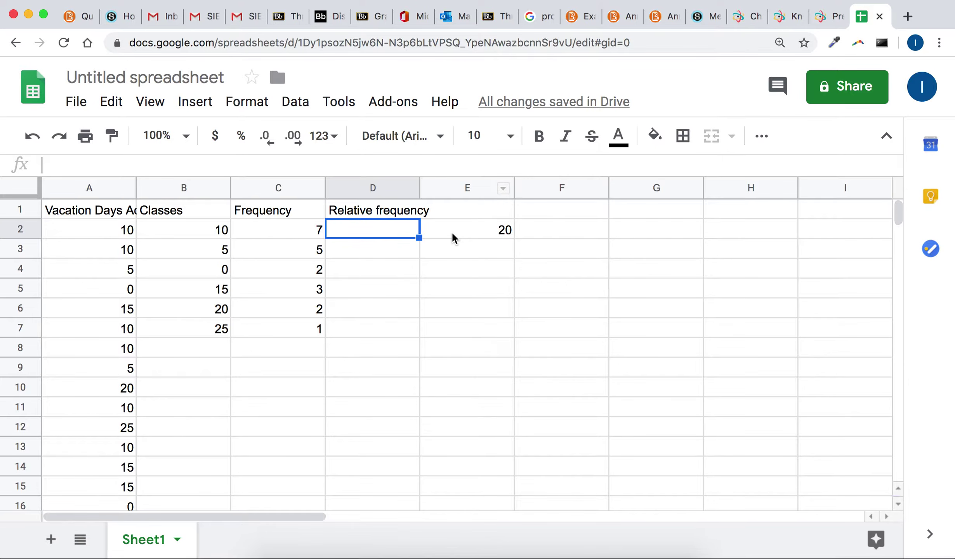
text(=)
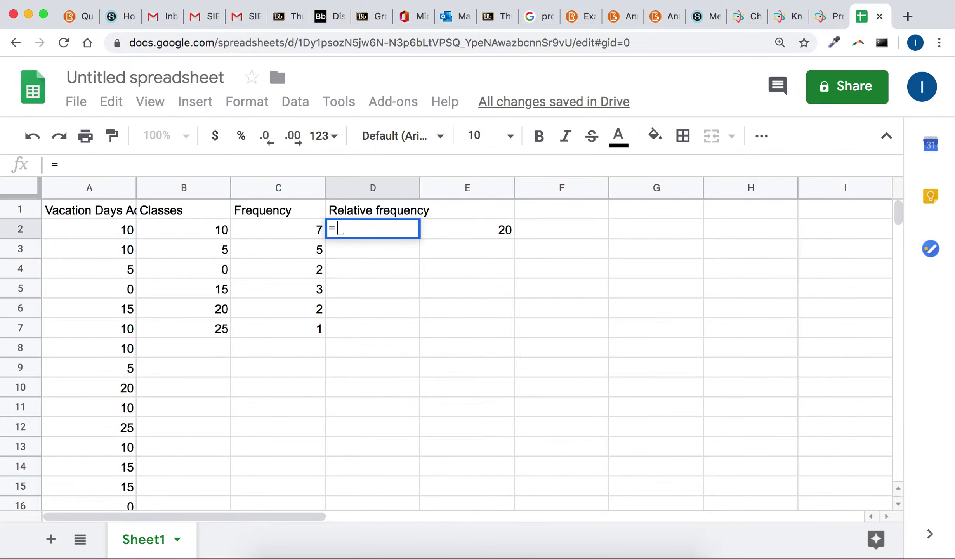
text(c2)
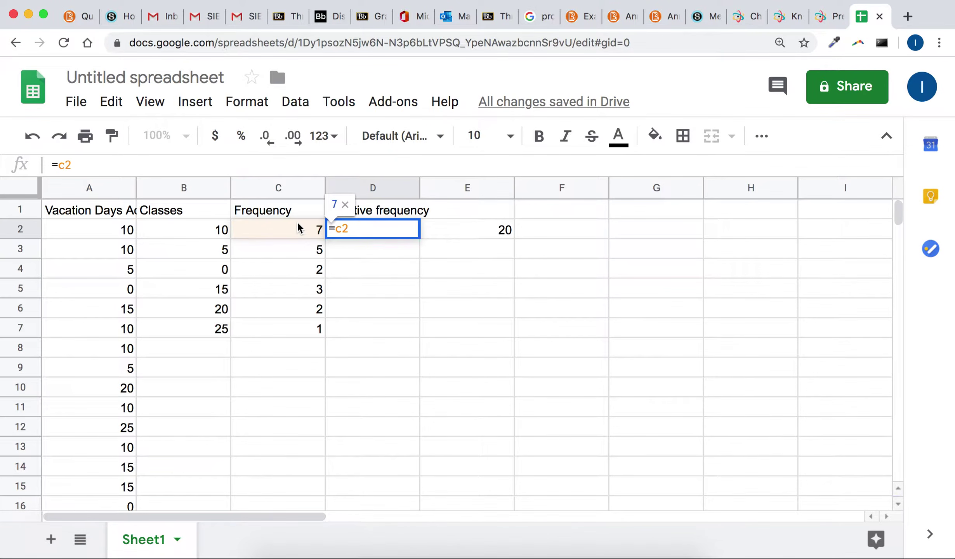
text(/)
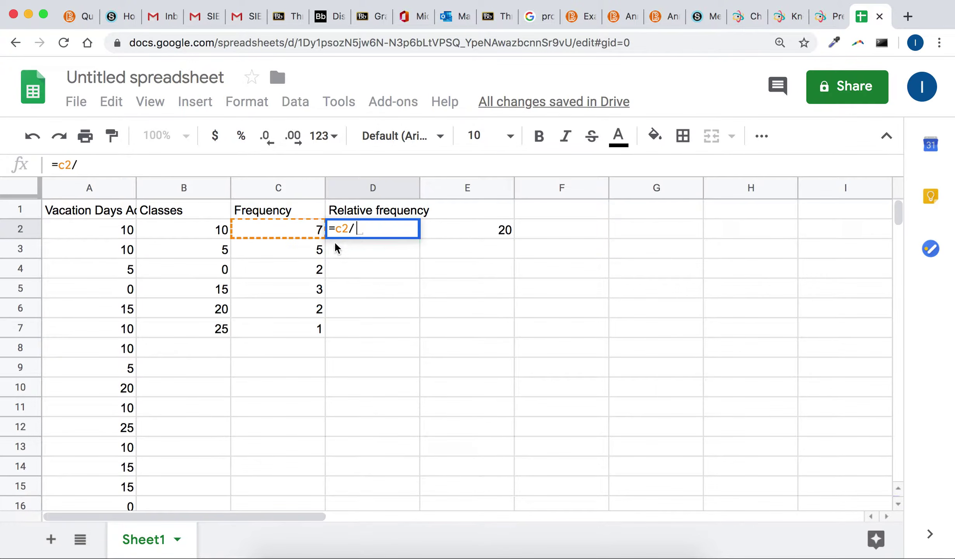
text(e2)
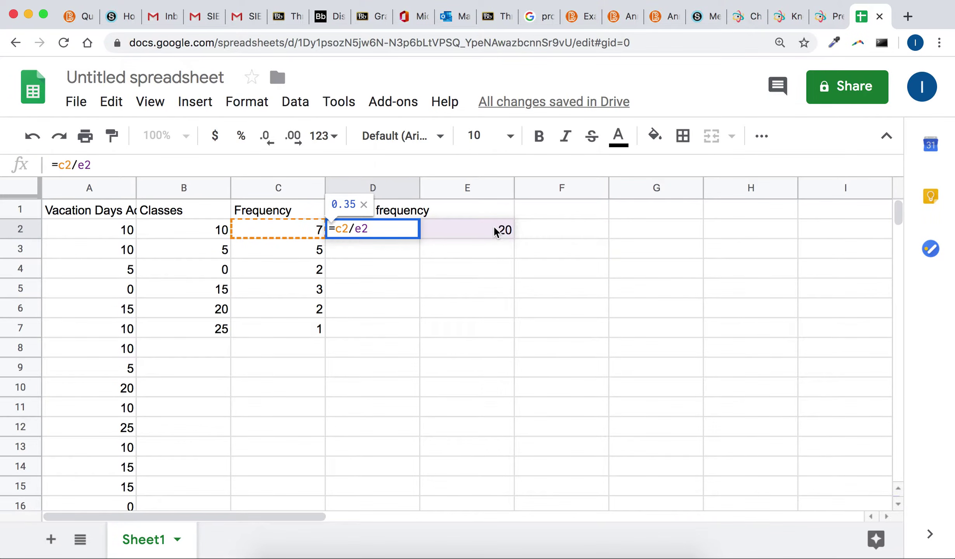
key(Return)
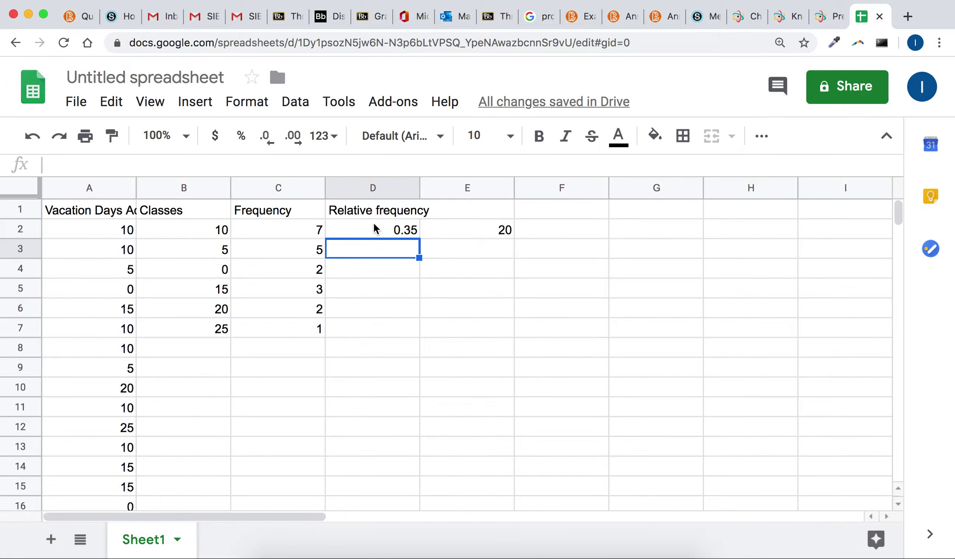
Calculate the second class's relative frequency by entering =c3/20 in cell D3.
text(=)
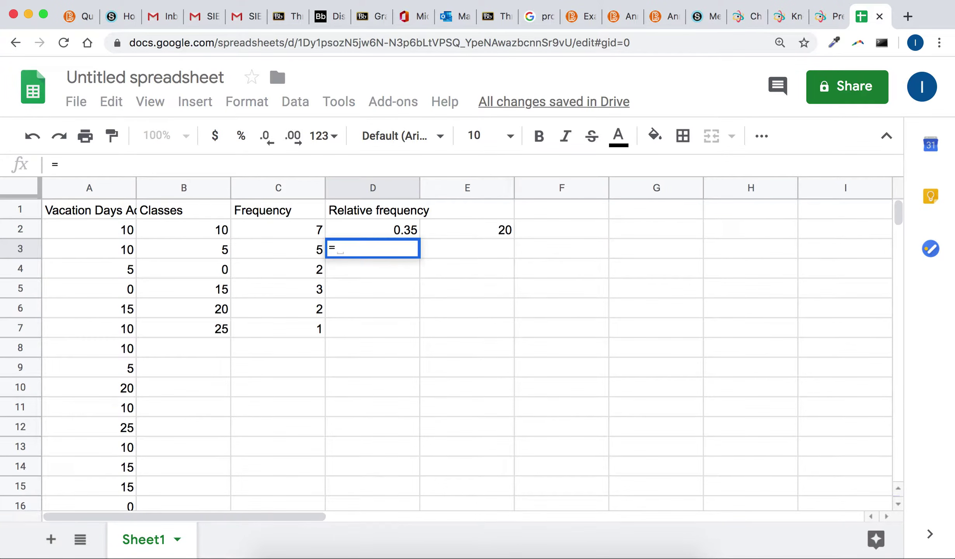
text(c)
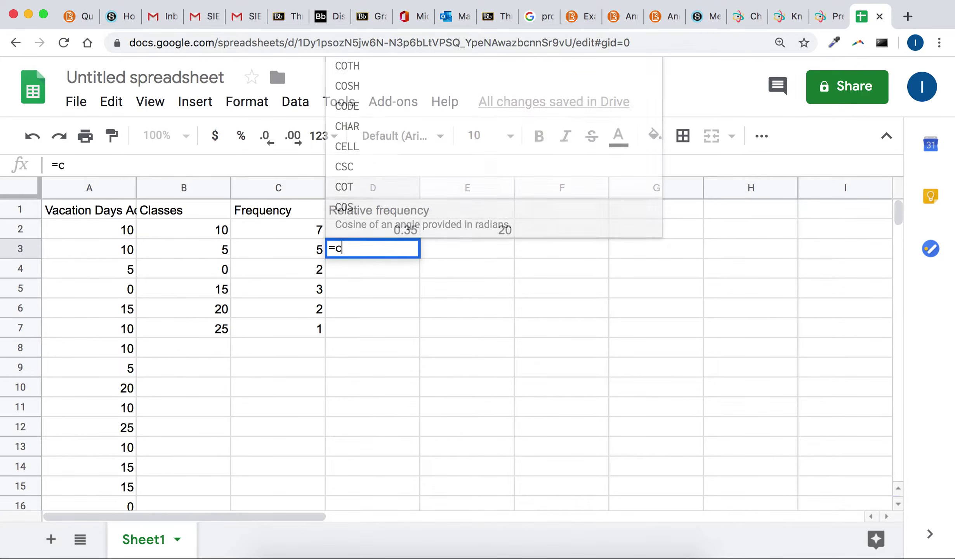
text(3/20)
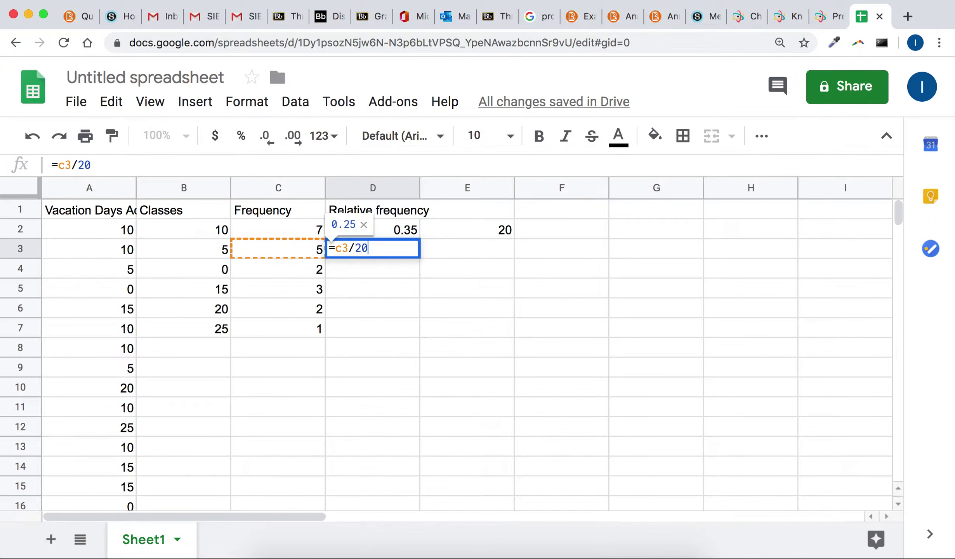
key(Return)
text(=)
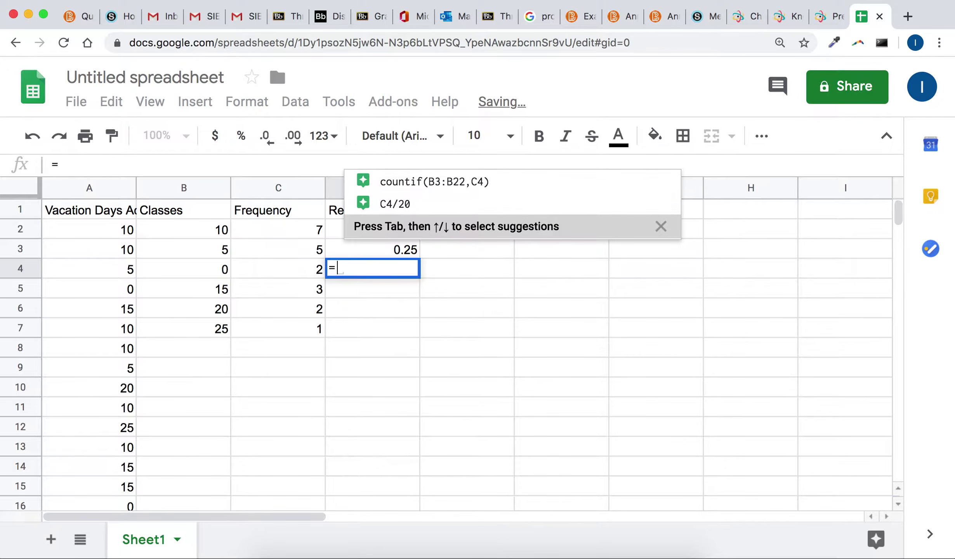
key(Escape)
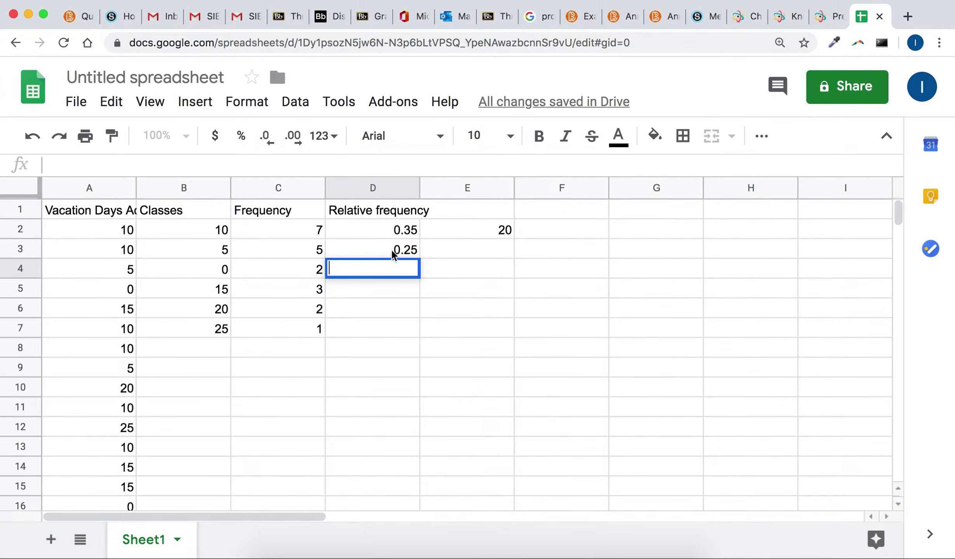
click(448, 287)
Copy the relative frequency formula from cell D3 down through D7.
click(411, 252)
drag(415, 256, 414, 328)
click(443, 316)
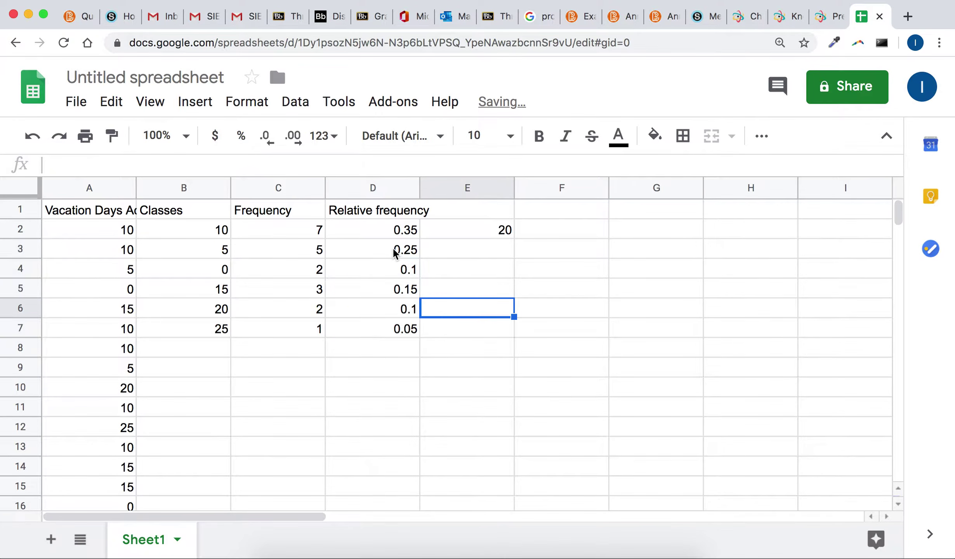
Compare the relative frequency formulas in cells D2 and D3.
click(392, 247)
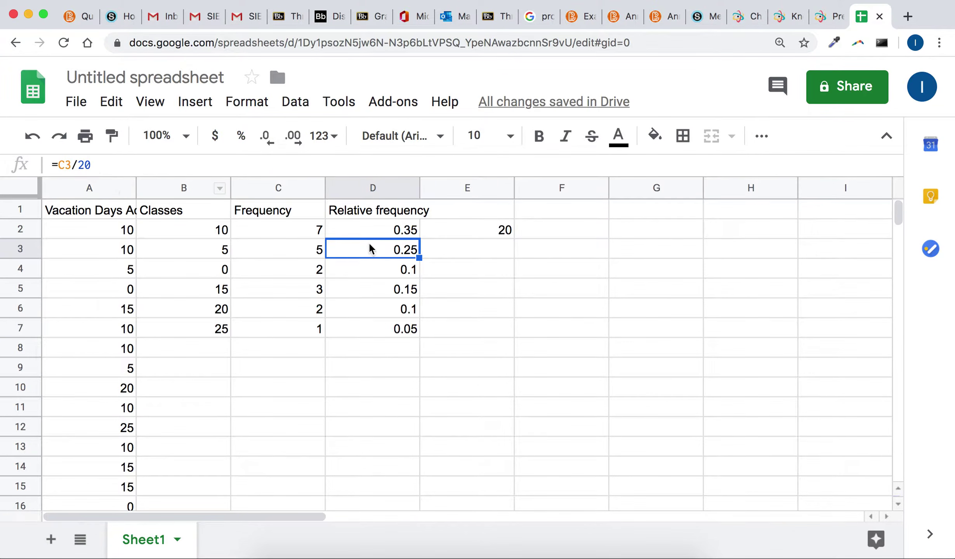
click(393, 226)
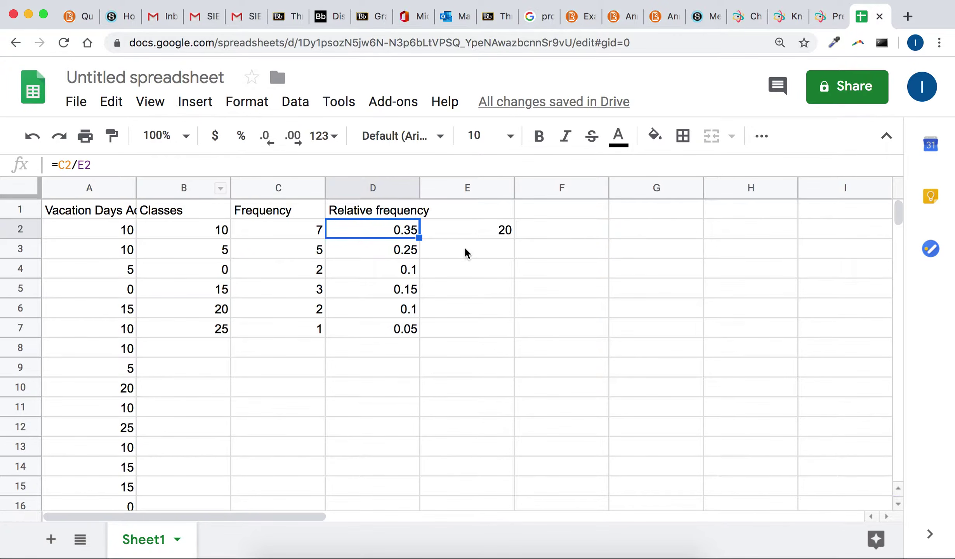
click(400, 252)
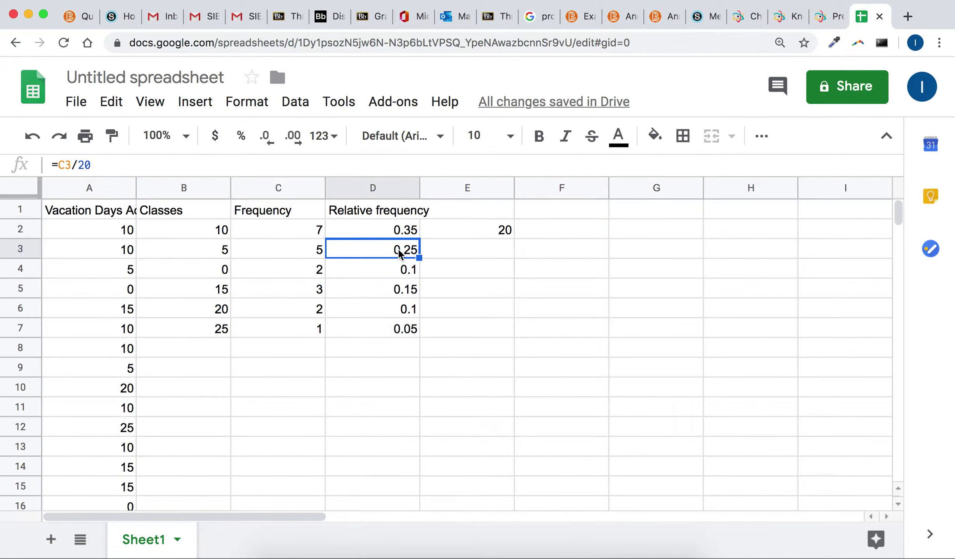
click(443, 329)
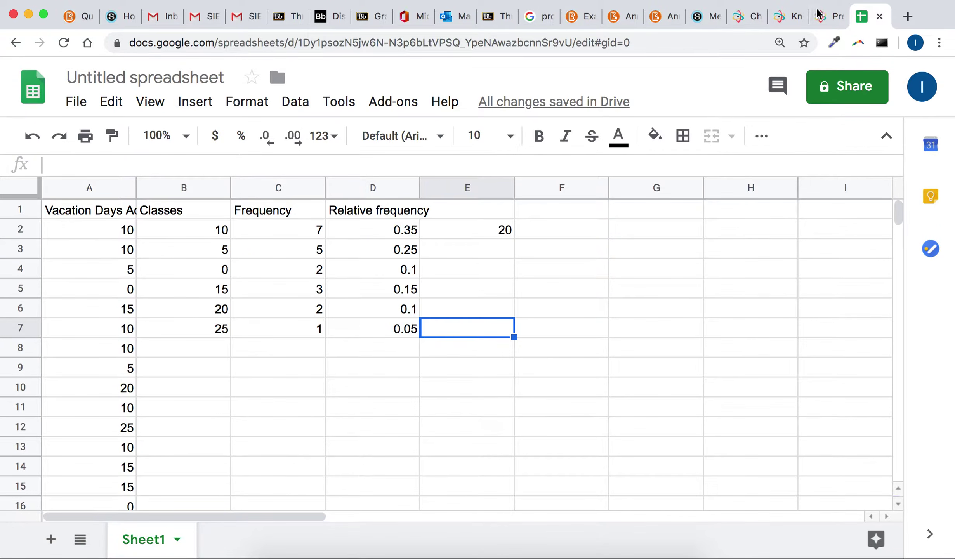
Switch to the Knewton question and enter 0.15 as the relative frequency for 15 vacation days.
click(834, 17)
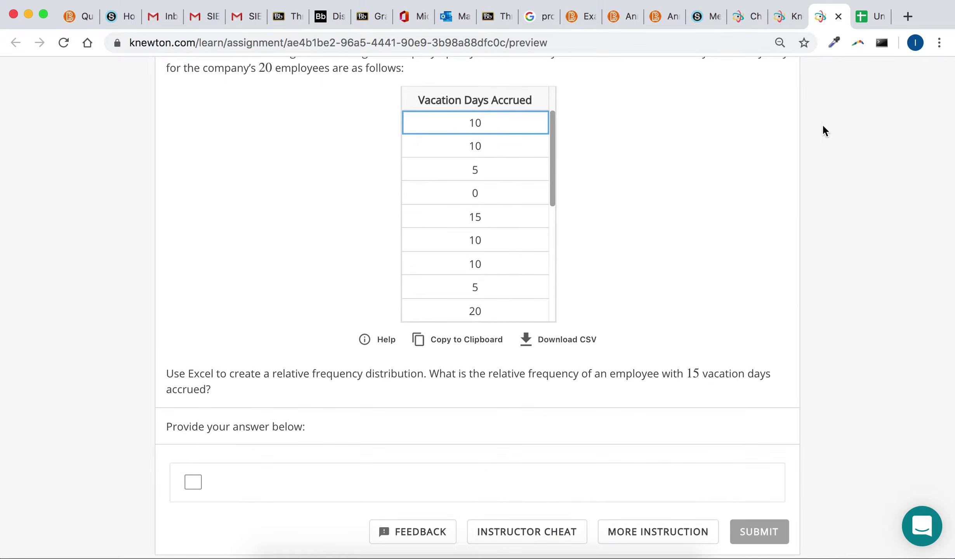
click(872, 16)
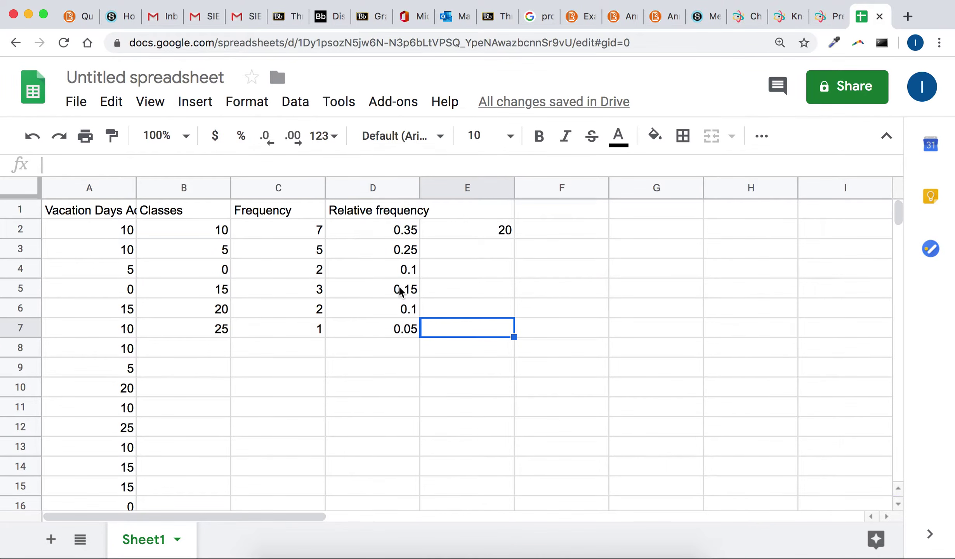
click(827, 16)
click(190, 486)
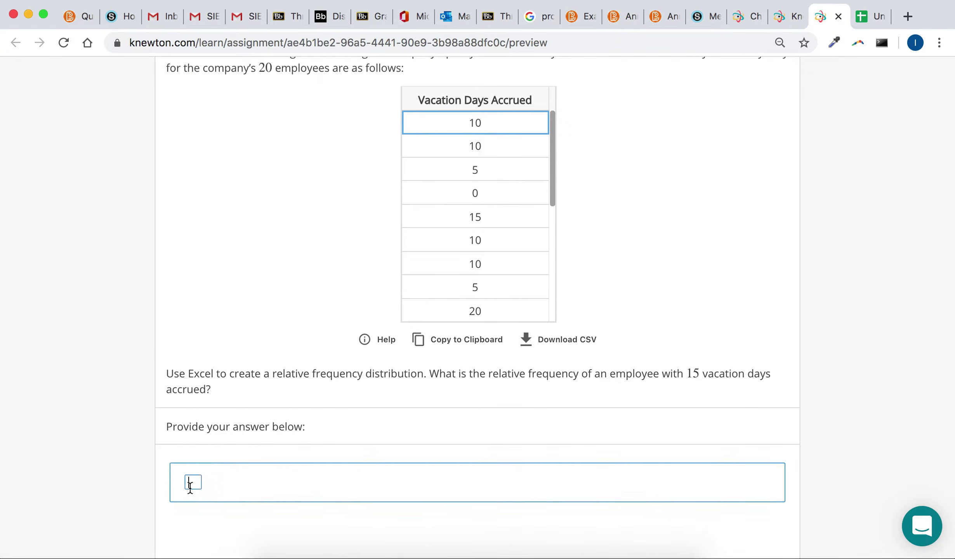
text(0.15)
scroll(356, 383, down, 7)
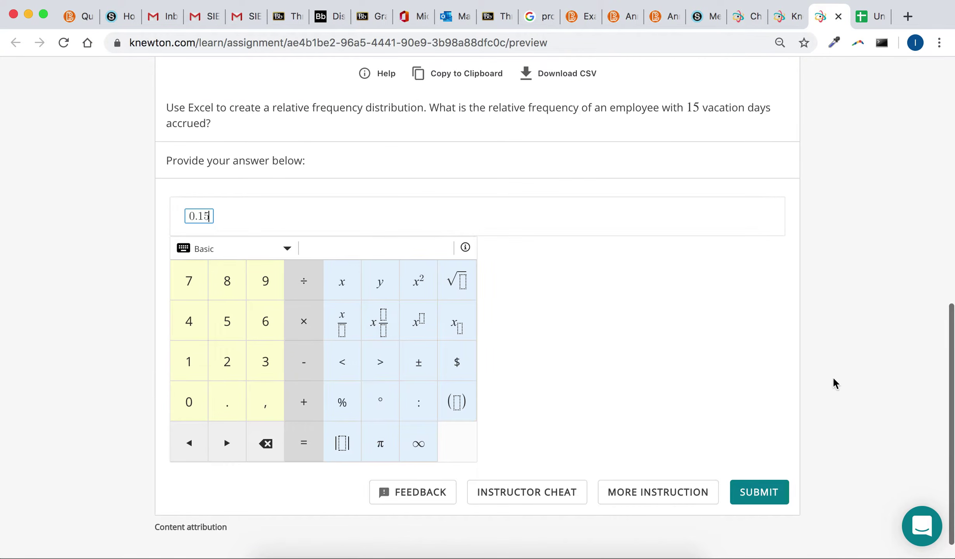
Submit the answer and continue to the next Knewton question.
click(757, 491)
scroll(714, 445, down, 4)
click(745, 527)
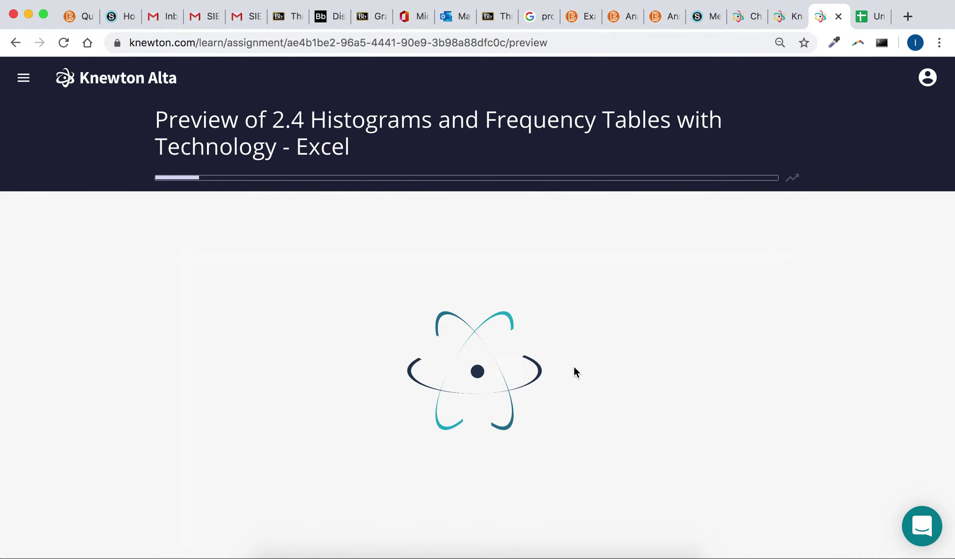
scroll(615, 305, down, 2)
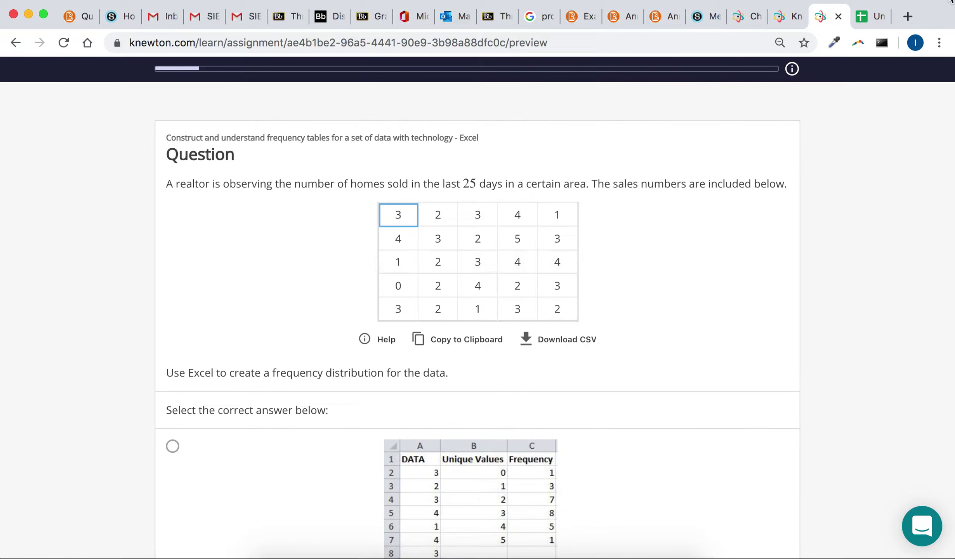
Clear columns A through E of the spreadsheet and paste the home sales data copied from Knewton starting at A1.
click(872, 16)
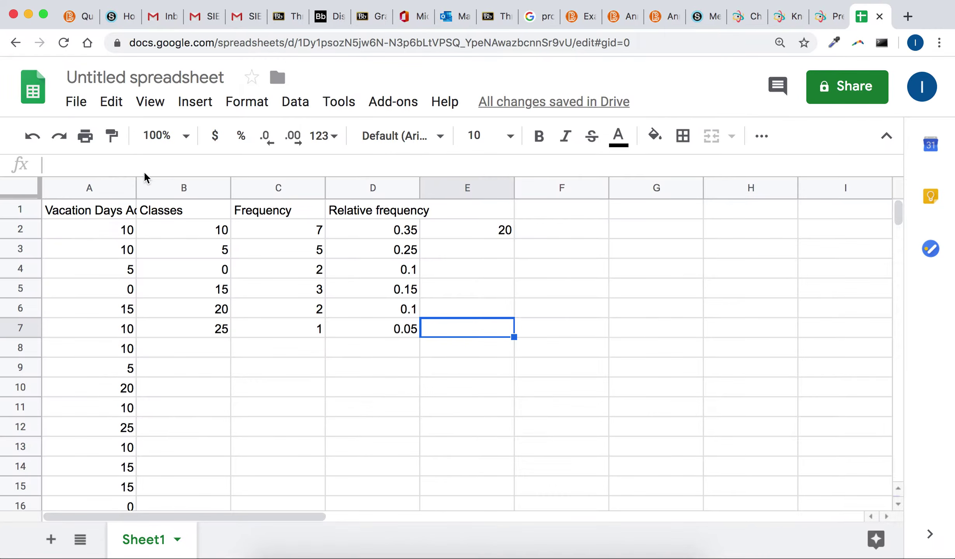
click(93, 188)
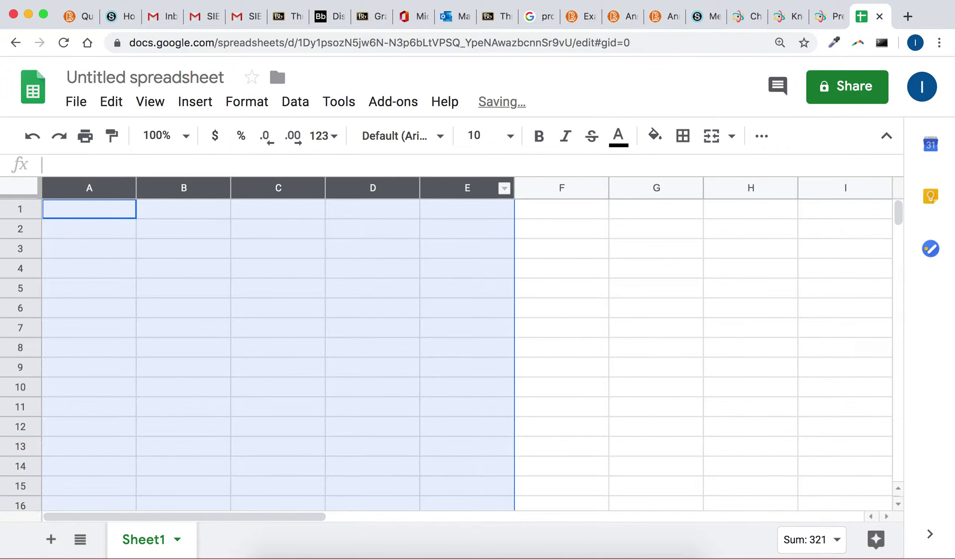
click(824, 17)
click(456, 349)
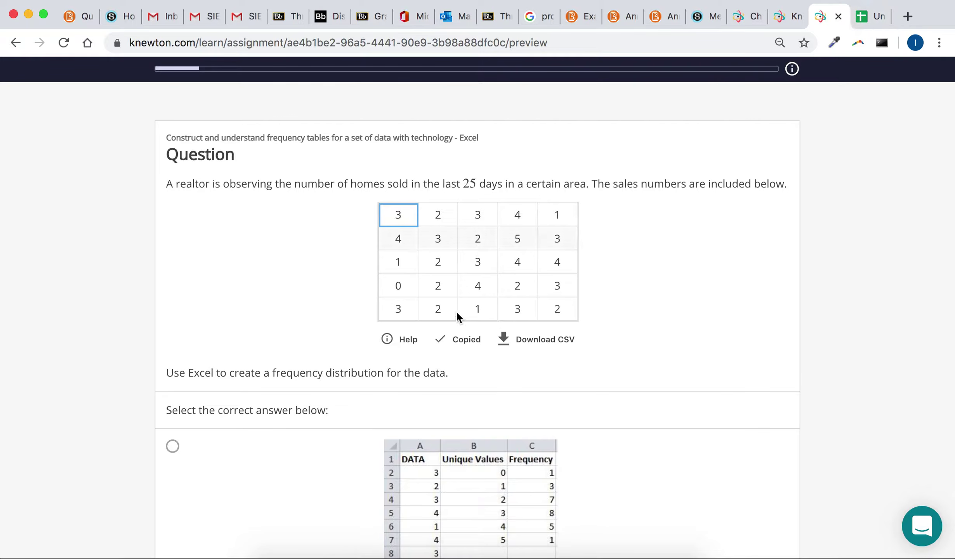
click(871, 17)
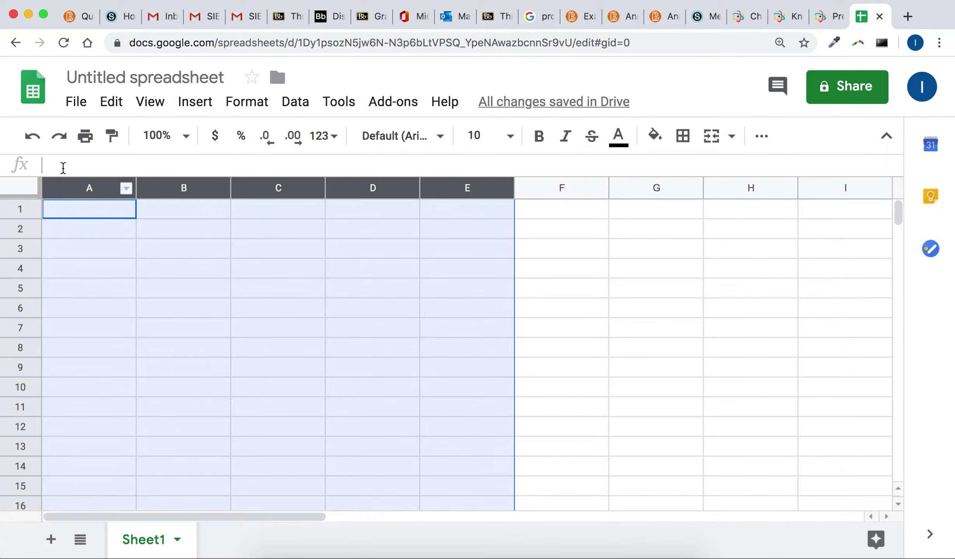
click(71, 216)
key(ctrl+v)
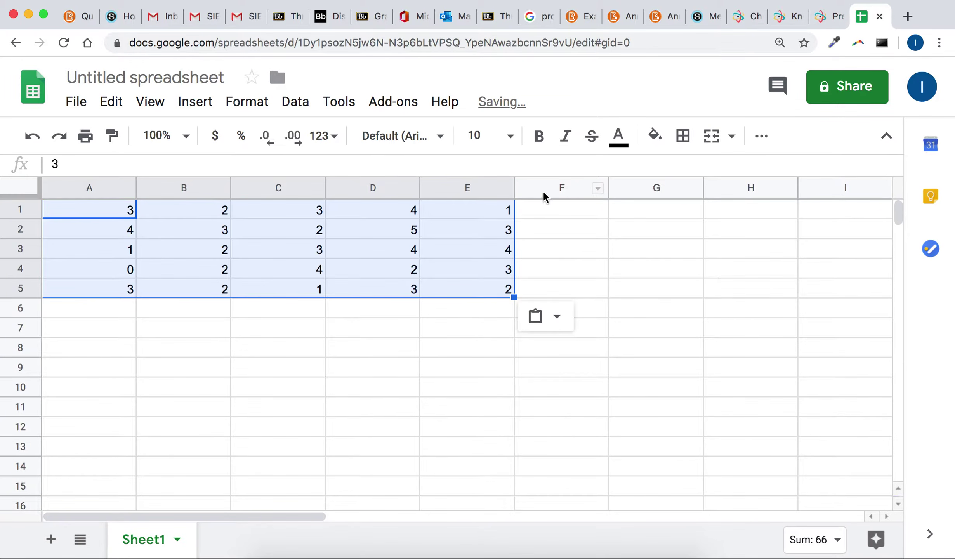
Add the headers Classes in G1 and Frequency in H1.
click(665, 219)
text(Cla)
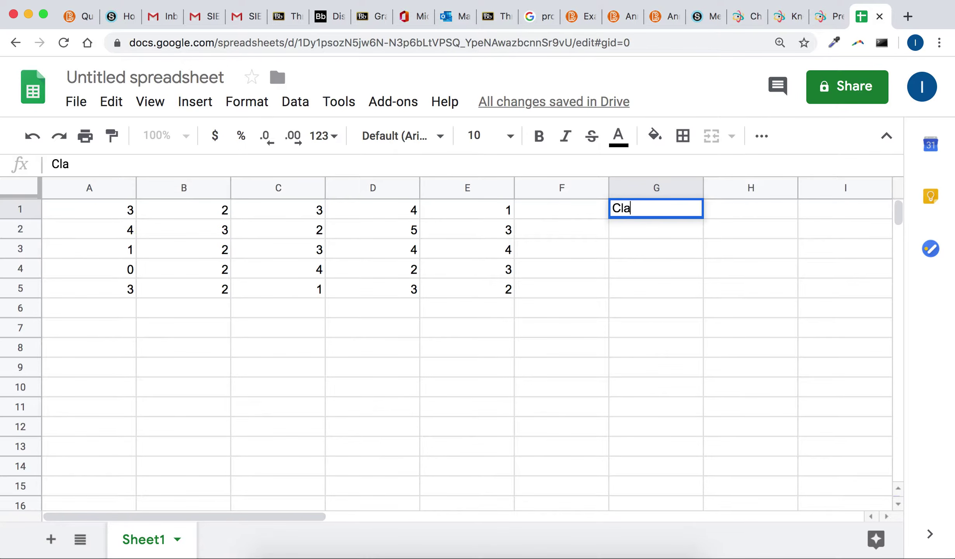
text(sses)
key(Tab)
text(Frequency)
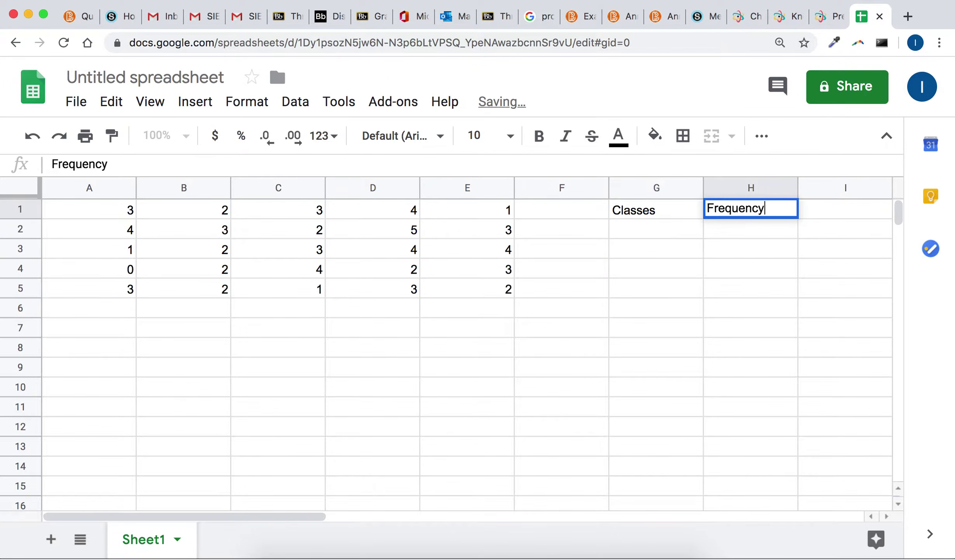
key(Return)
key(Left)
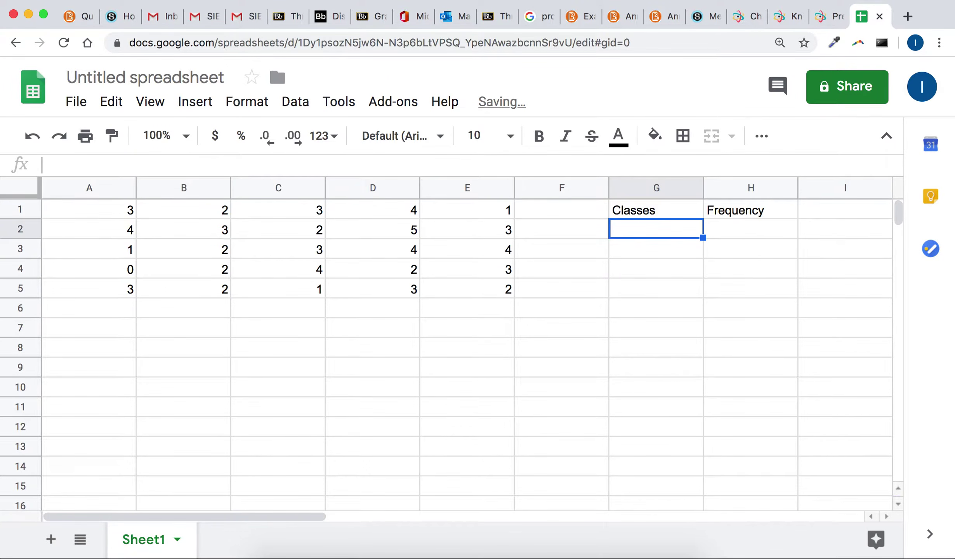
Try to list the distinct home sales values from cell G2 with =unique(A1:E5).
text(=)
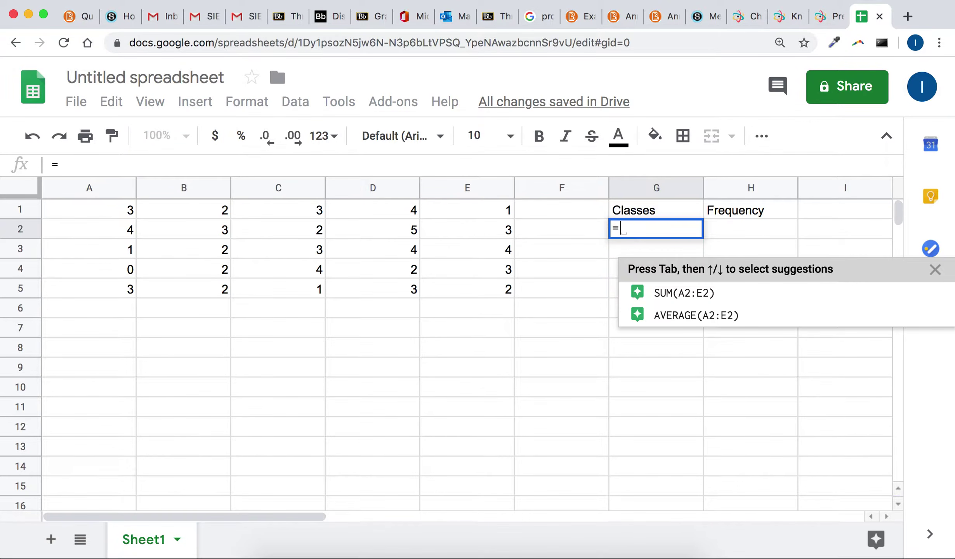
text(unique()
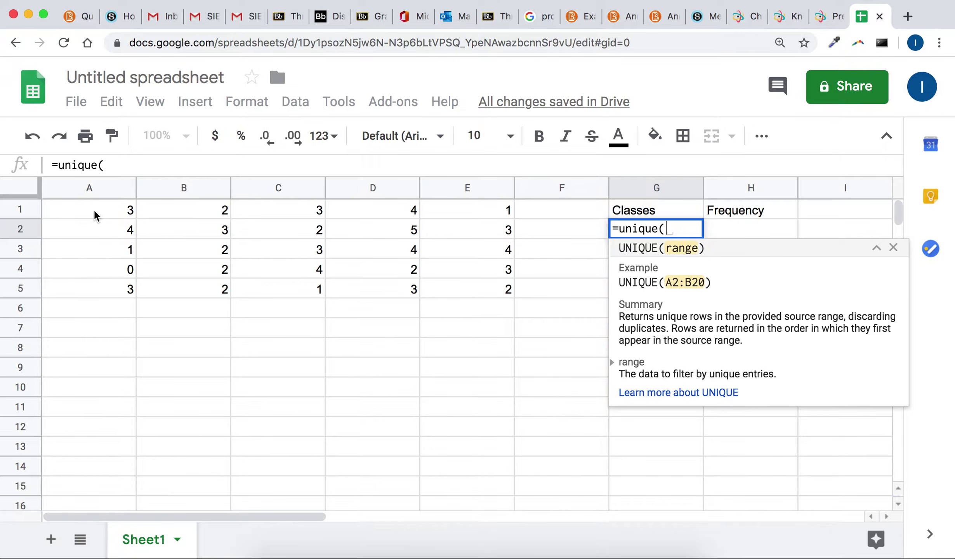
drag(94, 212, 490, 295)
text())
key(Return)
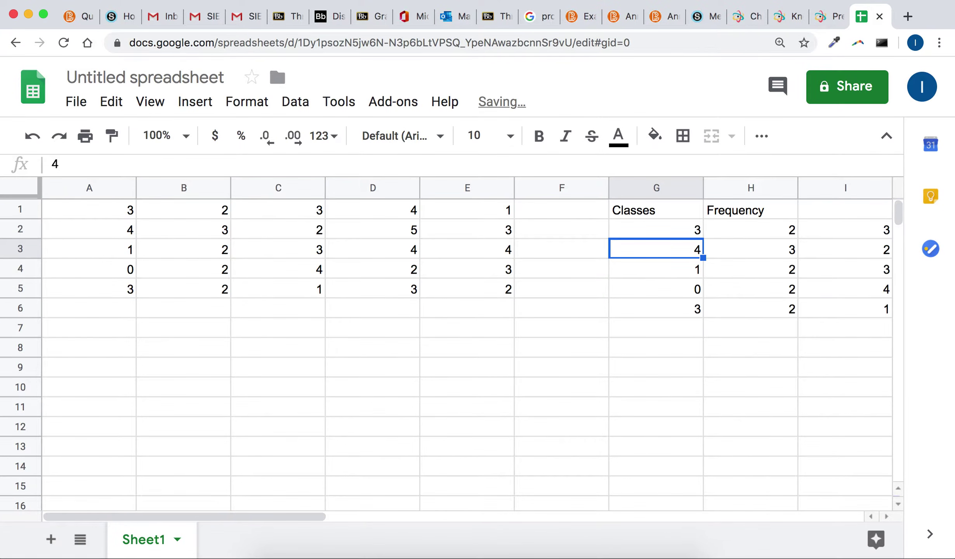
scroll(664, 282, right, 10)
scroll(664, 282, left, 5)
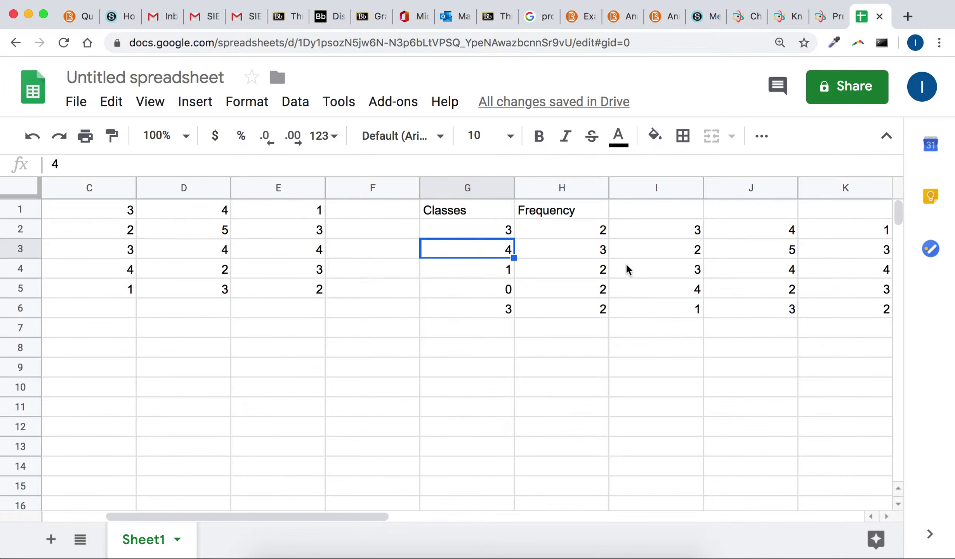
Delete the unique formula's output in G2:K6.
click(500, 221)
scroll(742, 269, right, 3)
shift+click(600, 310)
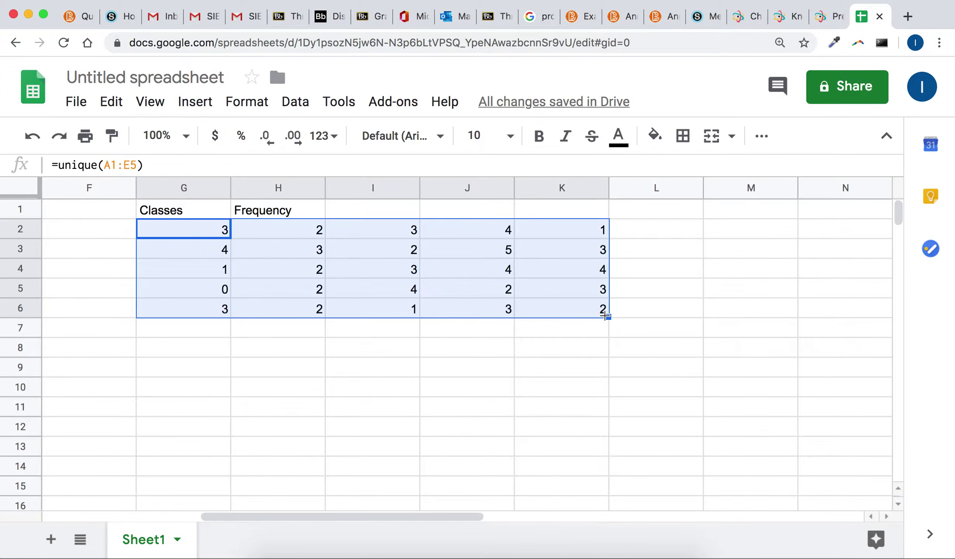
key(Delete)
Move the column B data to the end of the column A data, starting at A6.
scroll(398, 271, left, 5)
drag(206, 216, 192, 299)
key(ctrl+x)
click(110, 310)
key(ctrl+v)
Move the column C data below the stacked values in column A, starting at A11.
drag(281, 217, 296, 289)
key(ctrl+x)
click(97, 411)
key(ctrl+v)
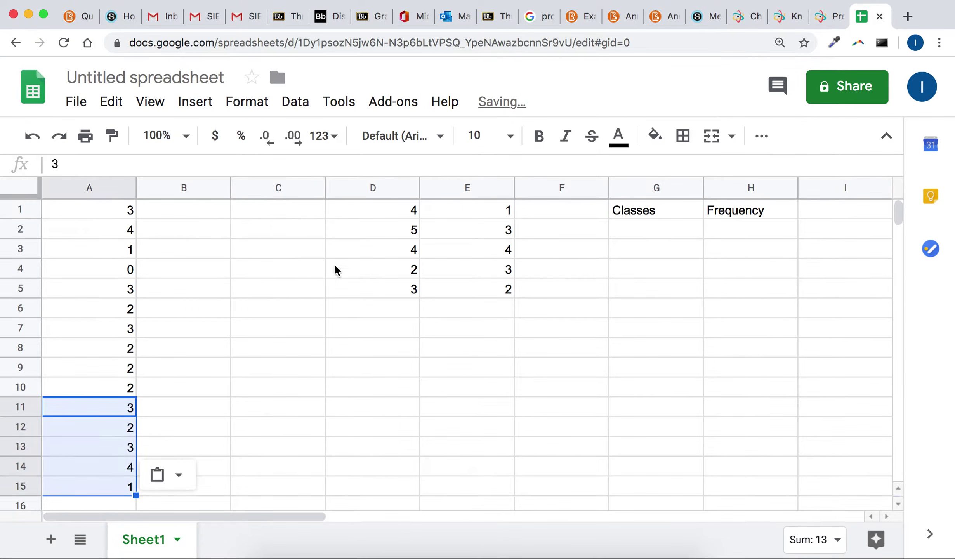
Move the column D data below the column E values, starting at E6.
drag(388, 208, 401, 288)
key(ctrl+x)
click(494, 310)
key(ctrl+v)
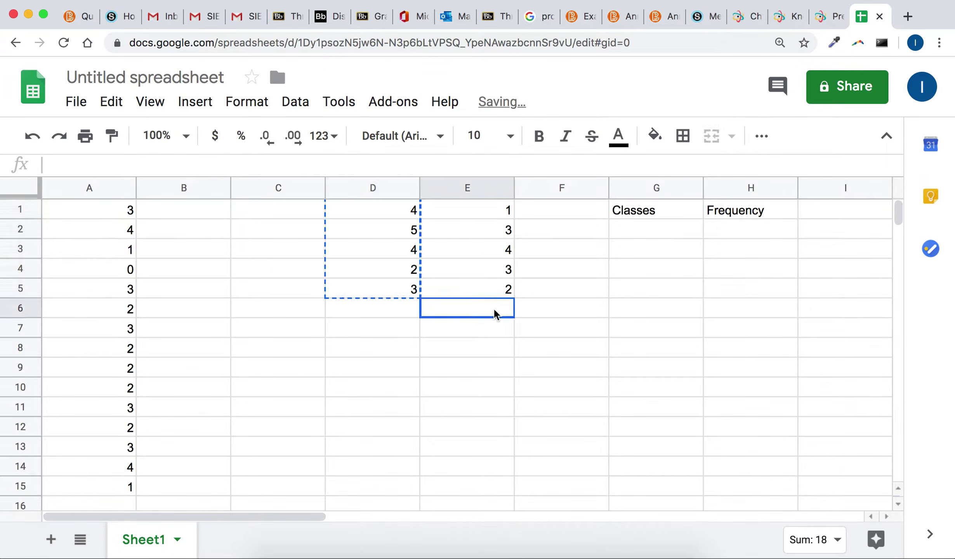
Move the combined column E values to the end of the column A data, starting at A16.
drag(497, 214, 505, 388)
key(ctrl+x)
scroll(160, 310, down, 4)
click(109, 269)
key(ctrl+v)
scroll(229, 239, up, 4)
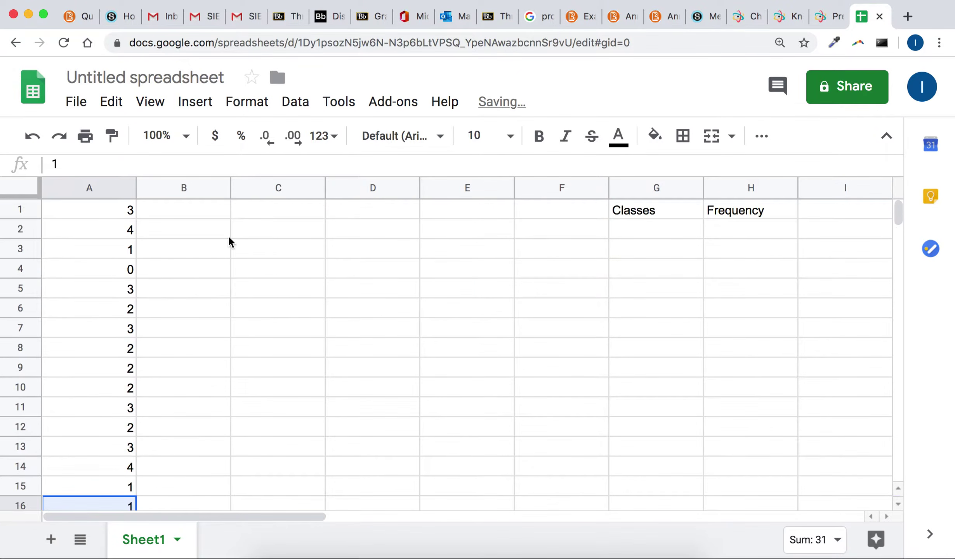
Shift the whole data list in column A down one row so that it starts at A2.
click(196, 215)
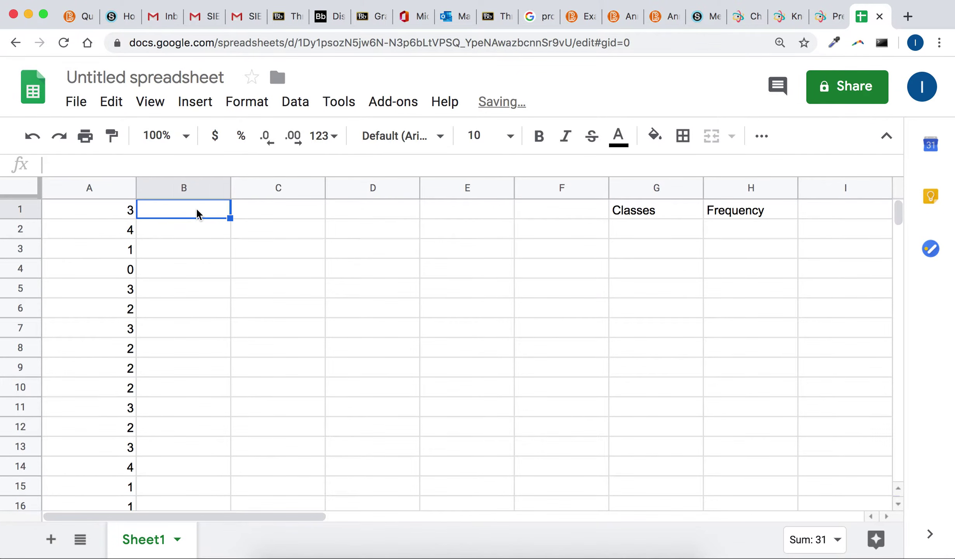
click(110, 216)
scroll(115, 431, down, 6)
shift+click(130, 309)
scroll(131, 308, up, 6)
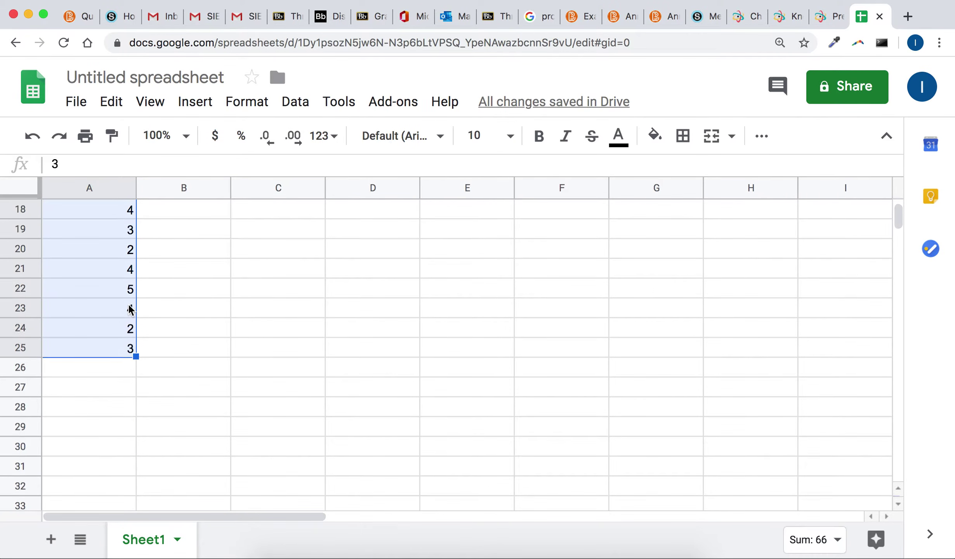
key(ctrl+x)
click(130, 228)
key(ctrl+v)
Add the headers Classes in B1 and Frequency in C1.
click(176, 216)
text(Classes)
key(Tab)
text(Frequency)
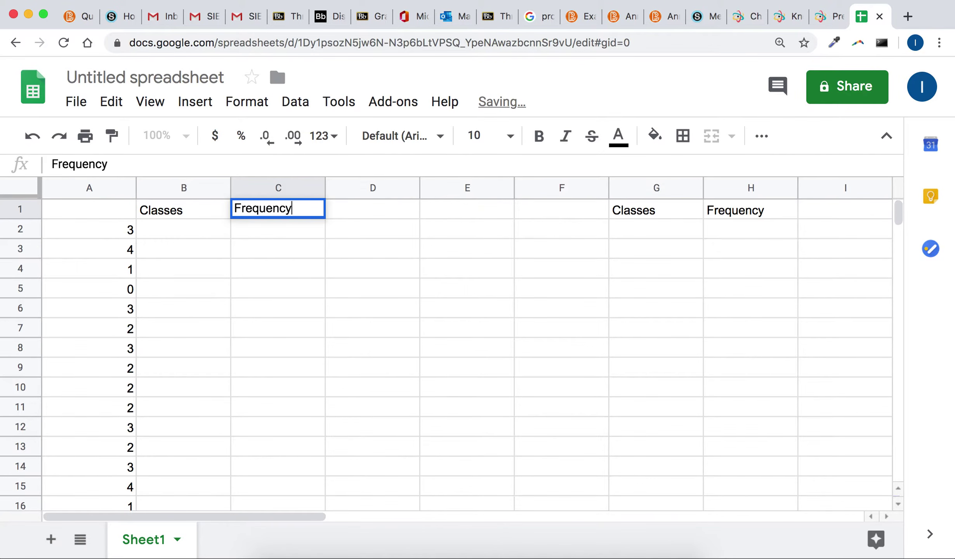
key(Return)
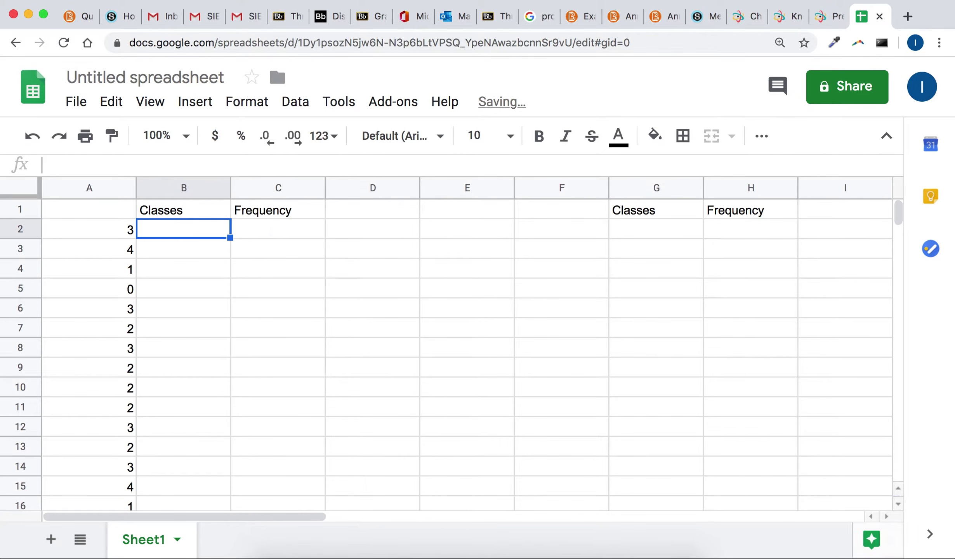
Start the list of classes in cell B2 by entering =unique(a2:).
text(=)
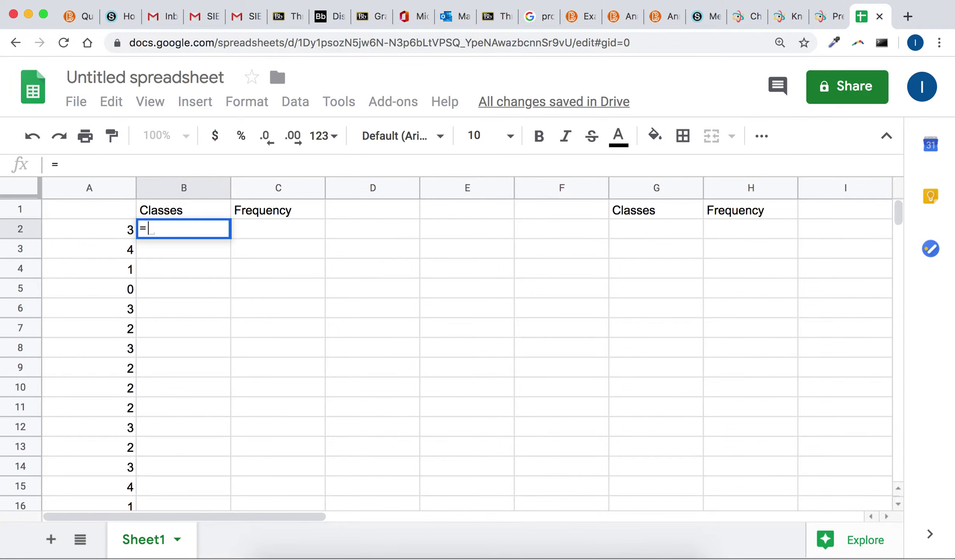
text(un)
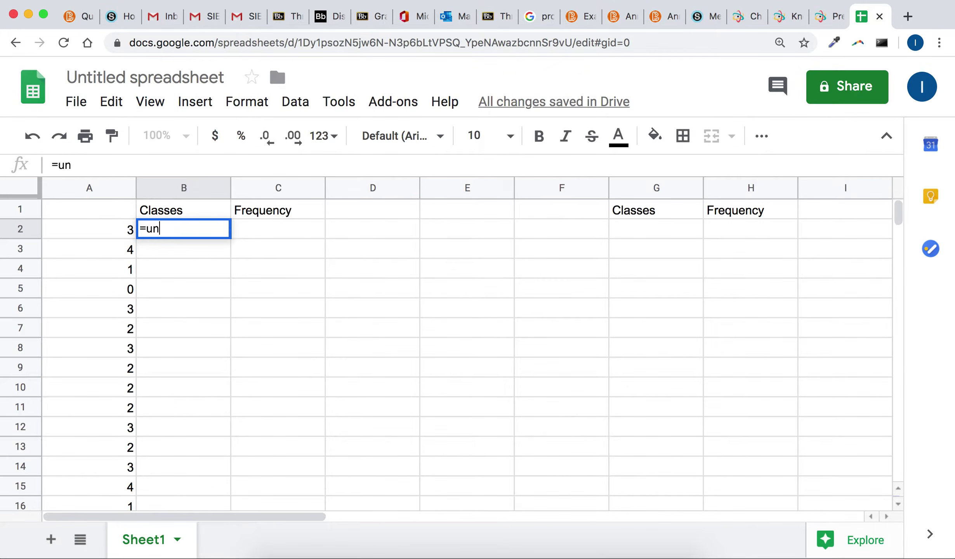
text(qiique(a2)
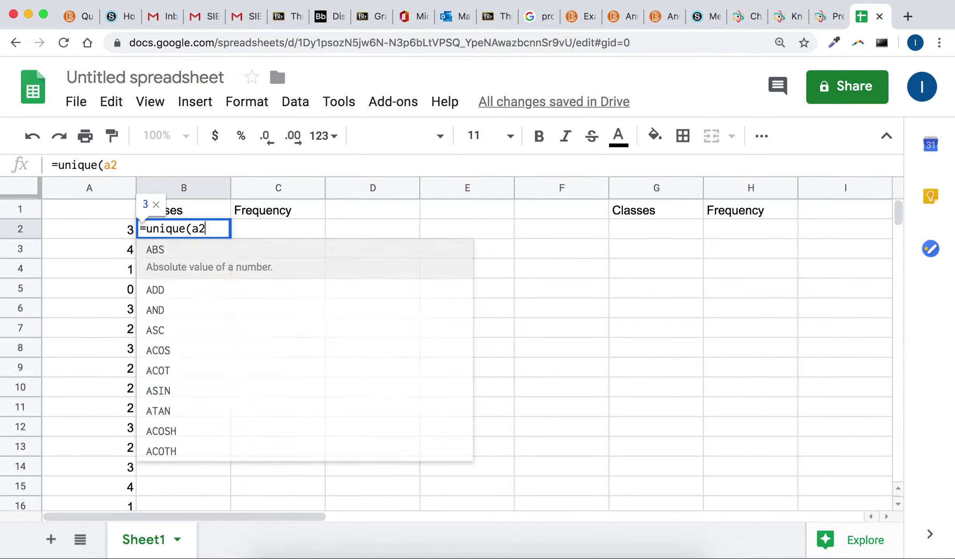
text(L:)
key(BackSpace)
key(BackSpace)
text(2:)
scroll(149, 333, down, 5)
key(Return)
Check where the column A data ends and try to correct the range of the unique formula in B2.
scroll(149, 333, down, 1)
drag(148, 333, 152, 253)
right_click(150, 257)
click(128, 292)
scroll(122, 297, up, 5)
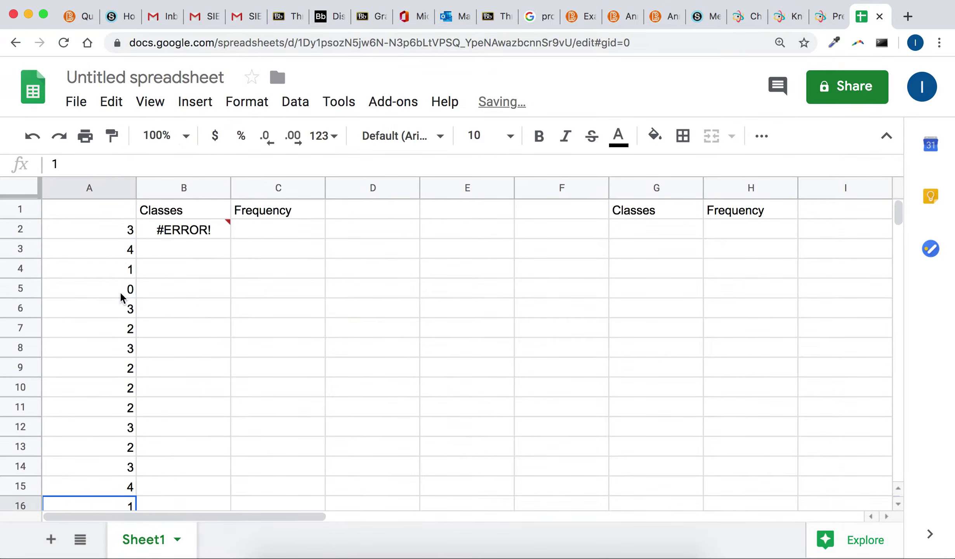
click(196, 225)
double_click(200, 223)
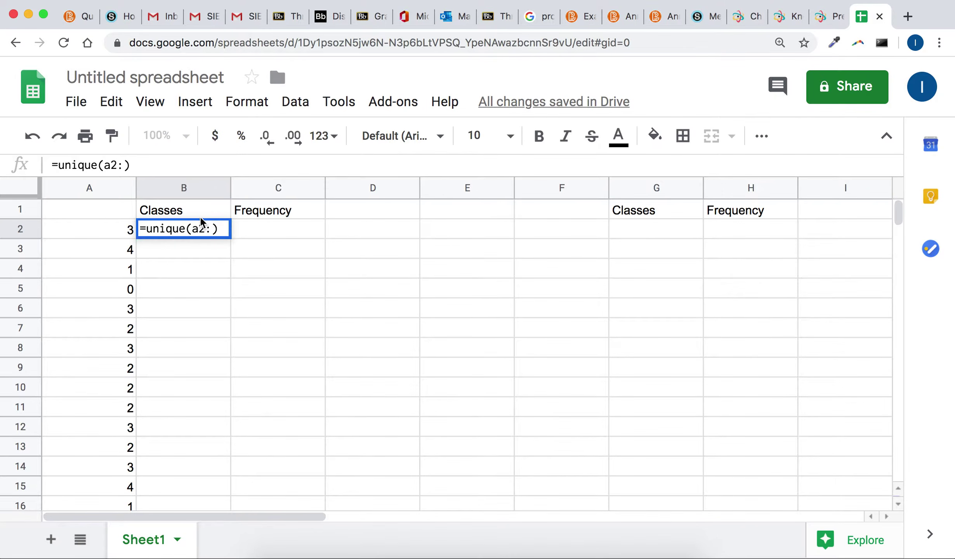
click(201, 222)
key(Return)
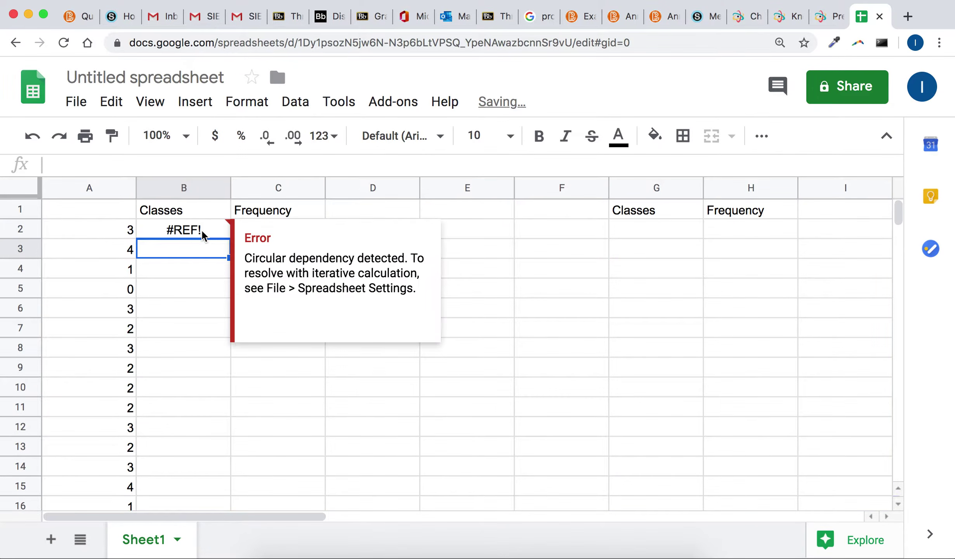
Correct the range of the unique formula in B2 to a2:A26 to list the classes.
click(203, 235)
click(136, 165)
key(BackSpace)
key(BackSpace)
text(6A2)
key(Return)
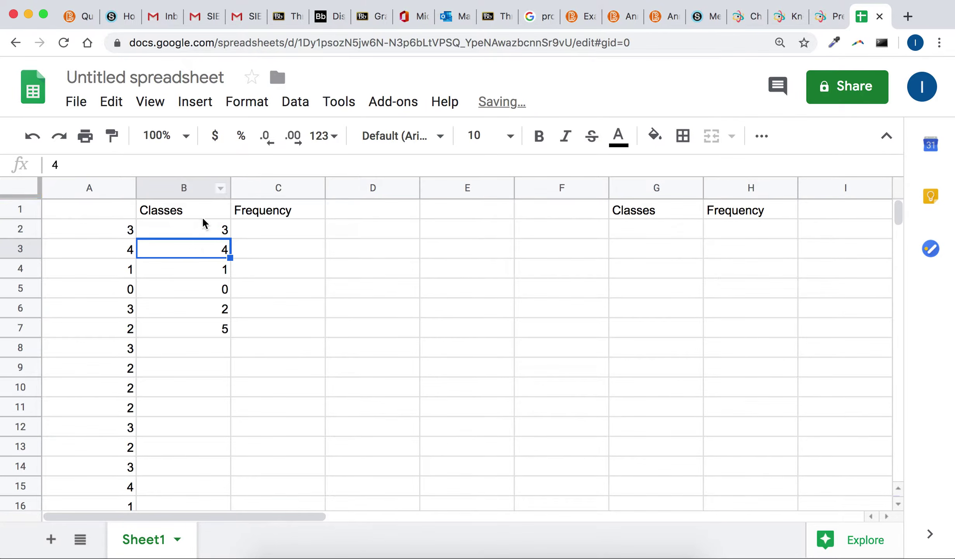
Enter the formula =countif(A2:a26, B2) in C2 to count the first class's frequency.
click(258, 229)
text(=)
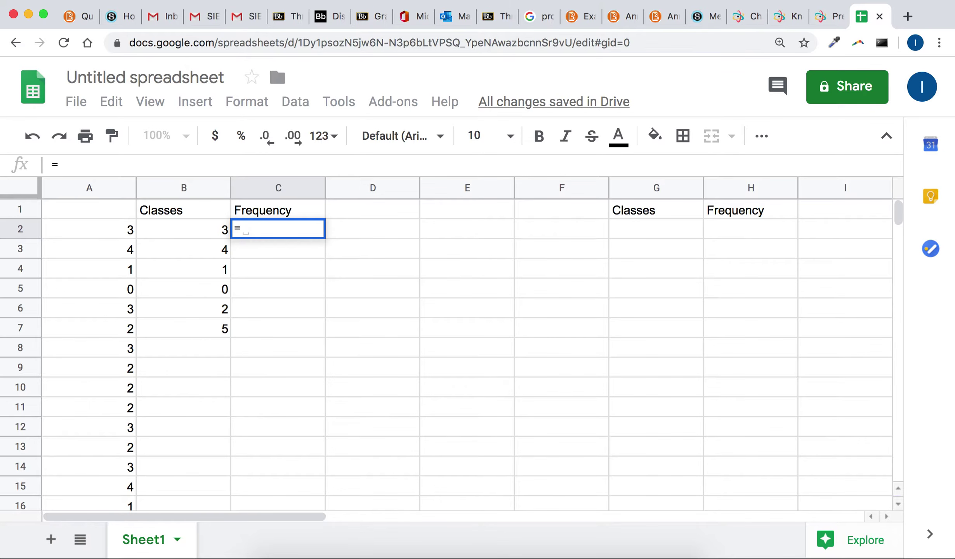
text(countif)
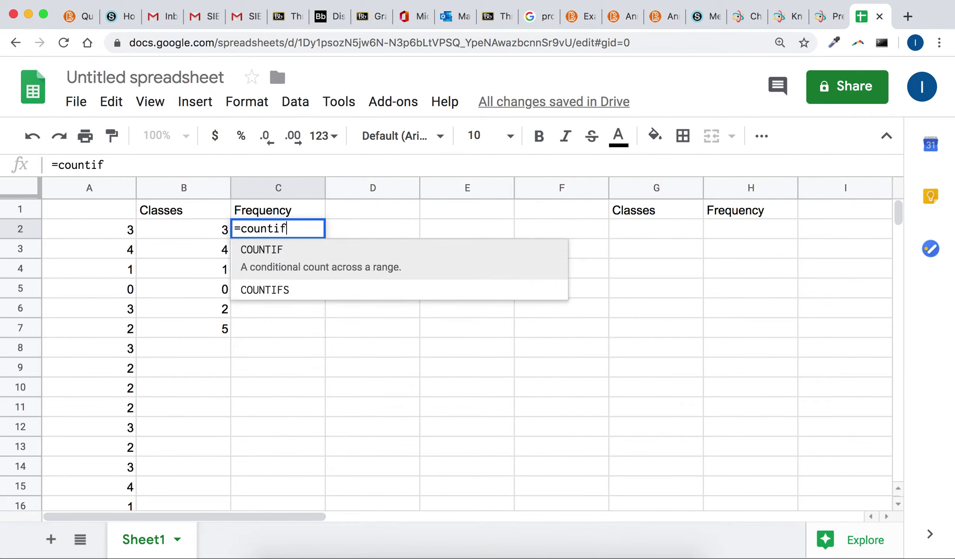
text((A2:)
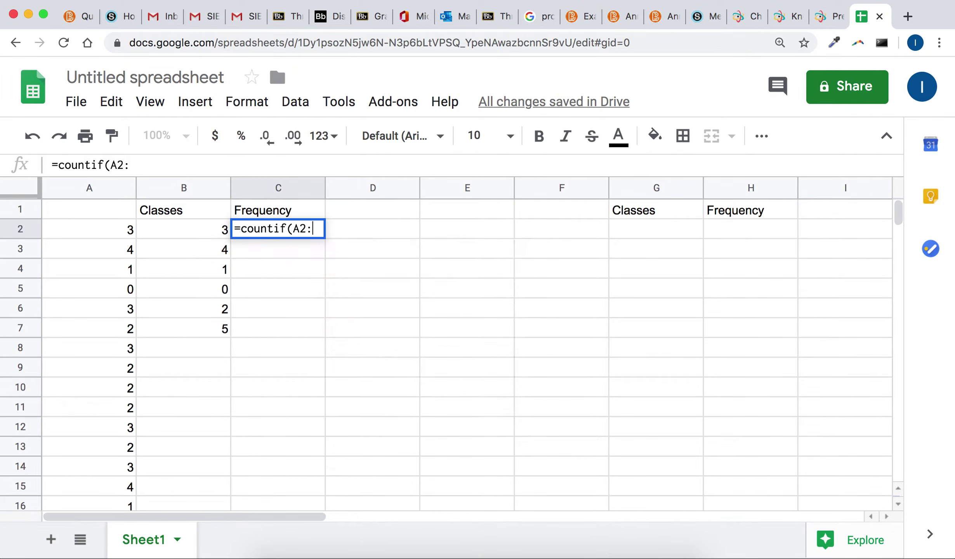
scroll(232, 259, down, 5)
scroll(235, 296, down, 4)
text(a26)
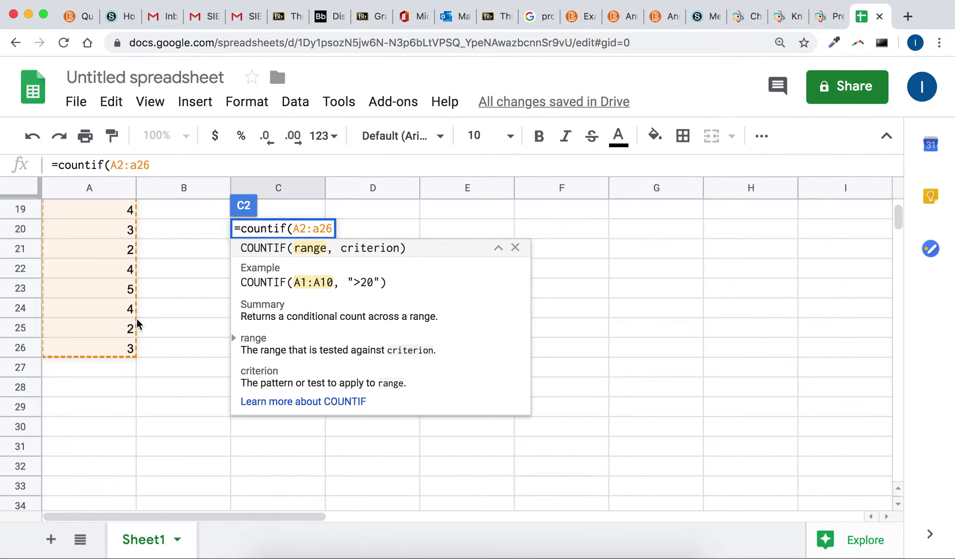
scroll(136, 318, up, 9)
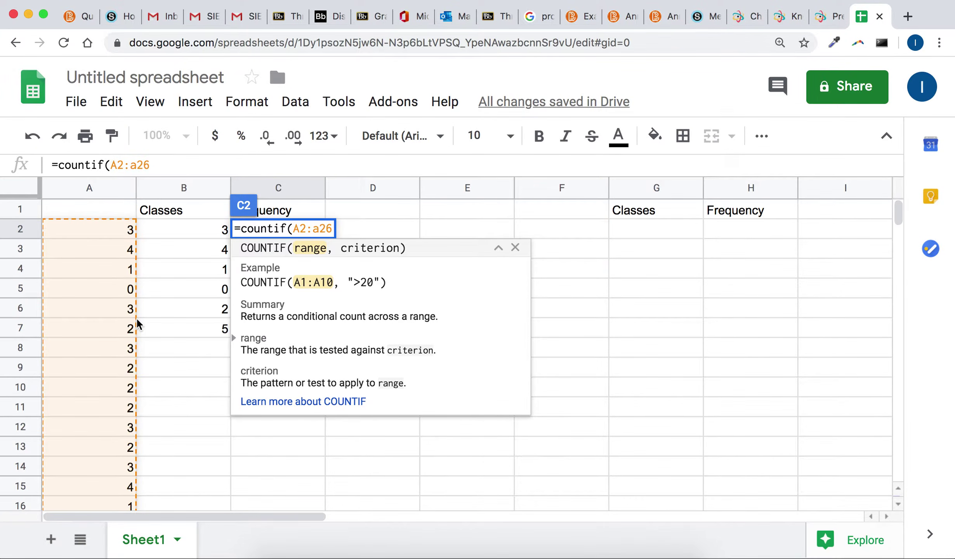
text(, )
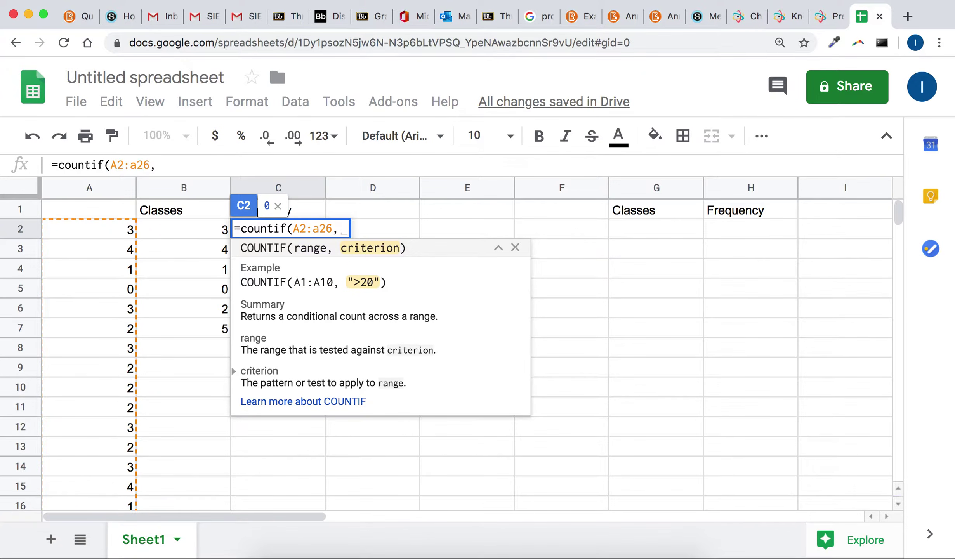
text(B2))
key(Return)
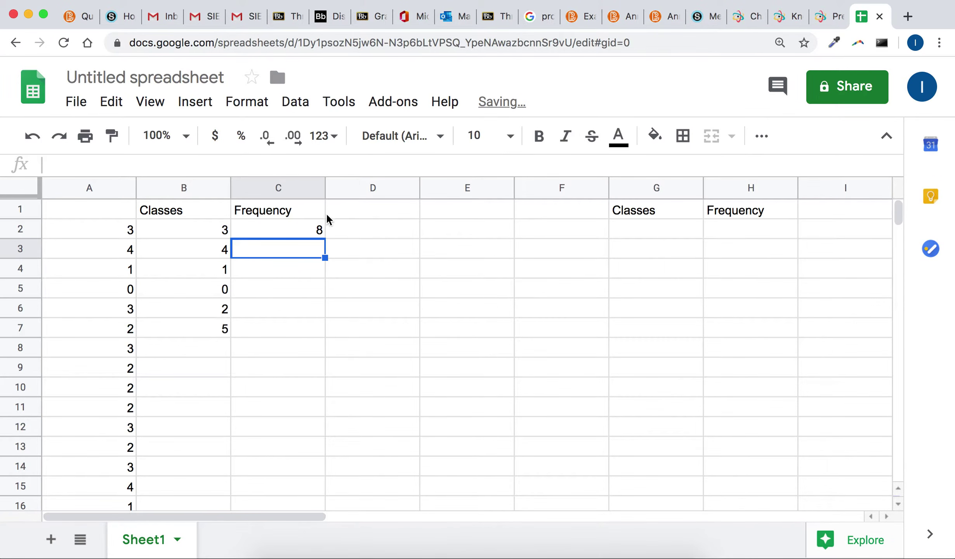
Fill the countif formula from C2 down to C7 for the remaining classes.
click(317, 231)
drag(324, 238, 322, 330)
click(381, 317)
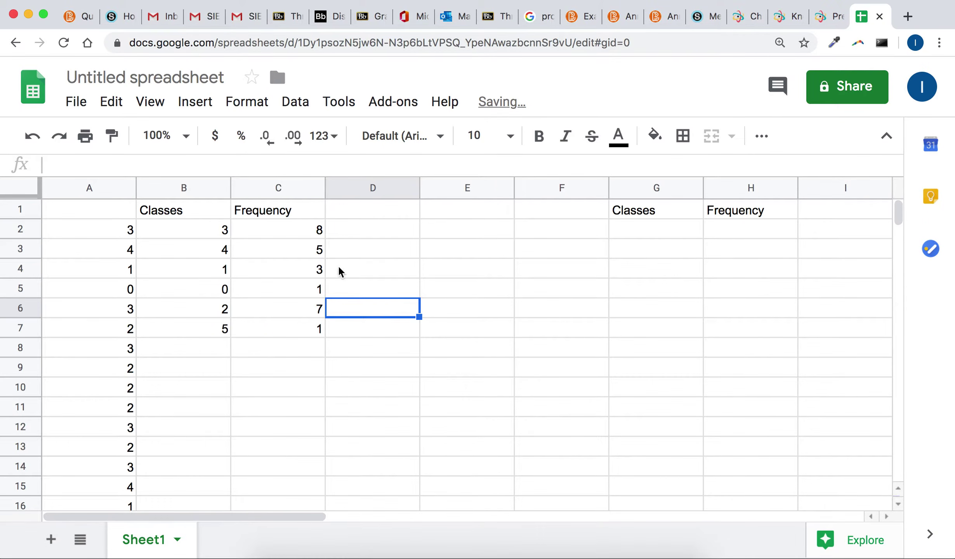
Switch to the Knewton question, choose the first answer table with frequencies 1, 3, 7, 8, 5, 1, and return to the spreadsheet.
click(826, 19)
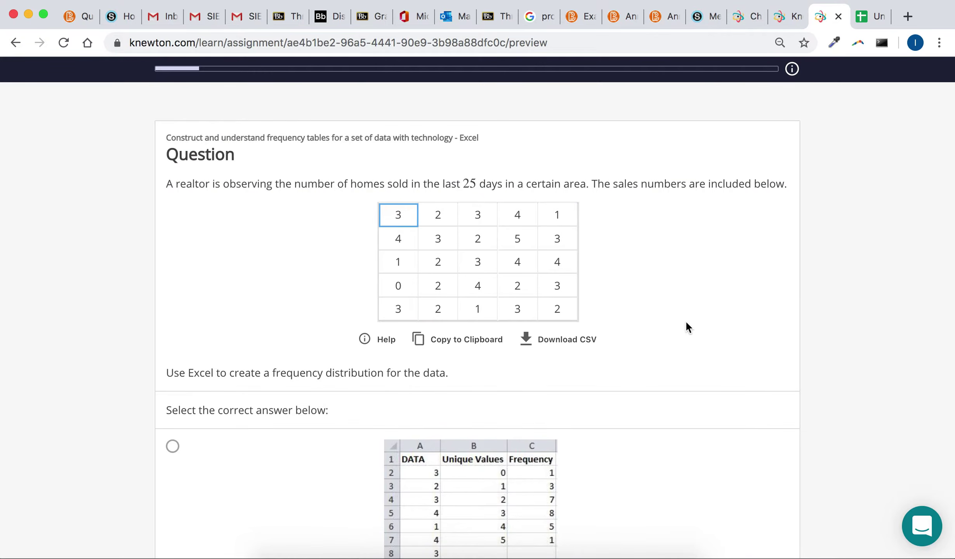
scroll(685, 320, down, 5)
click(686, 325)
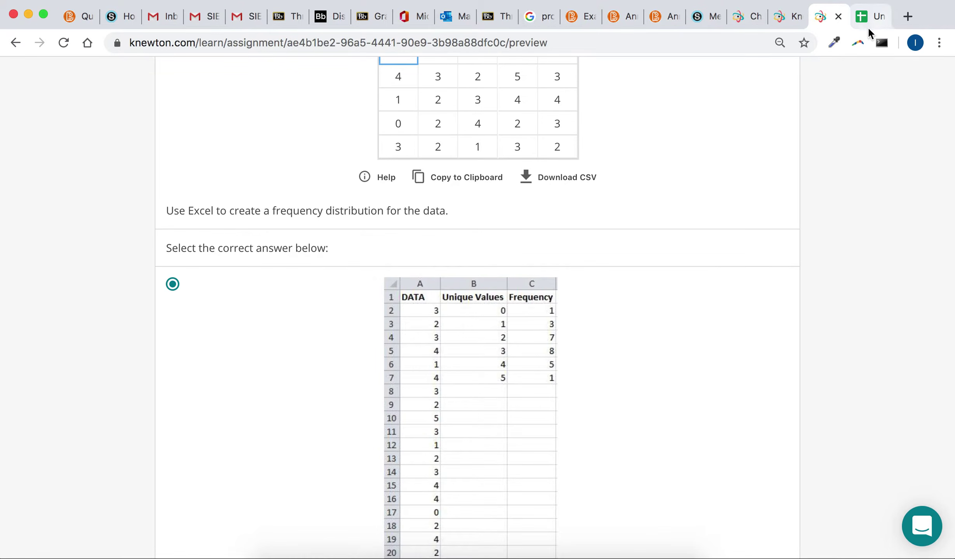
click(862, 19)
Try to sort the sheet from A to Z by the Classes column B.
click(220, 233)
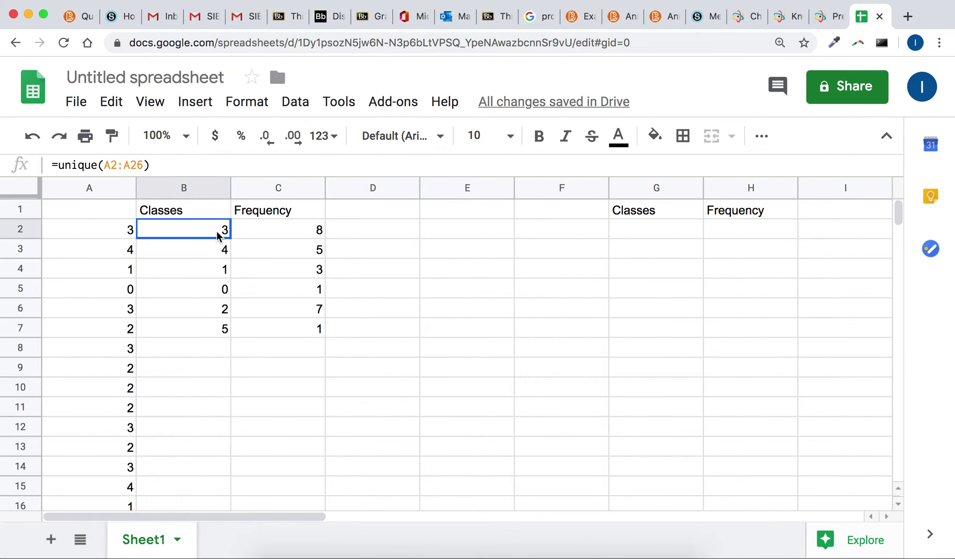
click(206, 188)
right_click(193, 193)
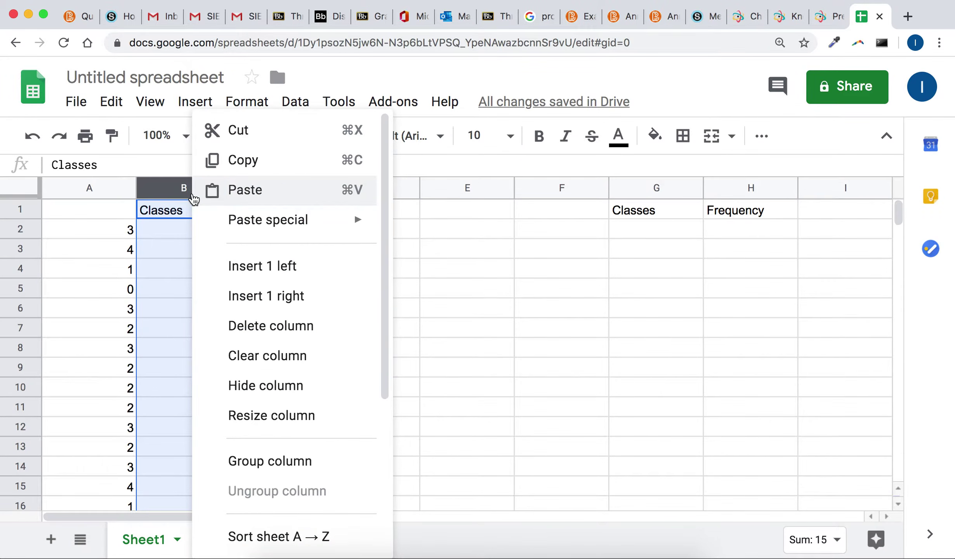
scroll(264, 327, down, 4)
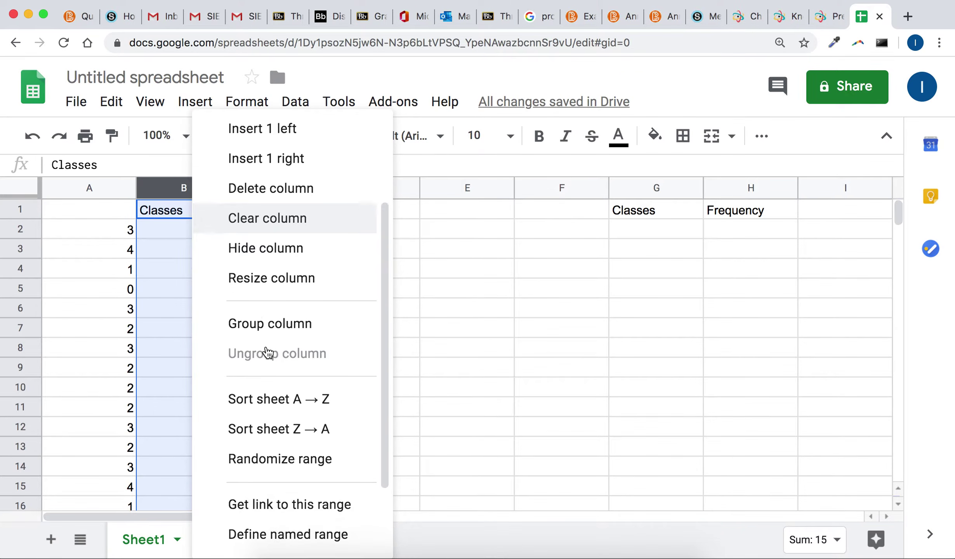
click(284, 399)
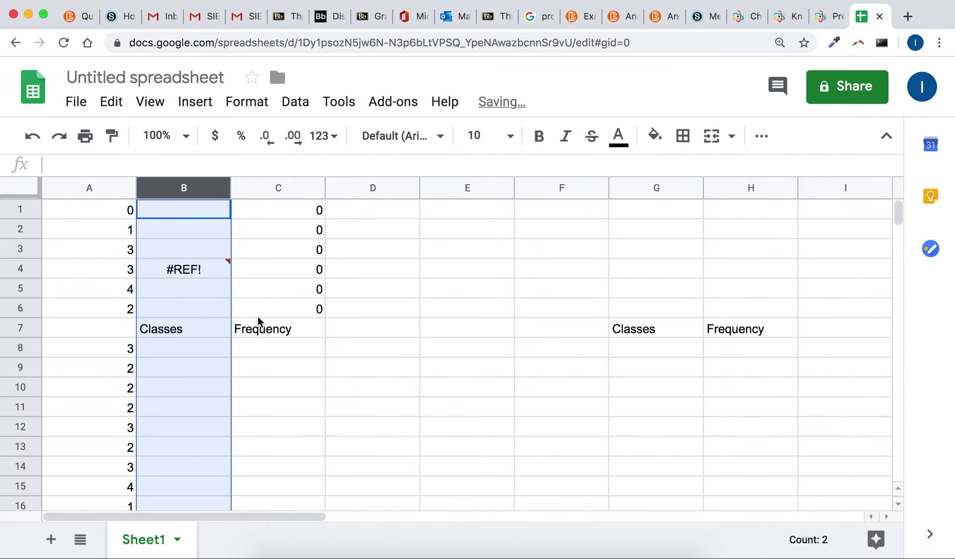
key(super+z)
Copy the classes and frequencies in B2:C7 and paste them as values only starting at E1.
click(213, 226)
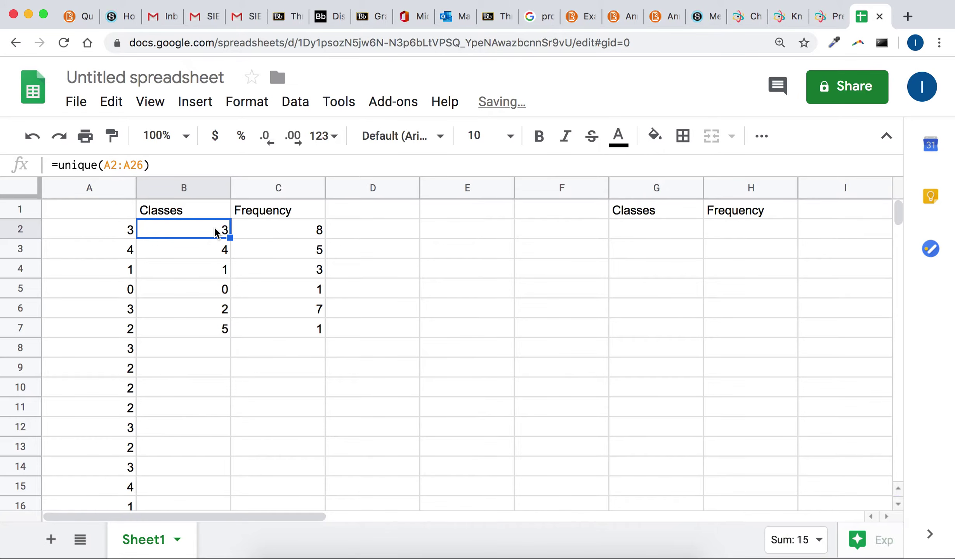
shift+click(294, 328)
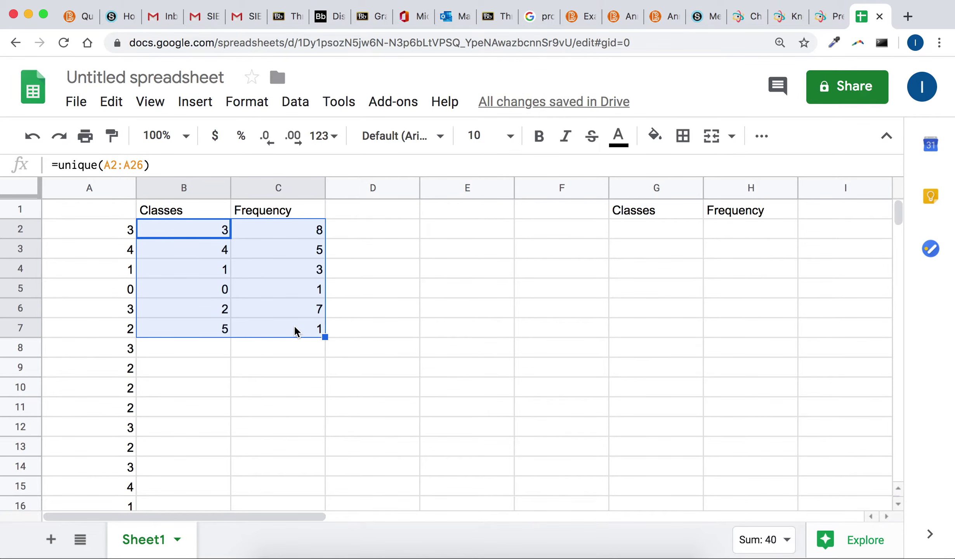
click(452, 214)
right_click(457, 213)
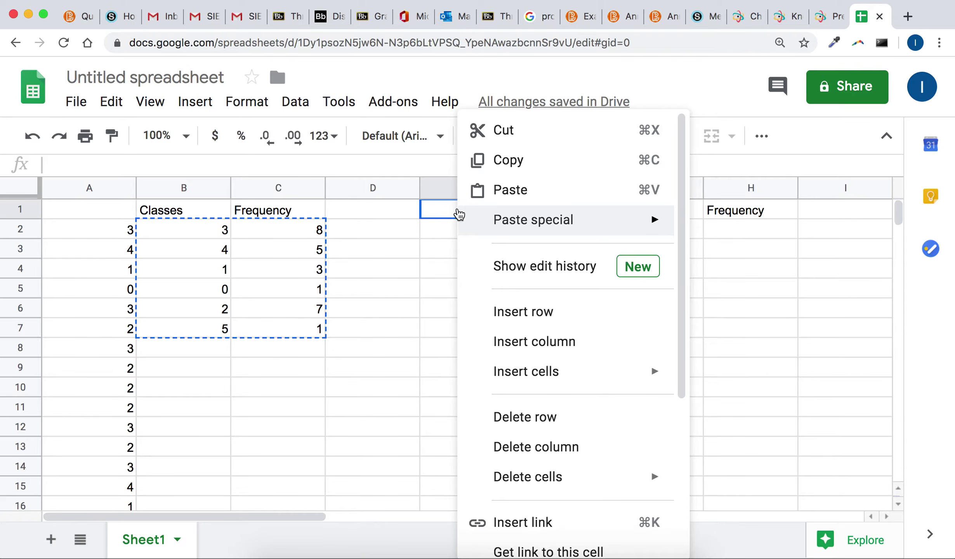
mouse_move(476, 220)
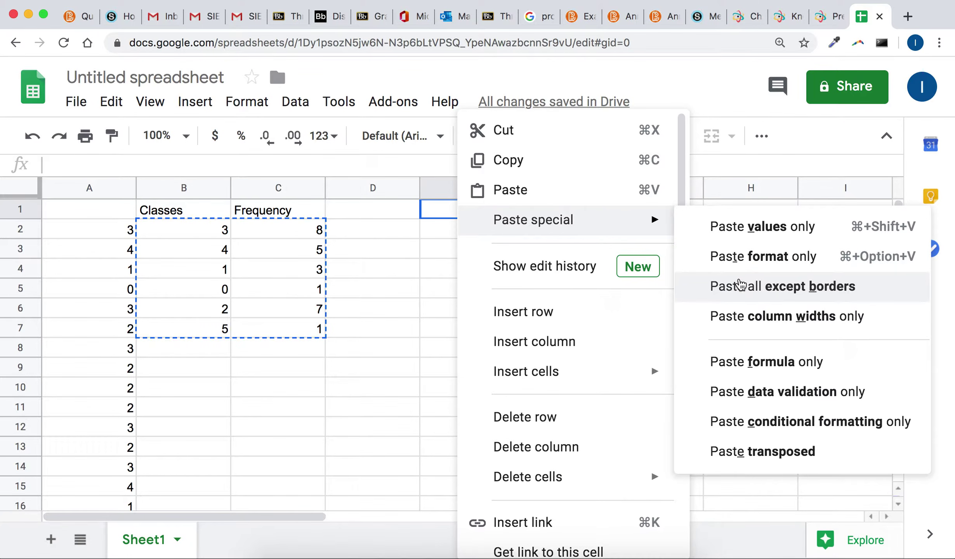
click(760, 229)
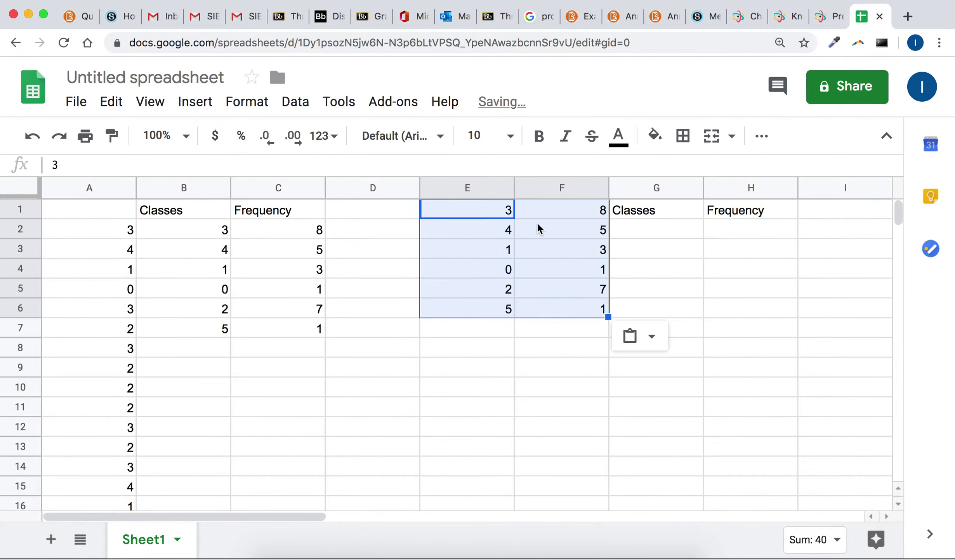
Clear the extra Classes and Frequency headers from G1:H1.
click(492, 213)
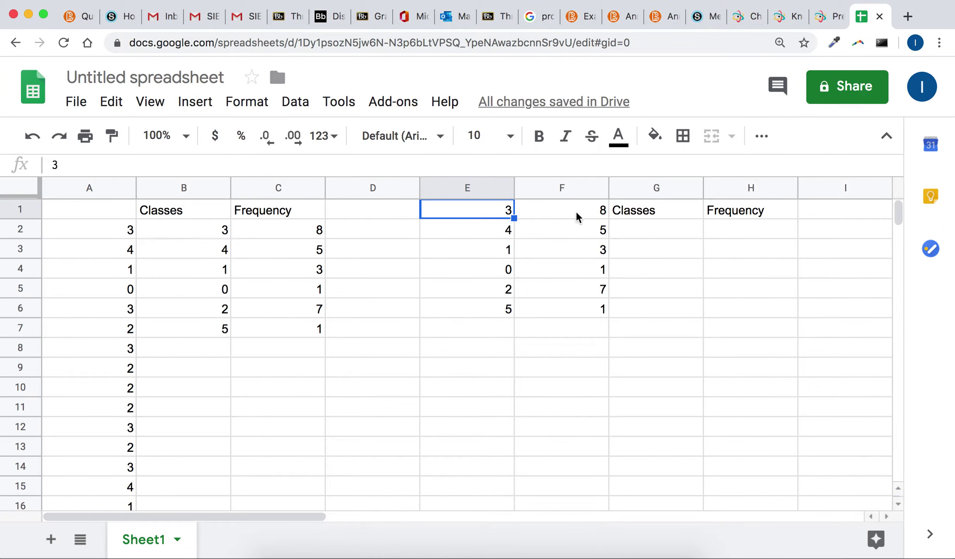
drag(660, 210, 719, 217)
key(Delete)
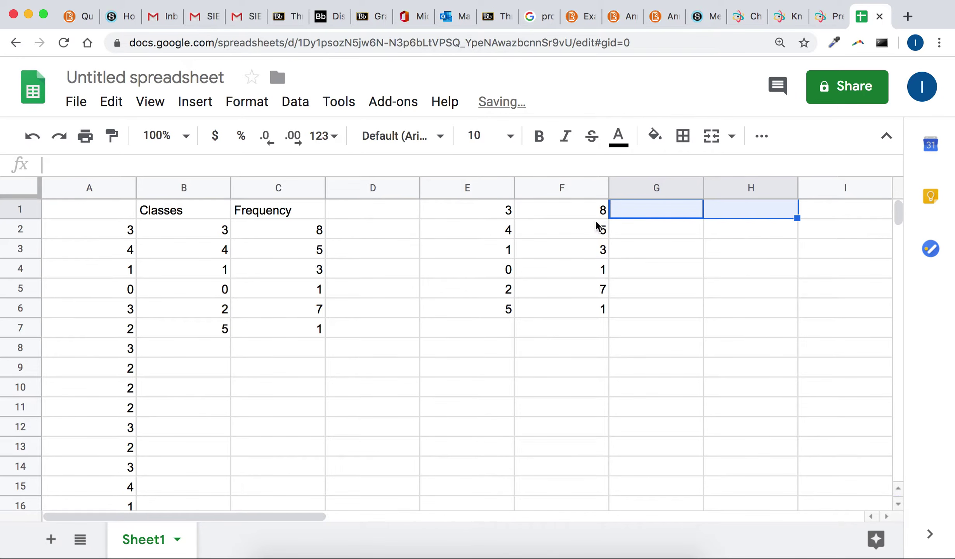
Sort the sheet from A to Z by column E to put the pasted classes in ascending order.
click(485, 212)
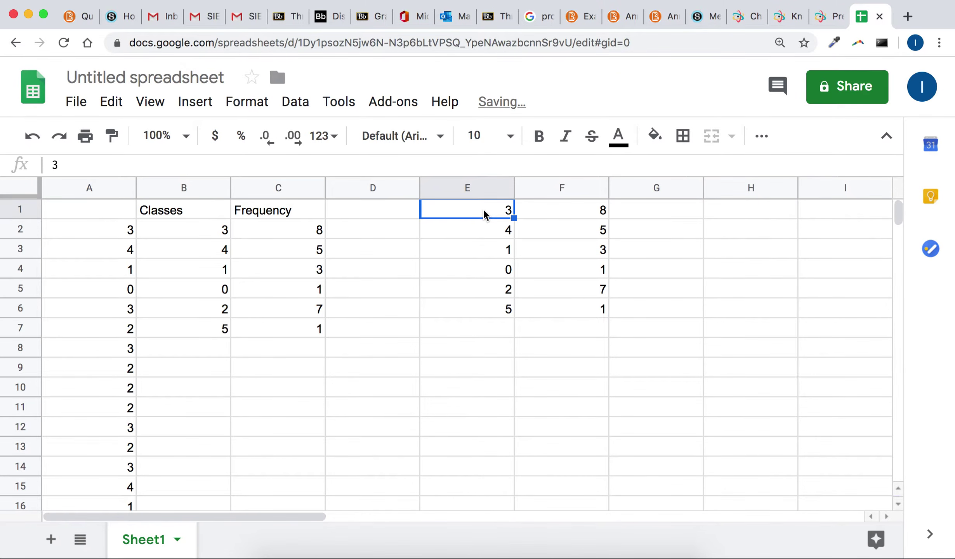
right_click(468, 188)
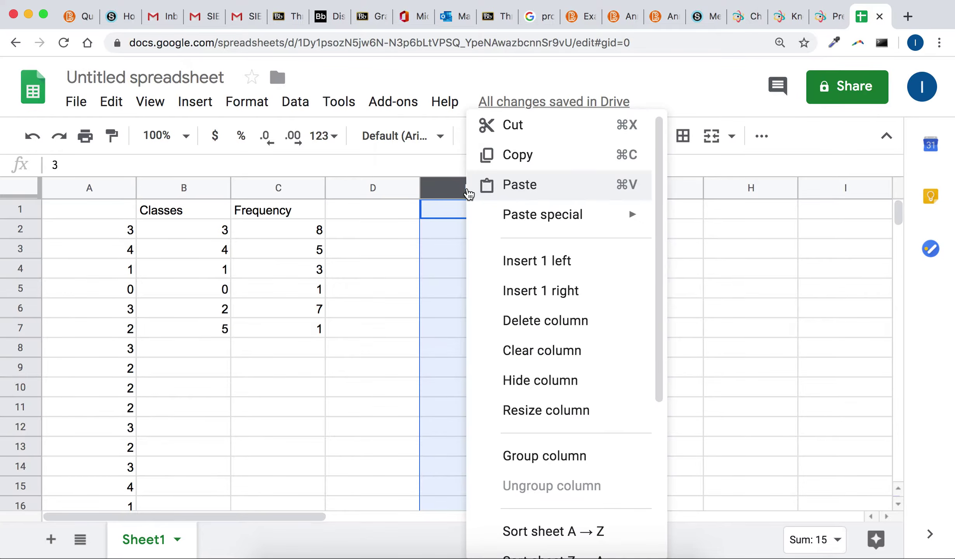
mouse_move(535, 223)
scroll(565, 416, down, 2)
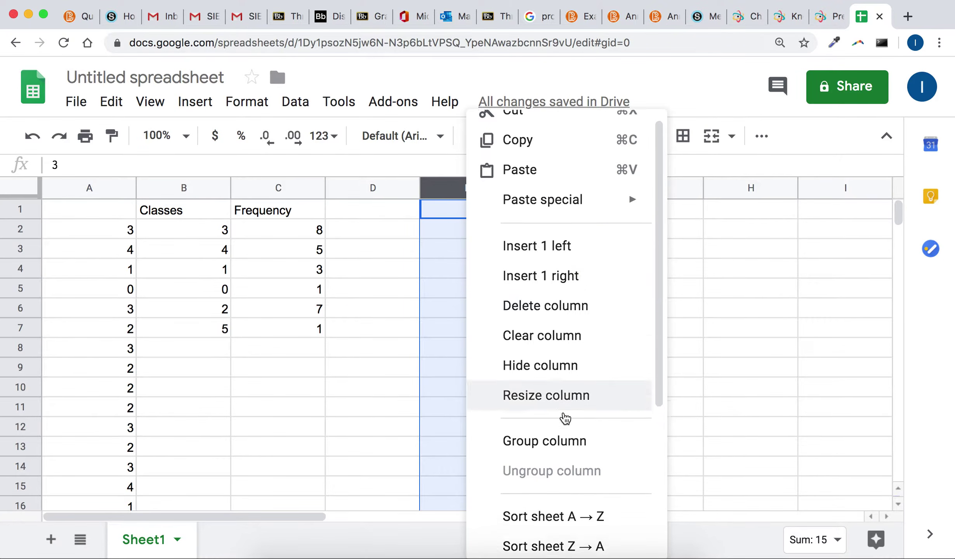
click(564, 453)
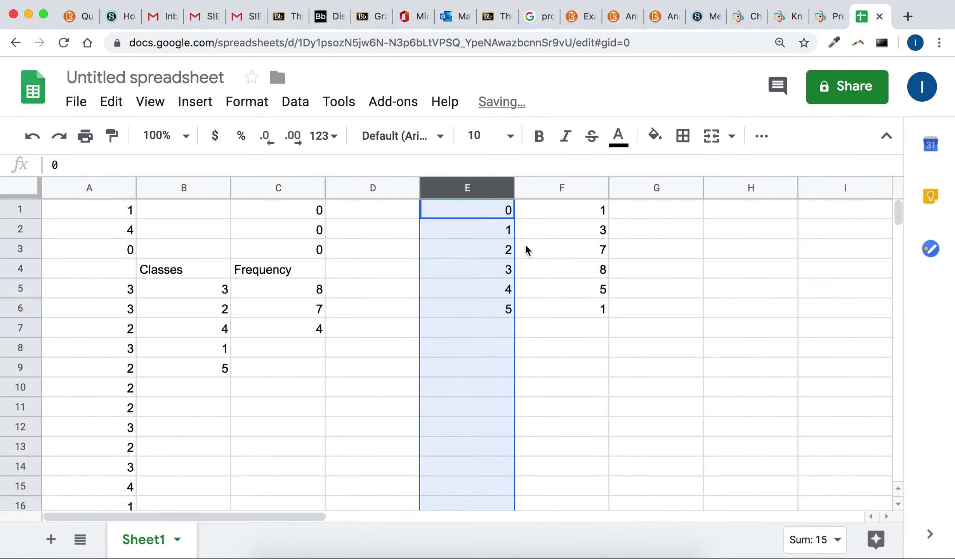
click(498, 233)
Compare the sorted classes and frequencies in columns E and F with the selected answer table in Knewton.
click(818, 16)
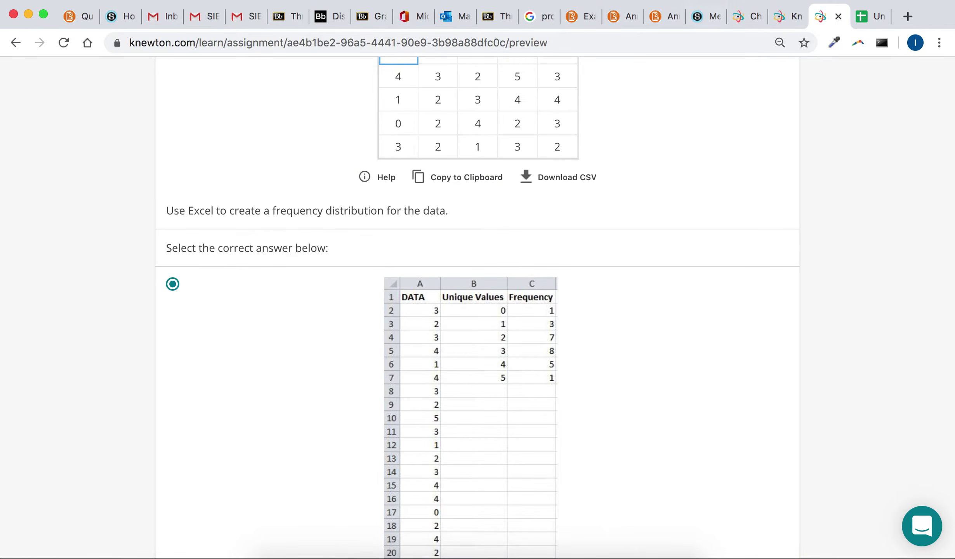
click(862, 18)
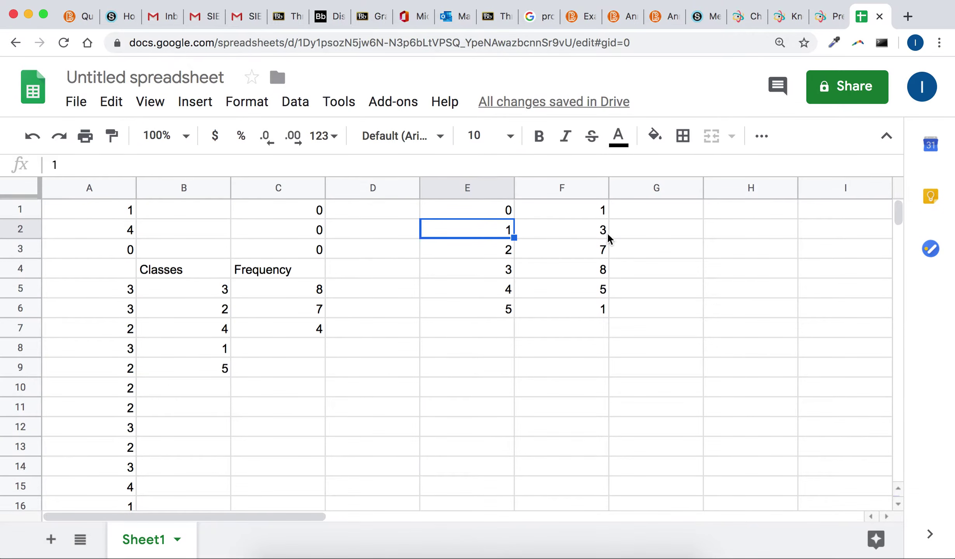
click(831, 15)
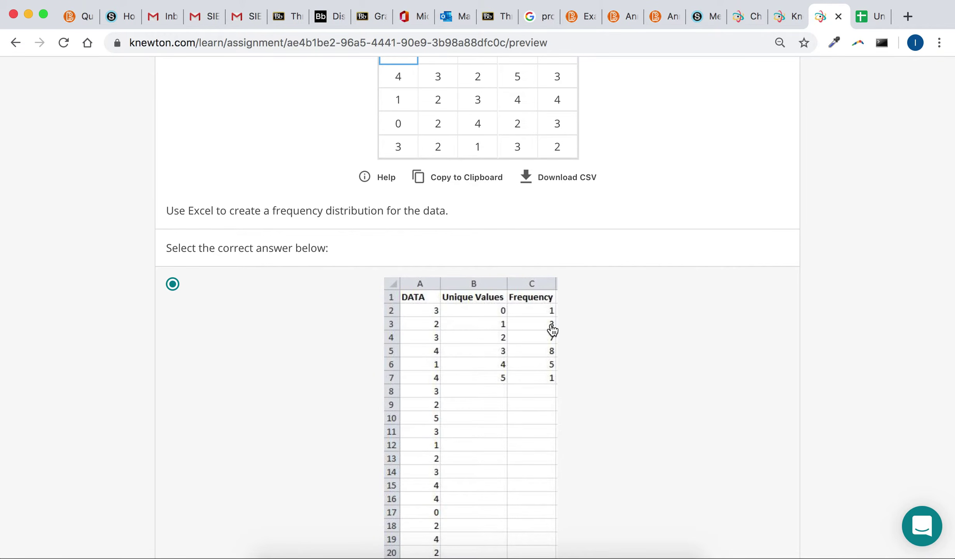
Submit the selected frequency distribution answer and continue to the next question.
scroll(584, 363, down, 10)
scroll(584, 352, down, 15)
scroll(562, 278, down, 4)
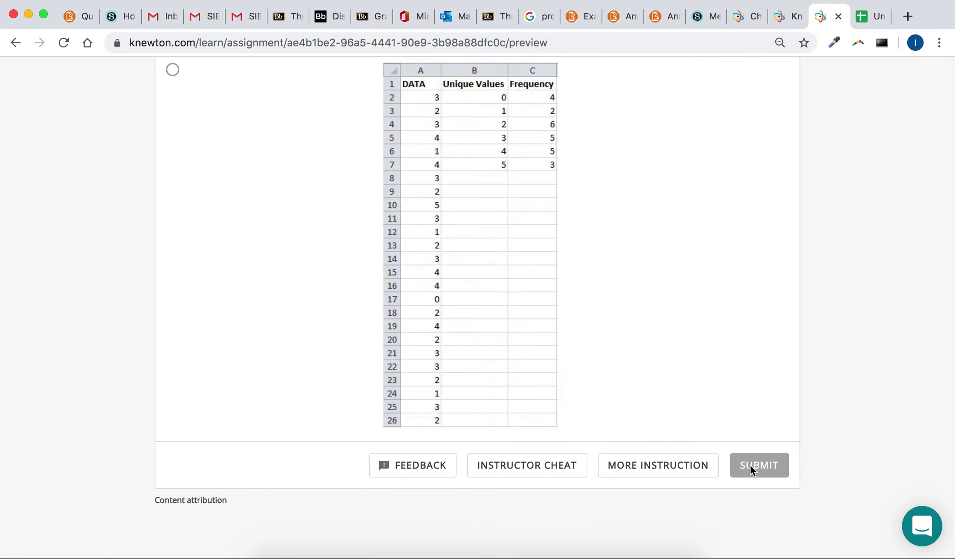
click(751, 465)
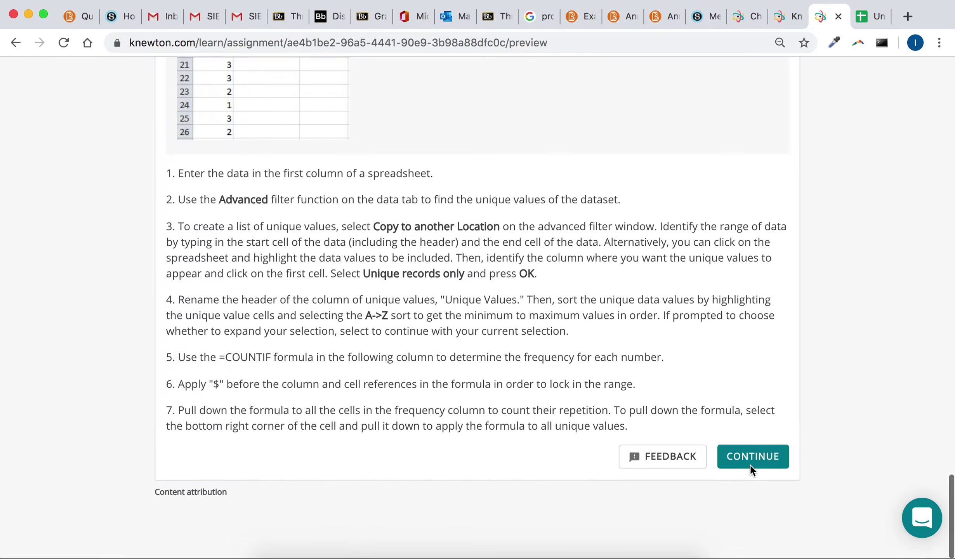
click(749, 465)
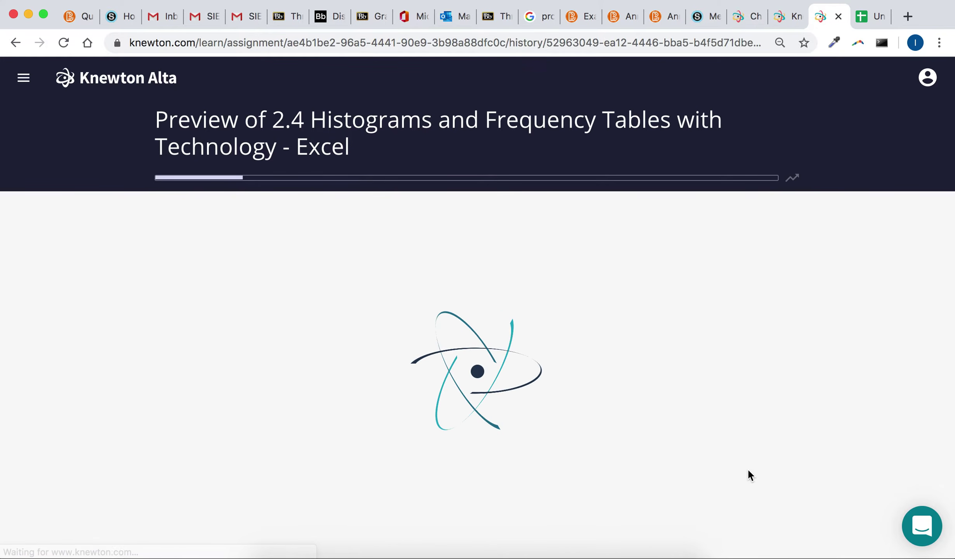
Copy the Length of Call data from the histogram question to the clipboard and switch back to the spreadsheet.
scroll(609, 323, down, 3)
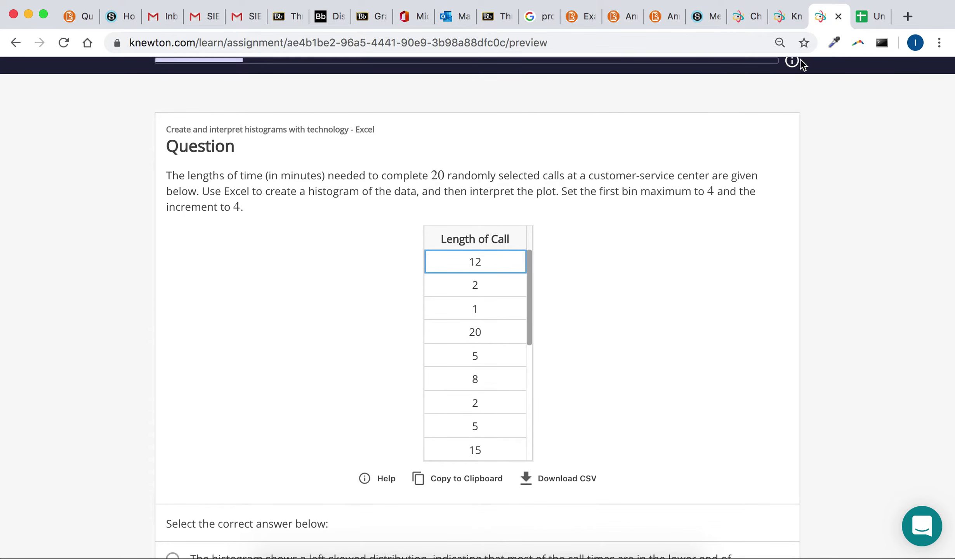
click(476, 484)
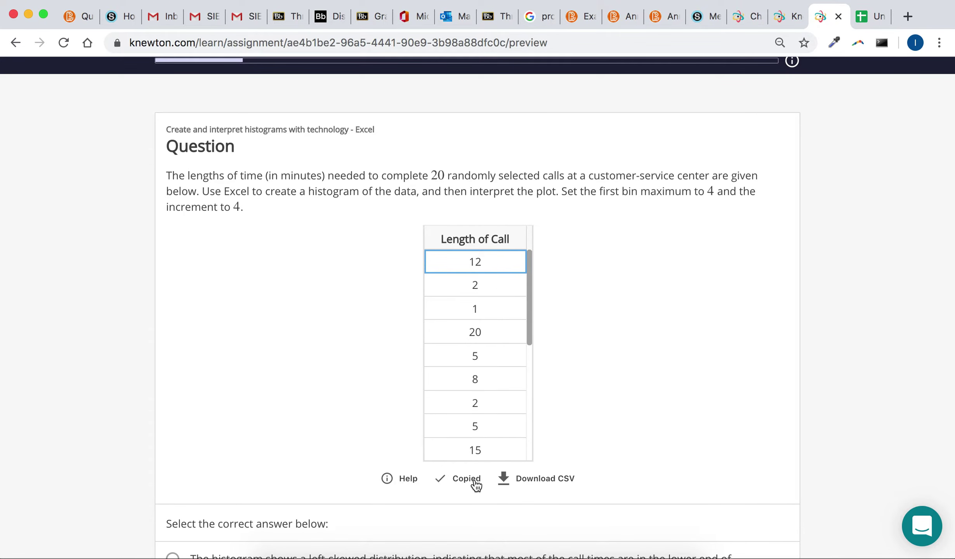
click(872, 17)
Clear the old contents of columns A through F.
click(80, 187)
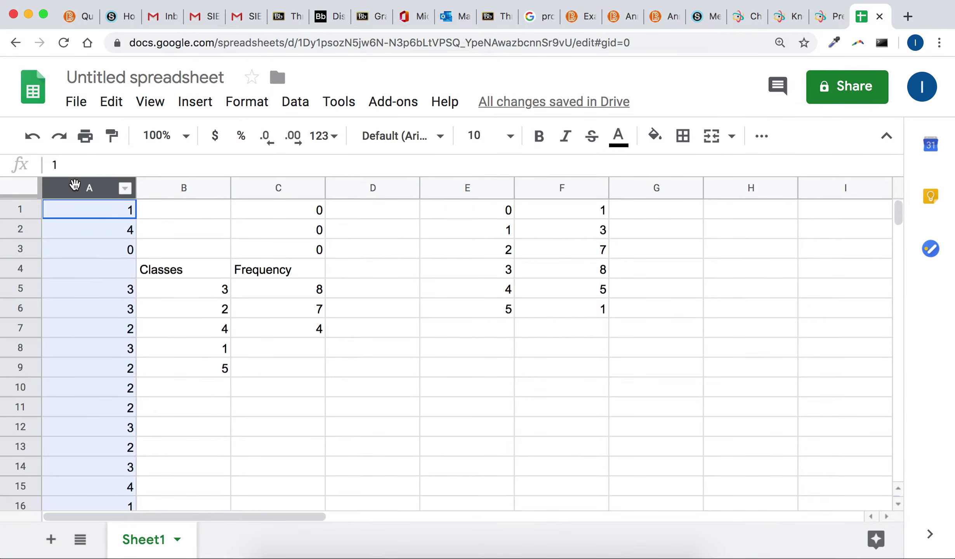
shift+click(547, 196)
key(Delete)
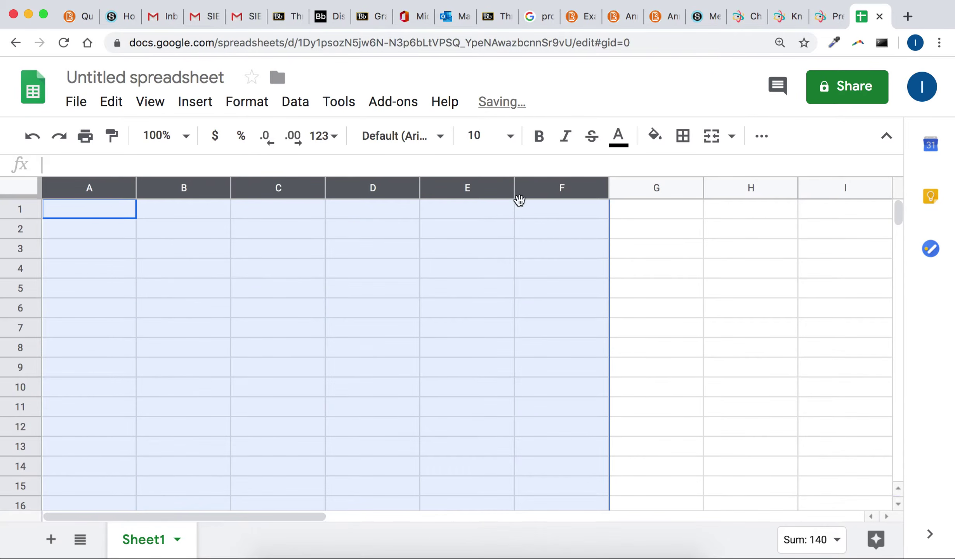
Paste the copied Length of Call data into column A, starting at cell A1.
click(89, 206)
right_click(88, 209)
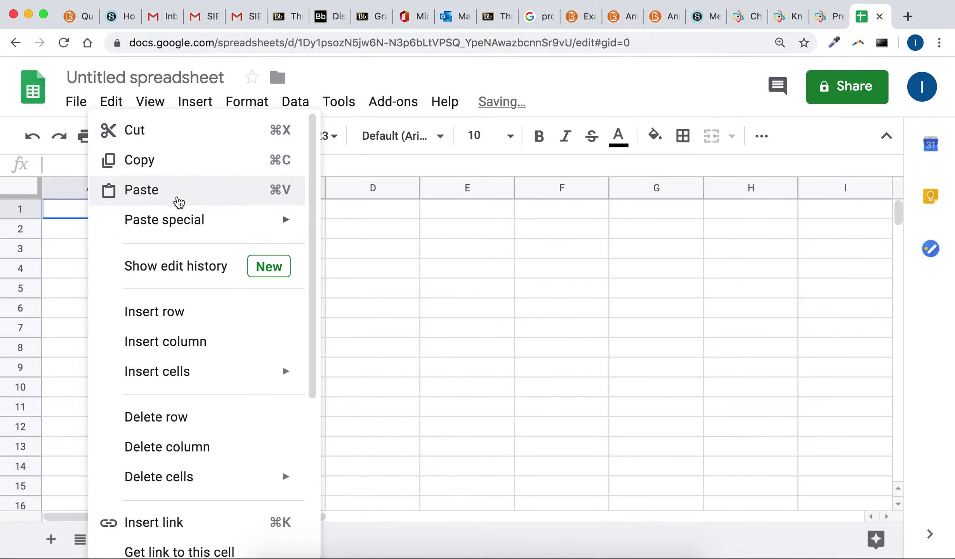
click(177, 198)
click(206, 213)
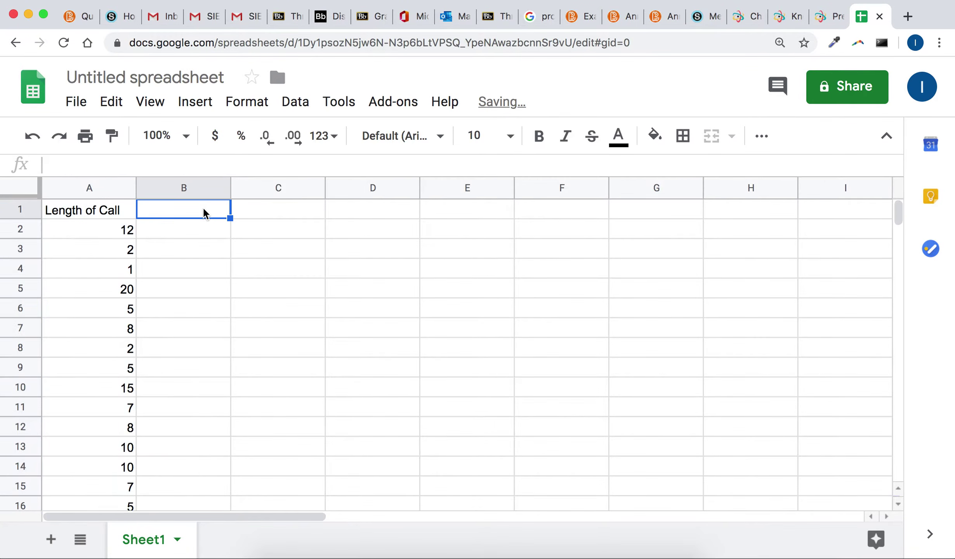
click(195, 109)
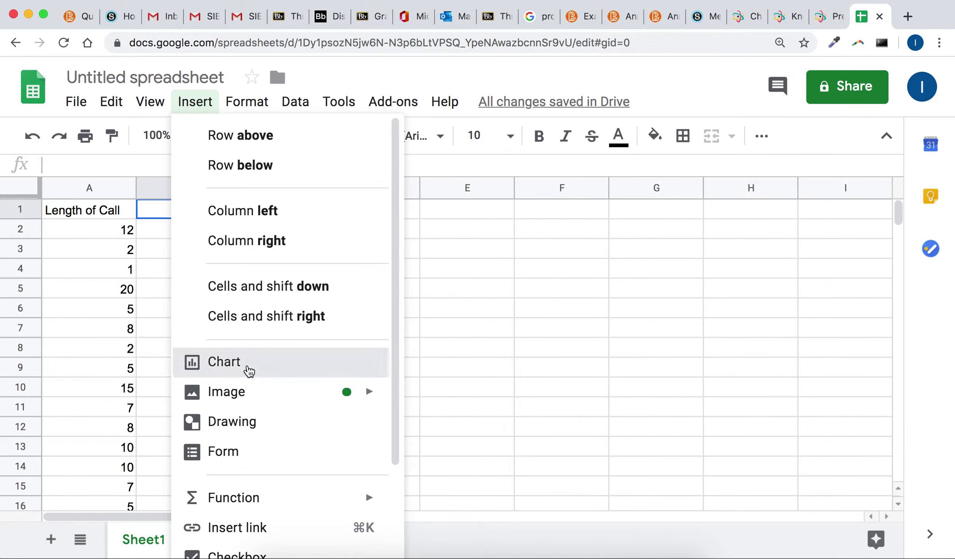
click(248, 365)
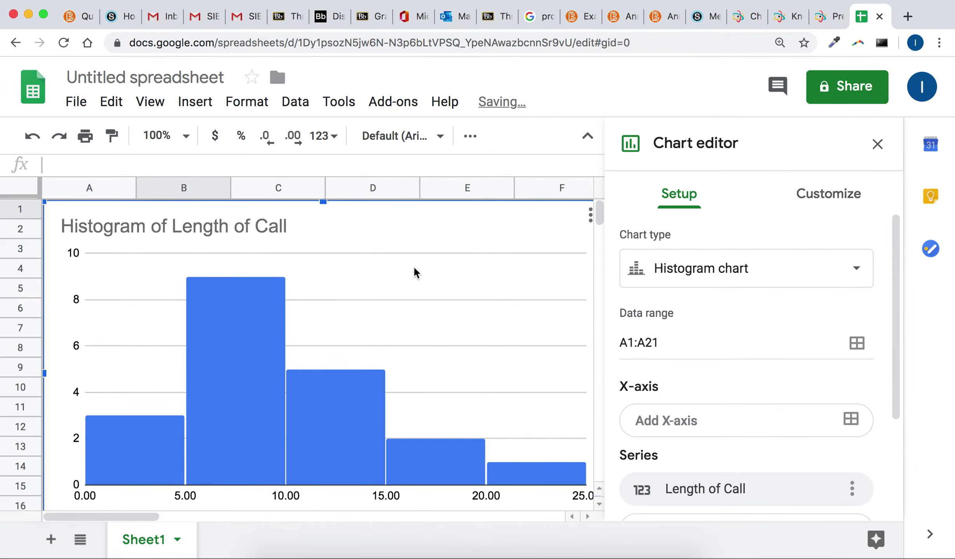
key(Delete)
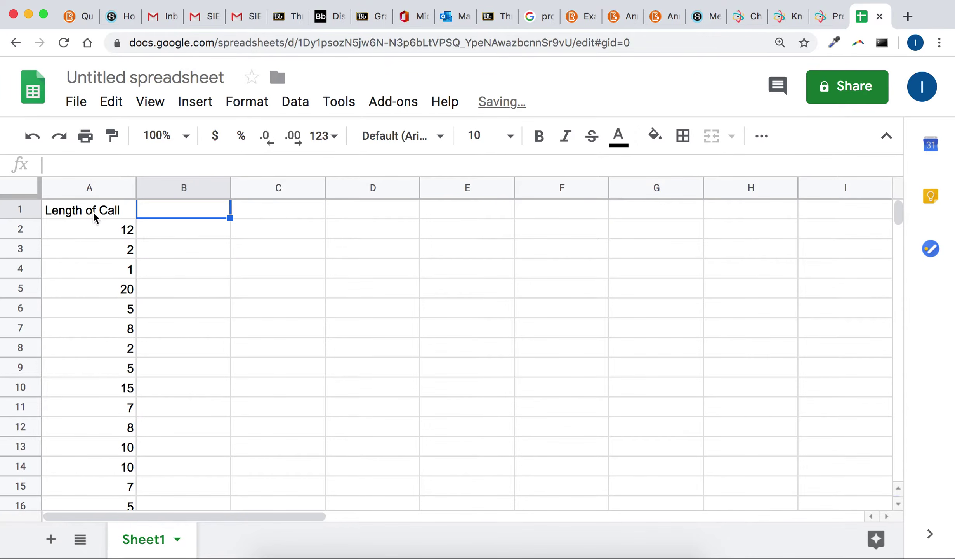
Insert a histogram chart from the Length of Call data in A1:A21.
click(93, 213)
scroll(99, 252, down, 6)
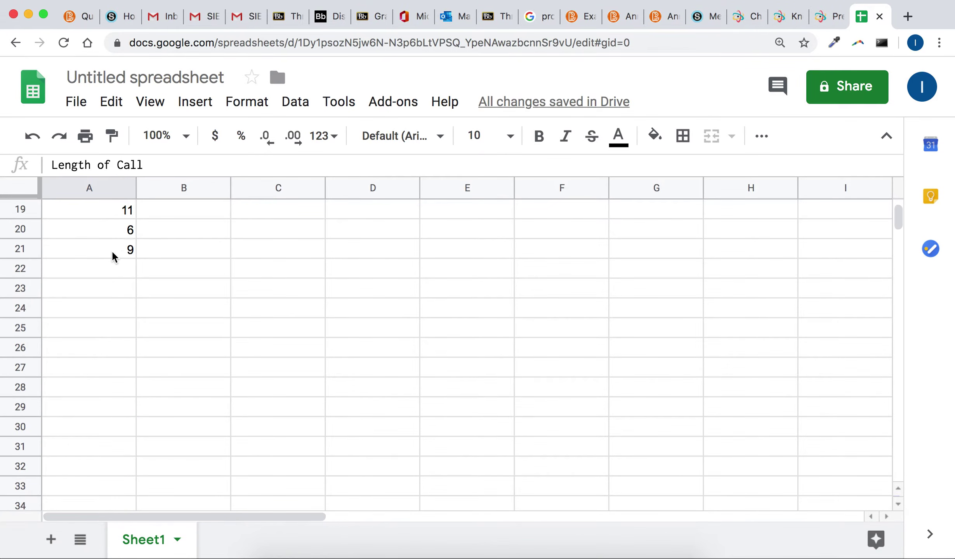
shift+click(111, 252)
click(206, 104)
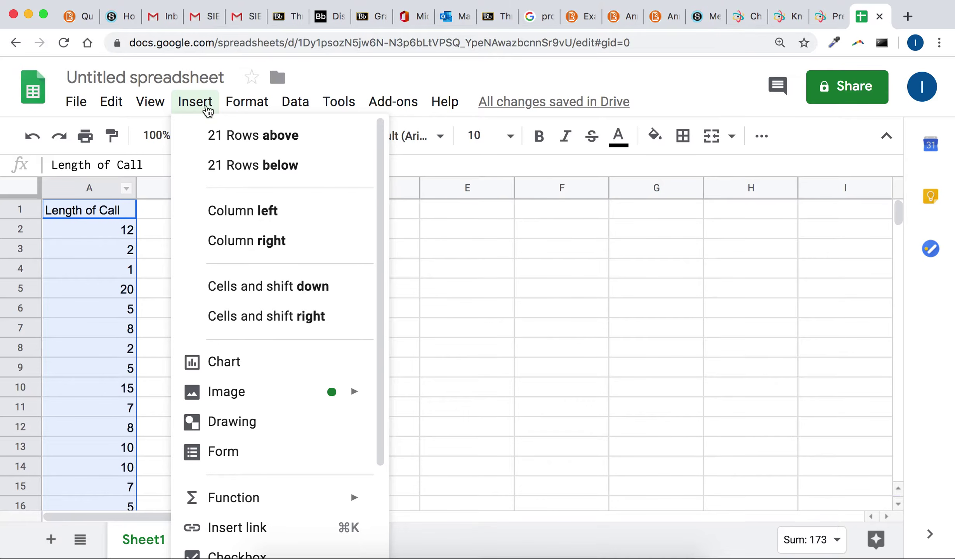
click(281, 363)
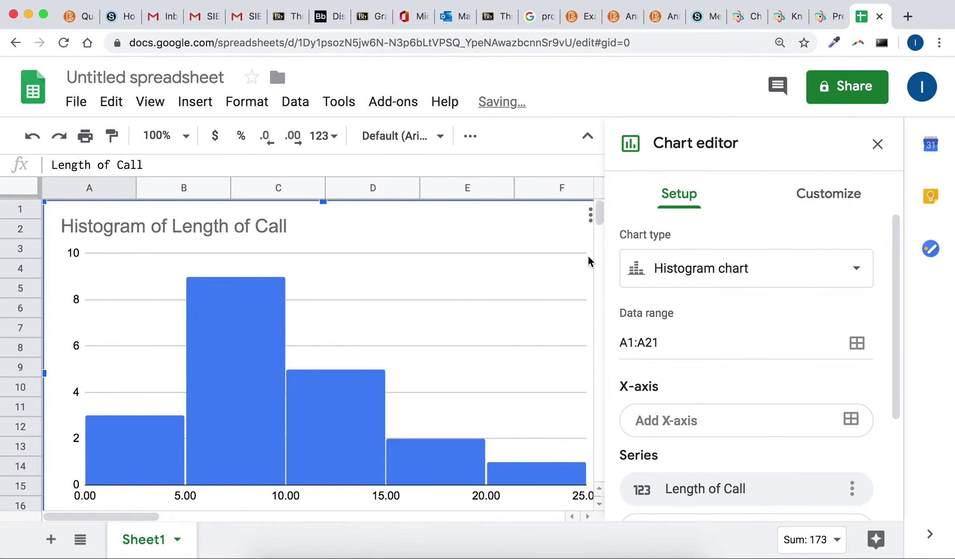
Set the bucket size of the Length of Call histogram to 4.
click(828, 195)
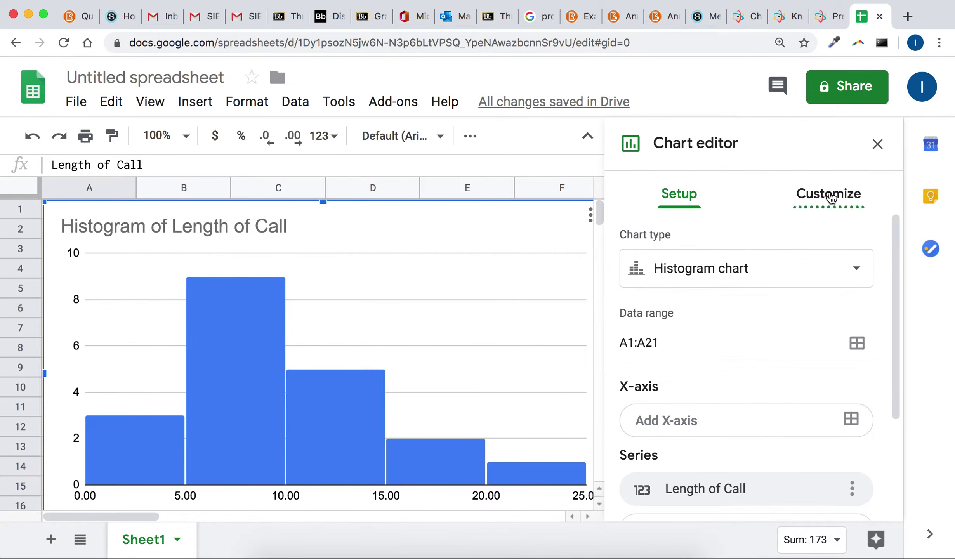
click(753, 242)
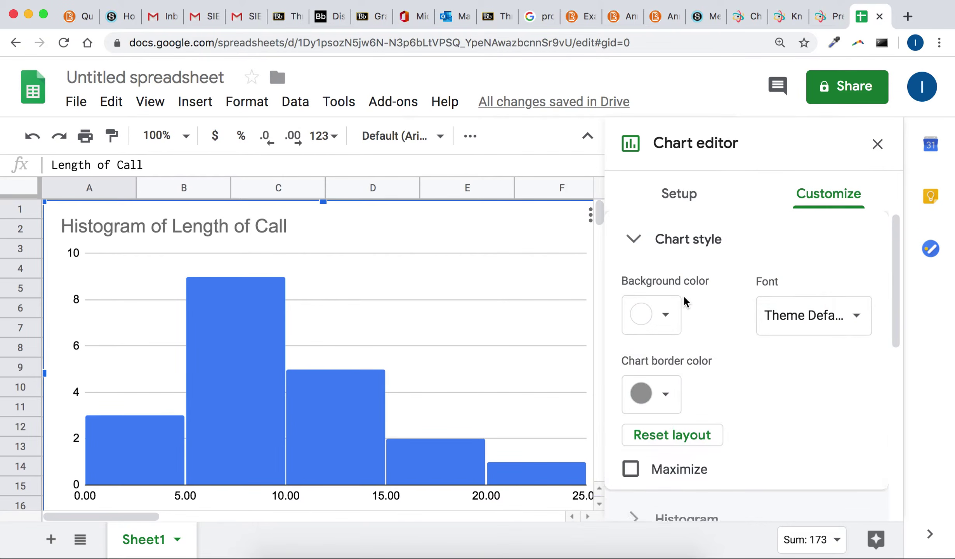
click(685, 240)
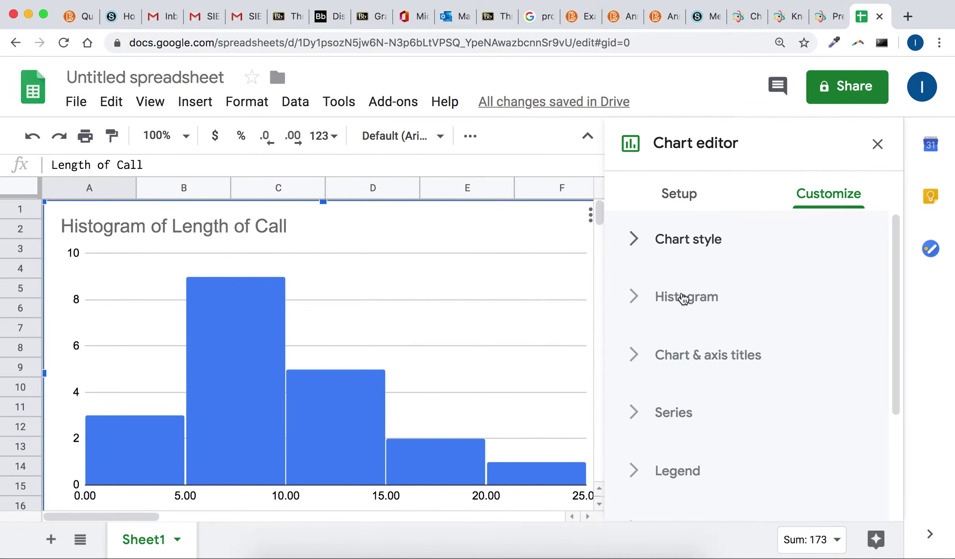
click(684, 297)
click(658, 407)
text(4)
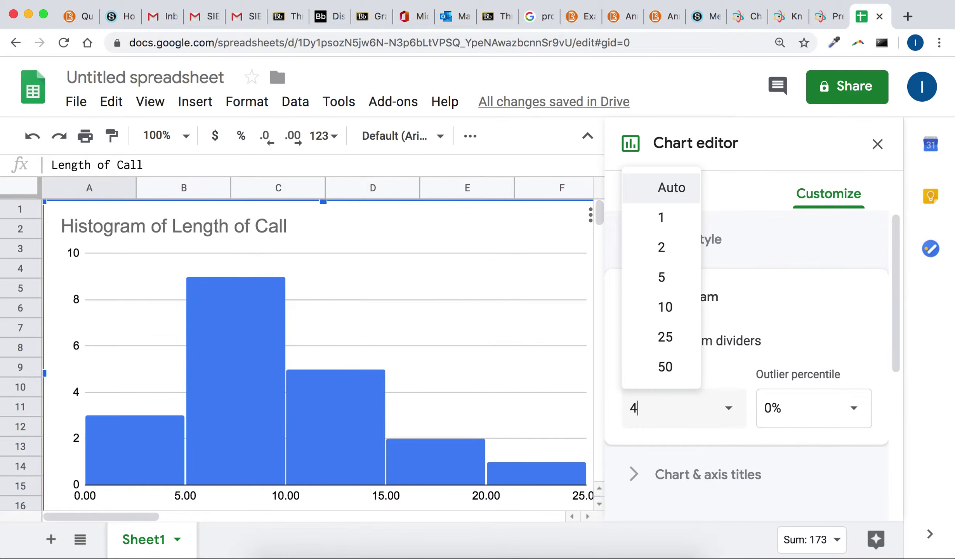
key(Return)
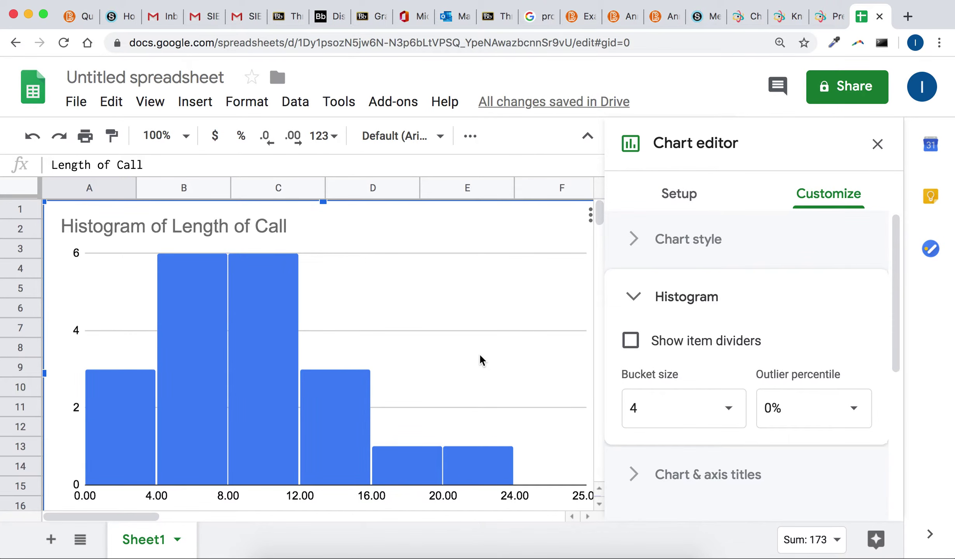
Compare the shape of the histogram in the spreadsheet with the Knewton question's bin instructions and its four skewness answer choices.
click(826, 24)
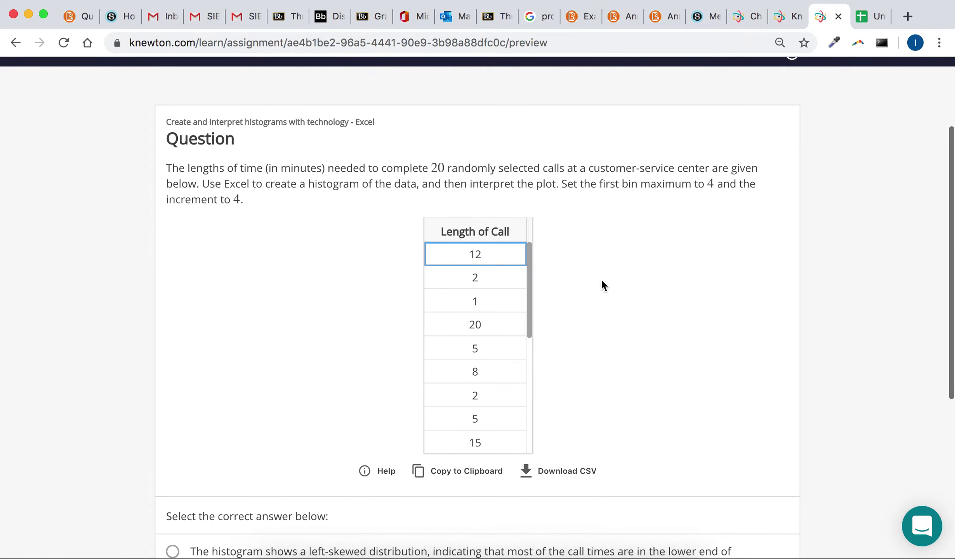
click(856, 16)
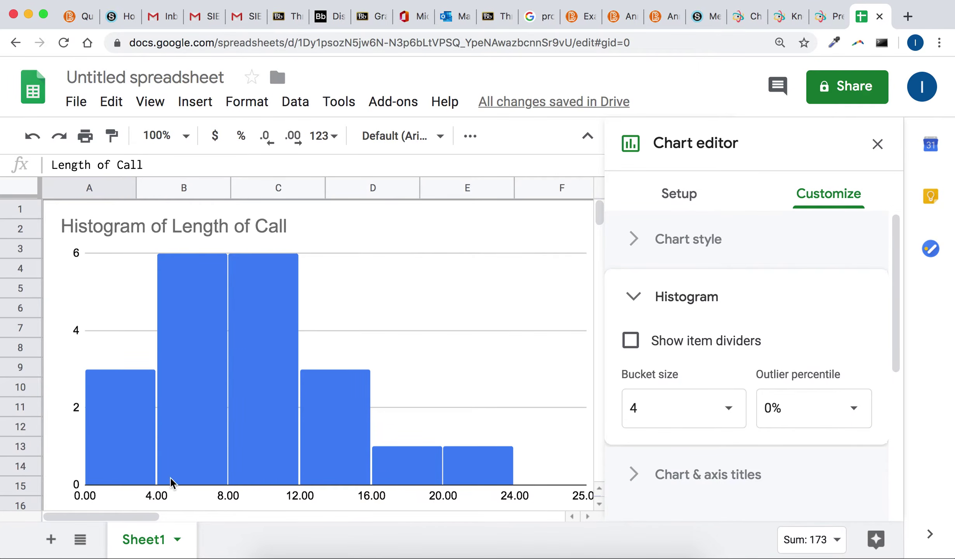
click(823, 24)
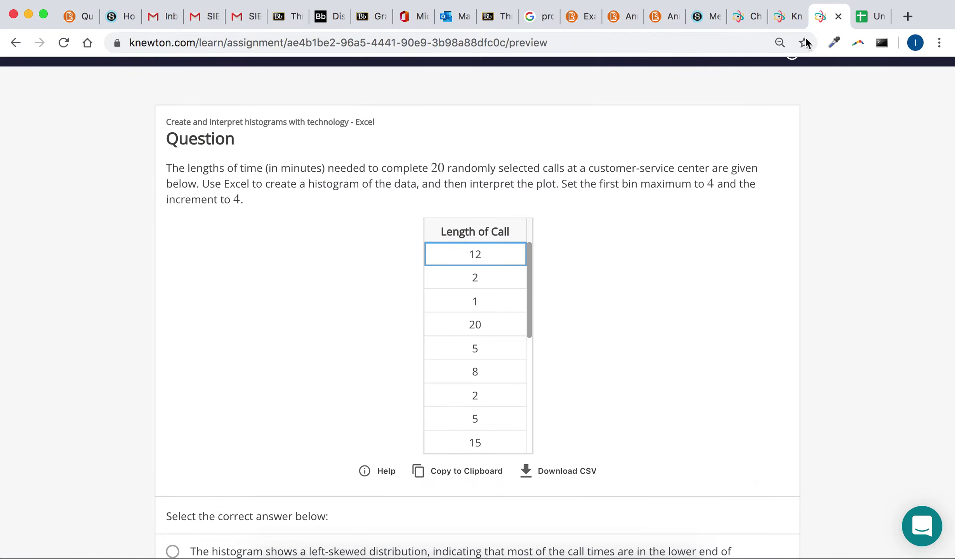
scroll(550, 279, down, 10)
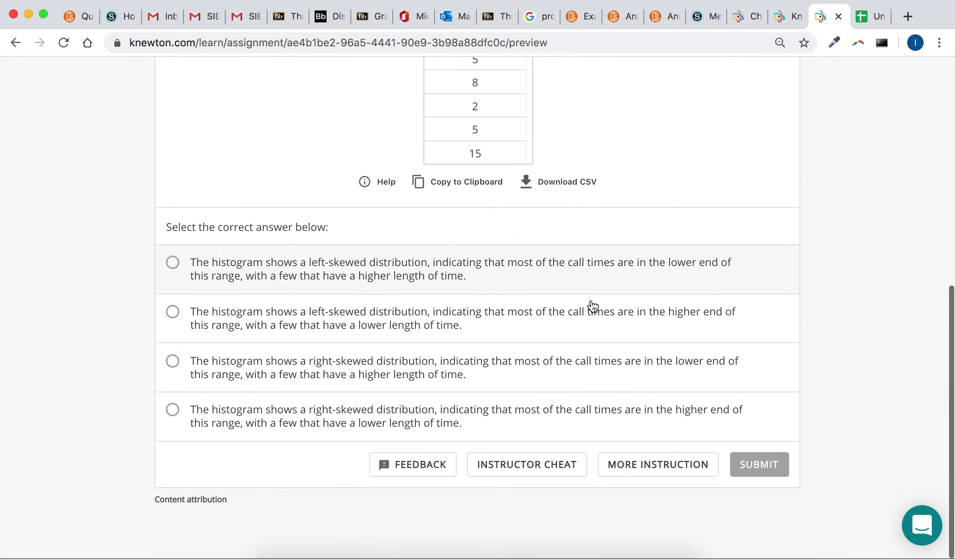
click(863, 21)
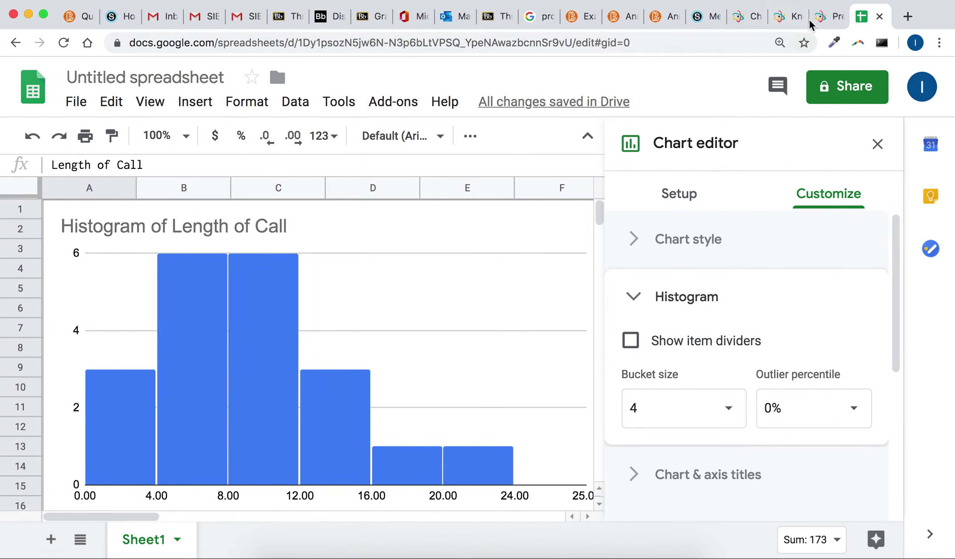
click(824, 17)
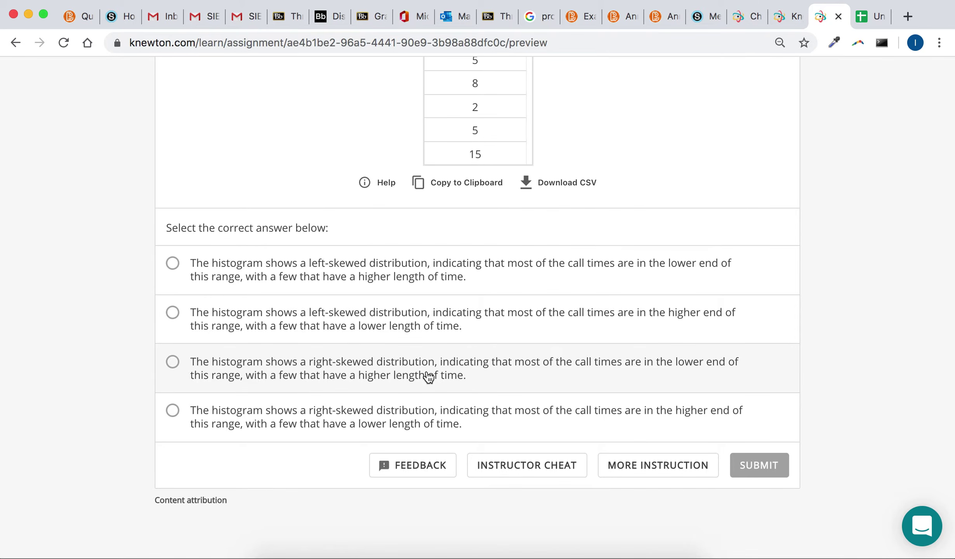
scroll(452, 365, up, 7)
scroll(452, 365, up, 2)
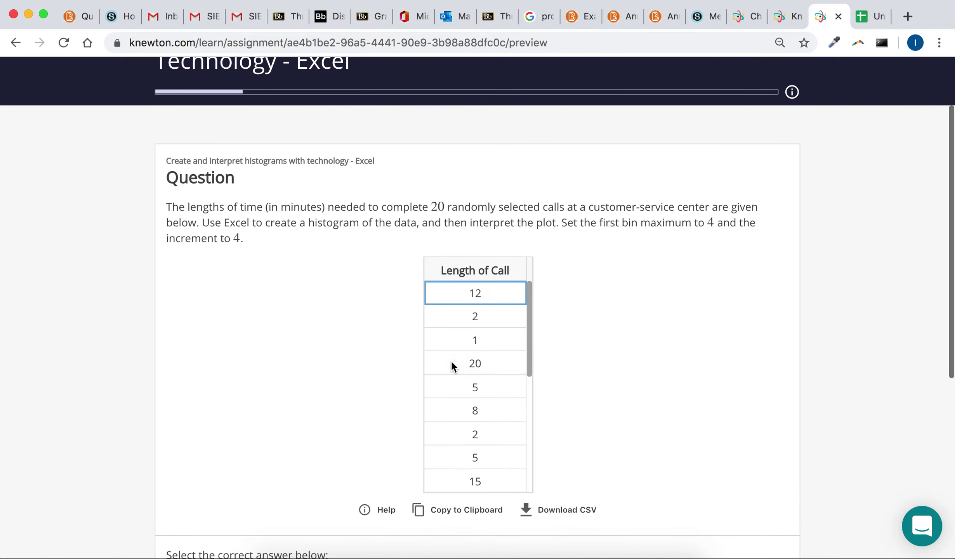
scroll(364, 348, down, 1)
scroll(364, 347, down, 8)
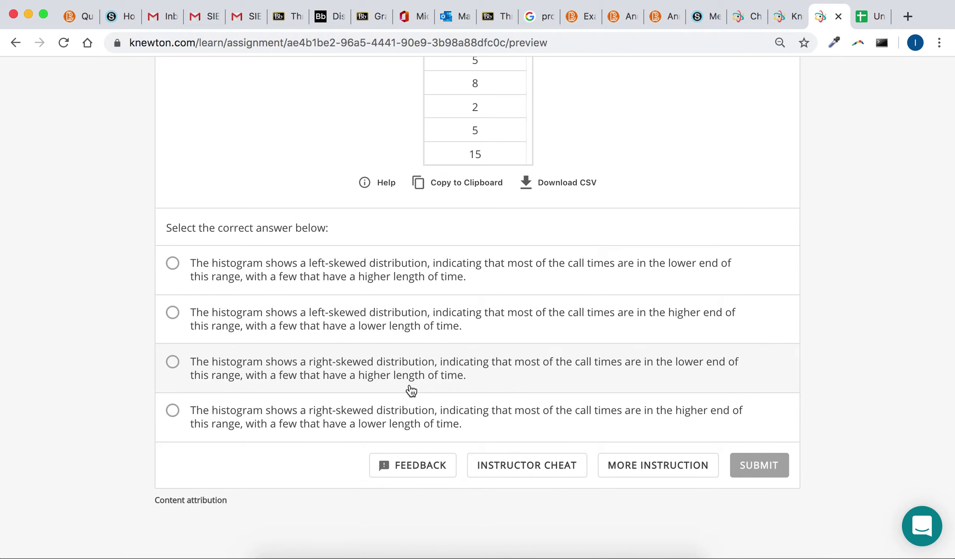
click(866, 24)
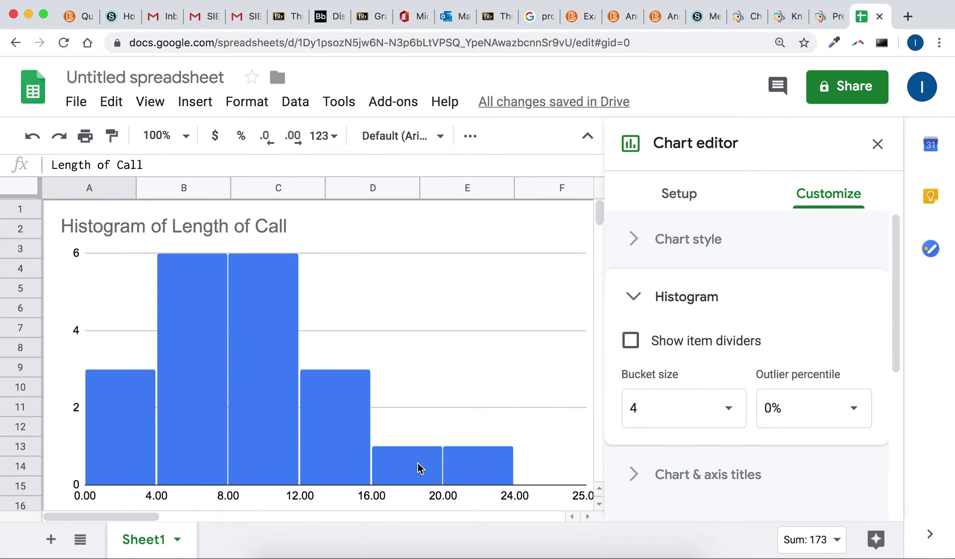
click(825, 16)
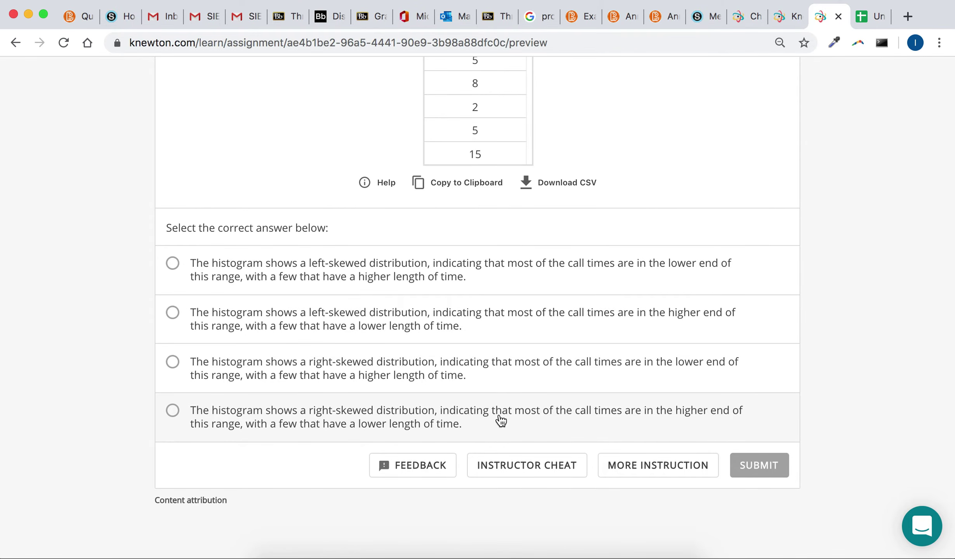
Submit the answer describing a right-skewed distribution with most call times in the lower end, and continue to the following question.
click(523, 387)
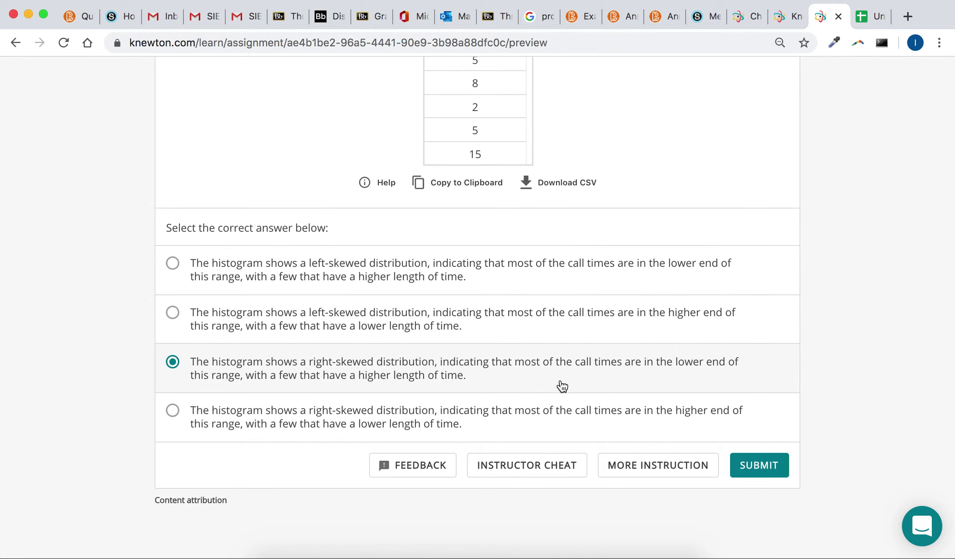
click(756, 458)
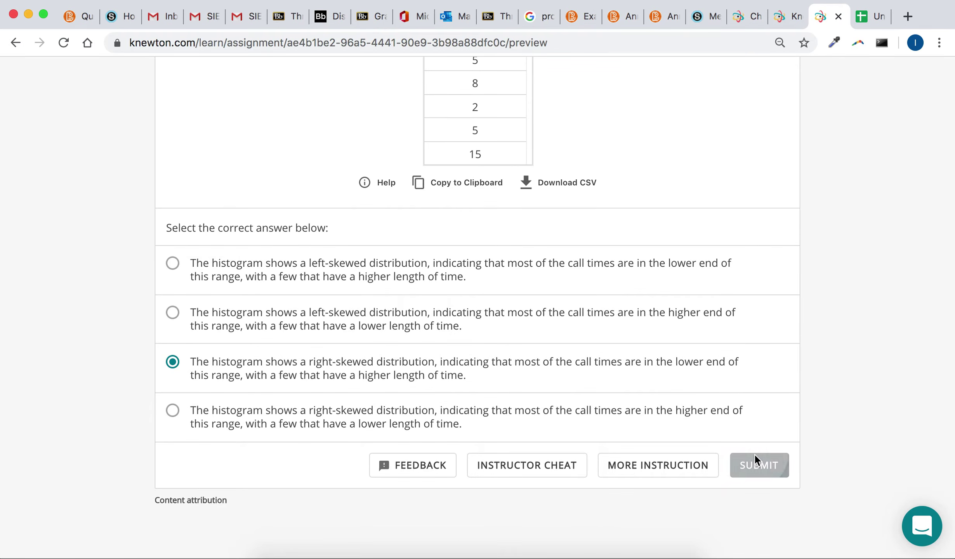
scroll(754, 453, down, 10)
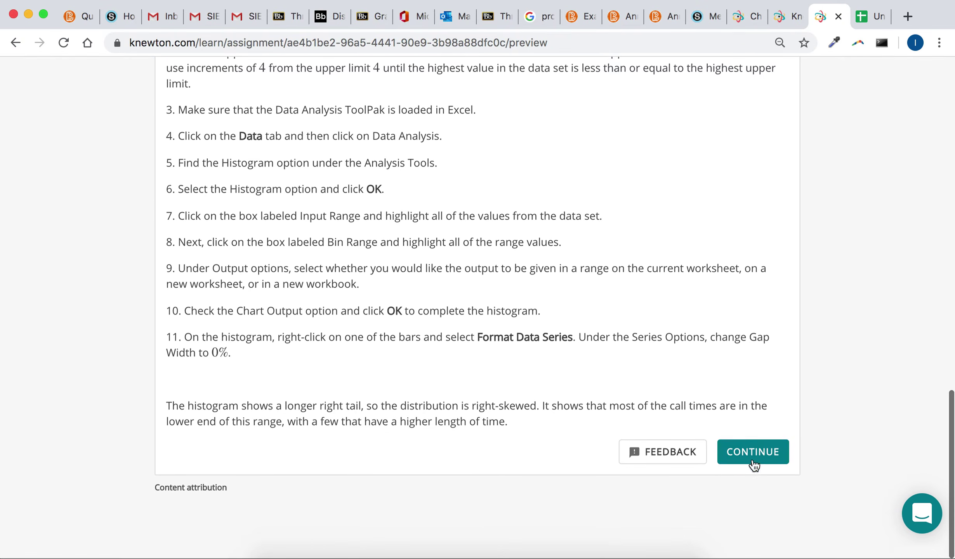
click(753, 457)
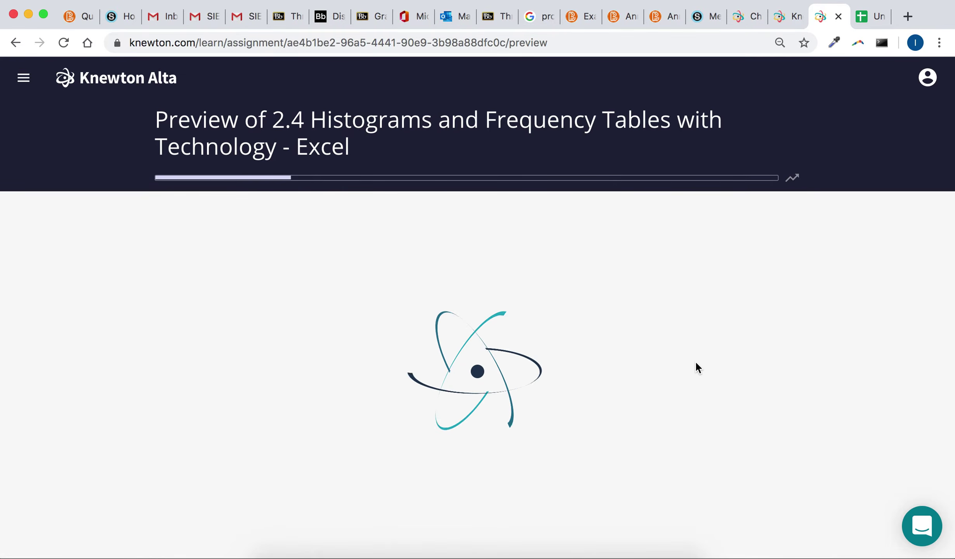
Switch back to the spreadsheet, delete the histogram and clear the Length of Call data from column A.
scroll(695, 360, down, 1)
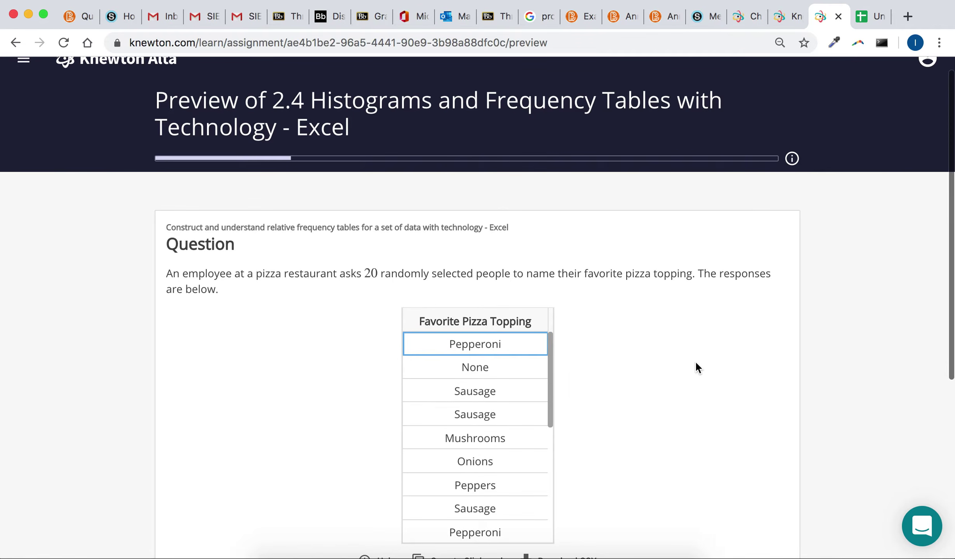
scroll(696, 362, down, 3)
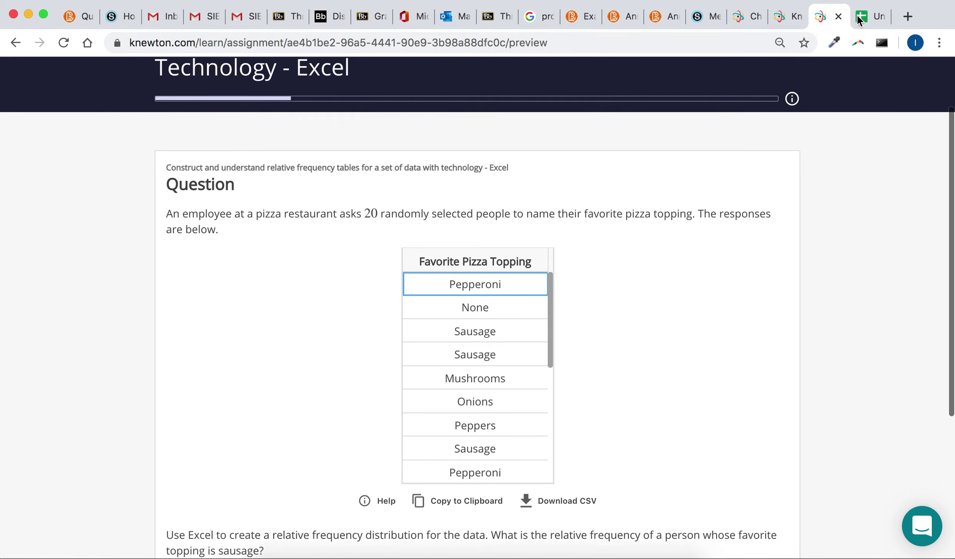
click(859, 17)
click(117, 237)
key(Delete)
right_click(93, 188)
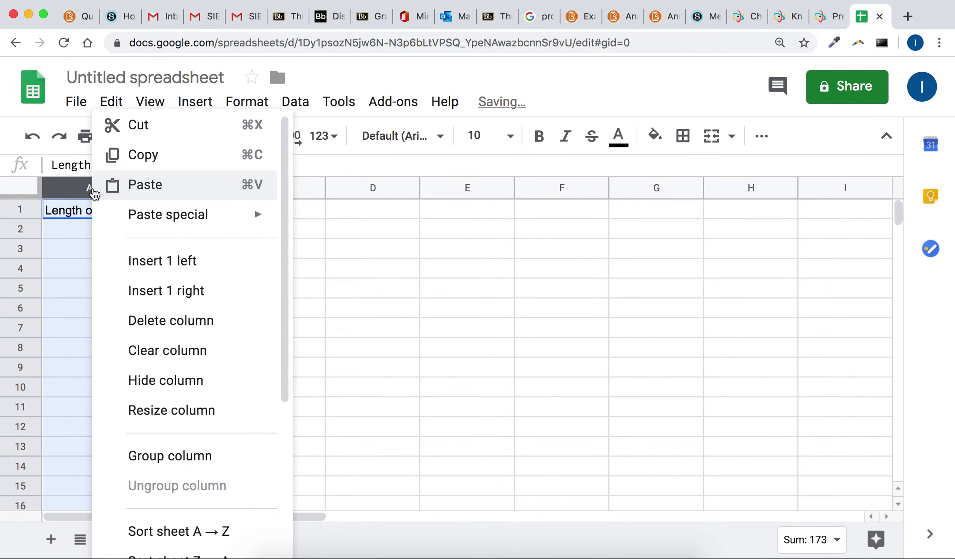
click(75, 185)
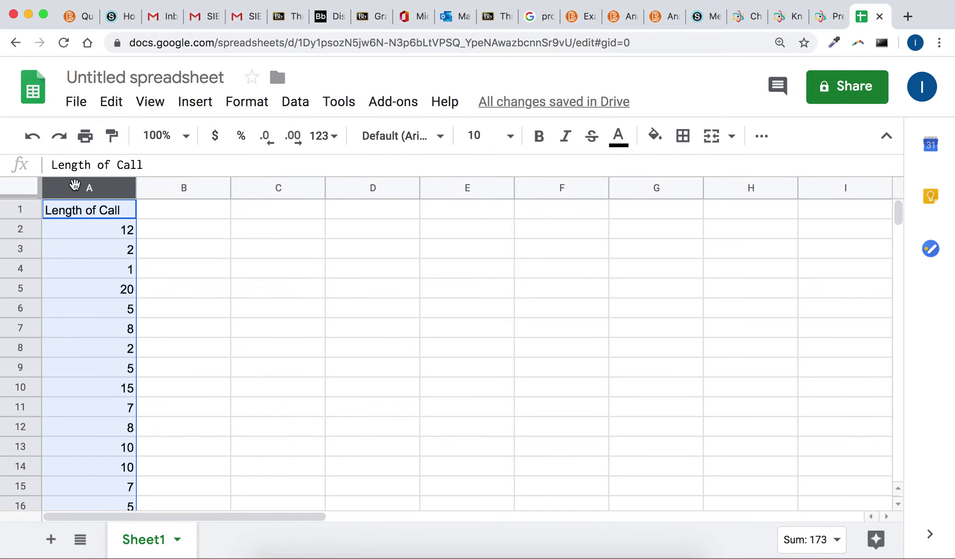
key(Delete)
Copy the Favorite Pizza Topping data from the Knewton question and paste it into the spreadsheet starting at cell A1.
click(831, 15)
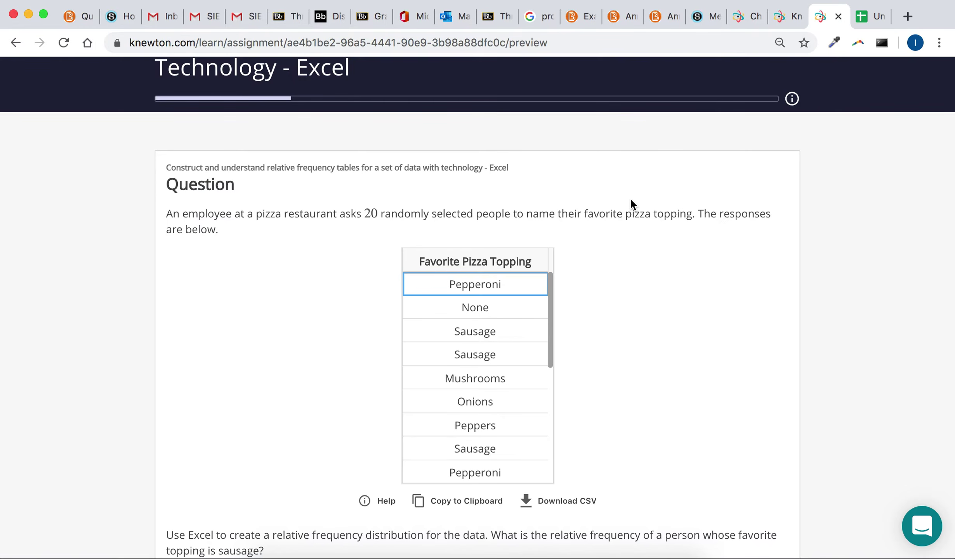
scroll(592, 334, down, 2)
click(486, 416)
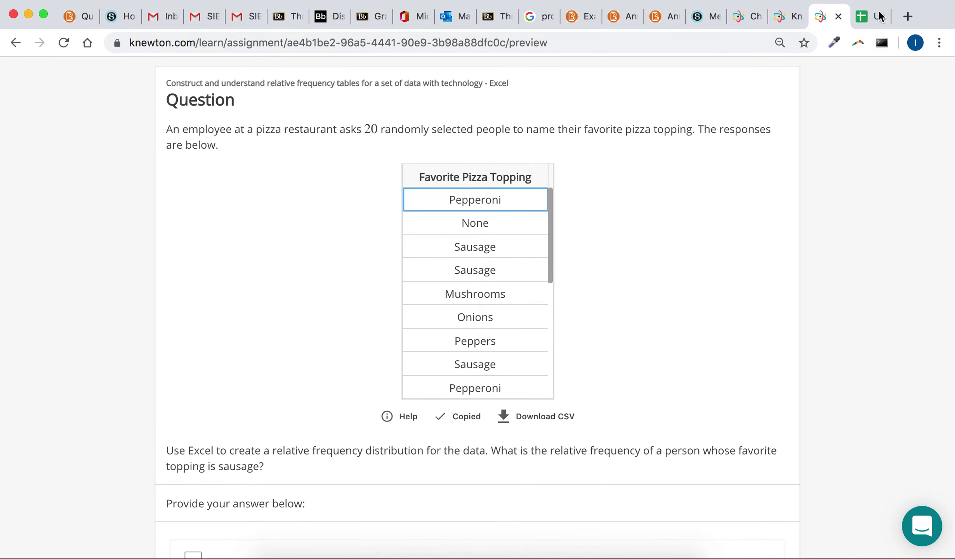
click(865, 10)
click(91, 209)
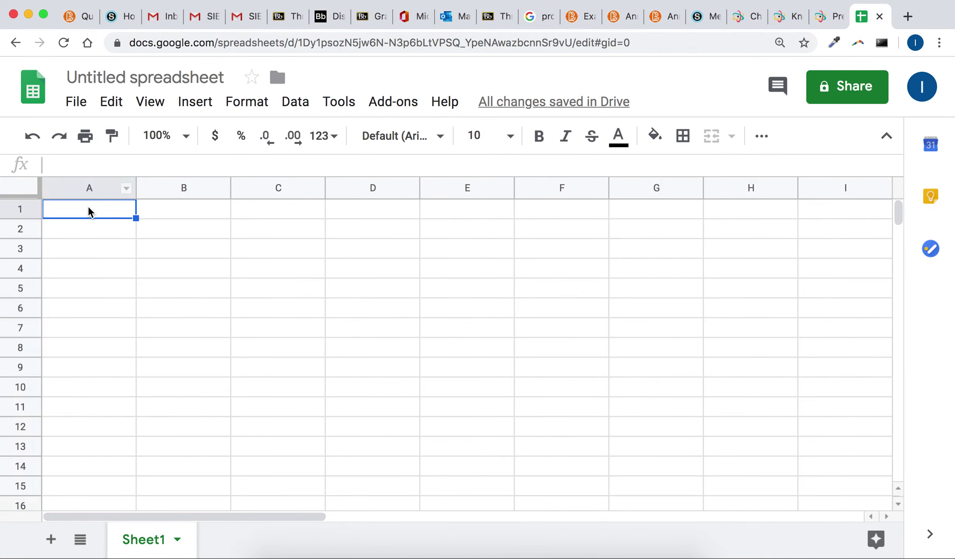
key(ctrl+v)
click(198, 225)
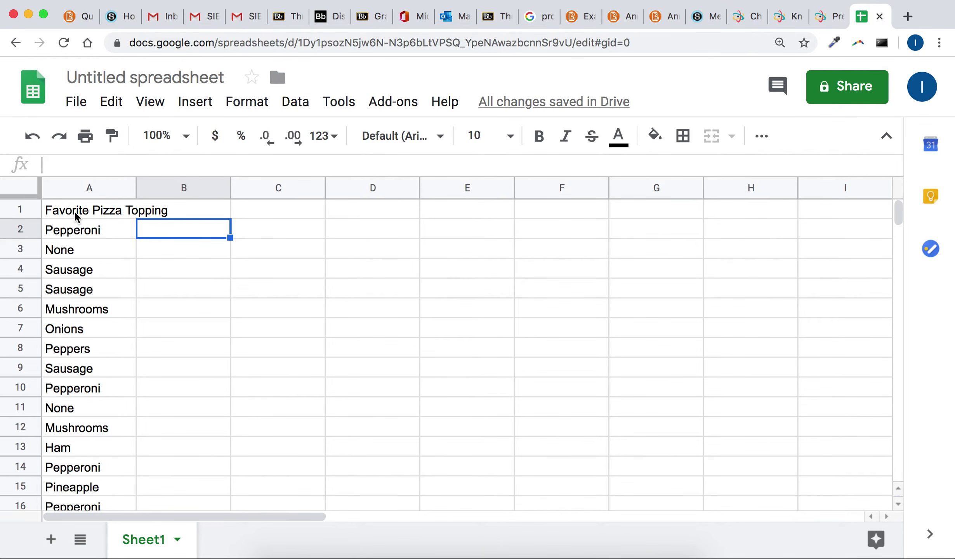
Enter the header "Classes" in cell B1 next to the pizza topping data.
key(Up)
text(Cl)
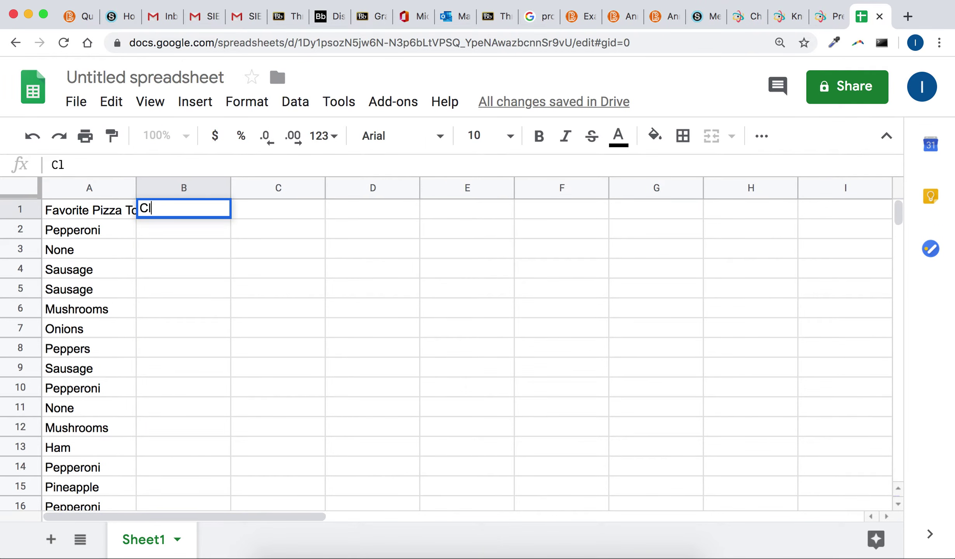
text(asses)
key(Return)
List the distinct toppings starting in B2 with the formula =unique(a2:a21).
text(=)
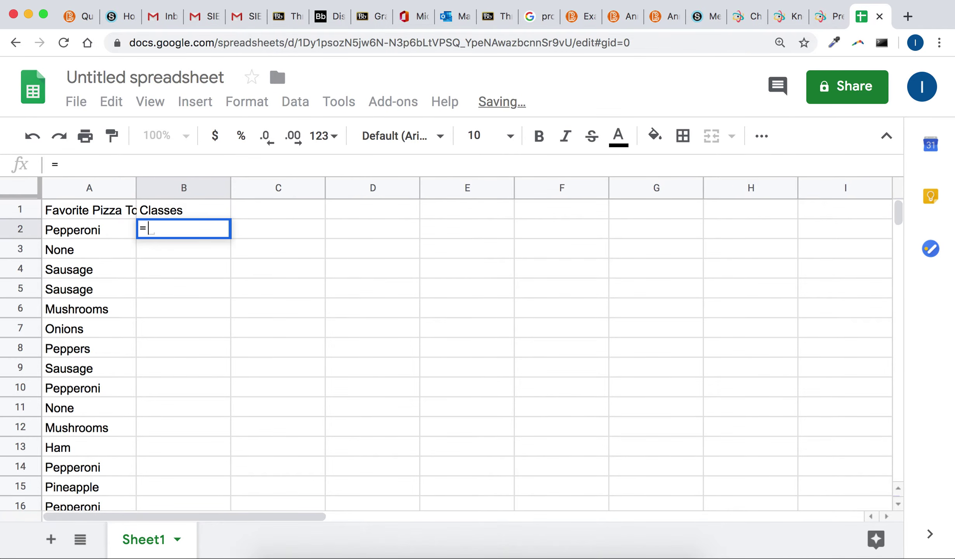
text(unique)
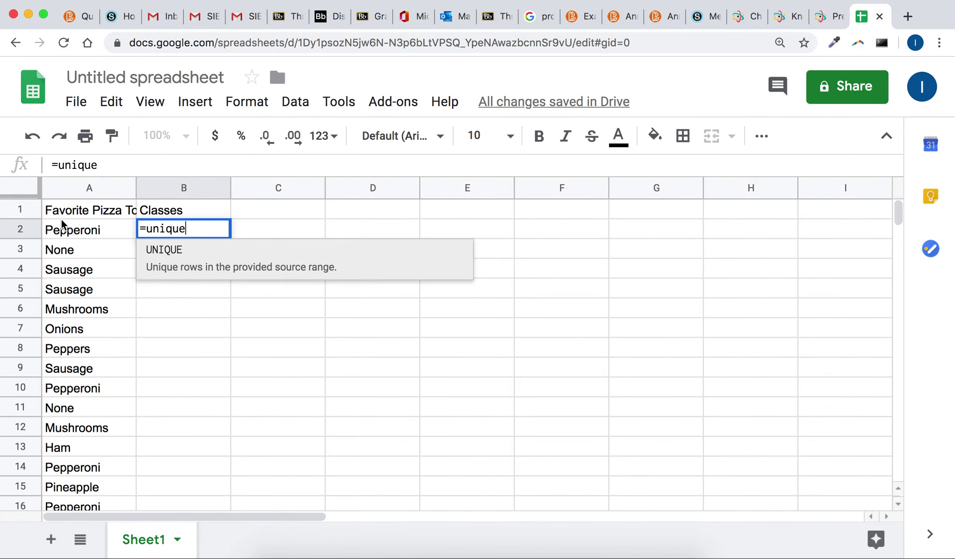
click(62, 230)
drag(62, 230, 91, 257)
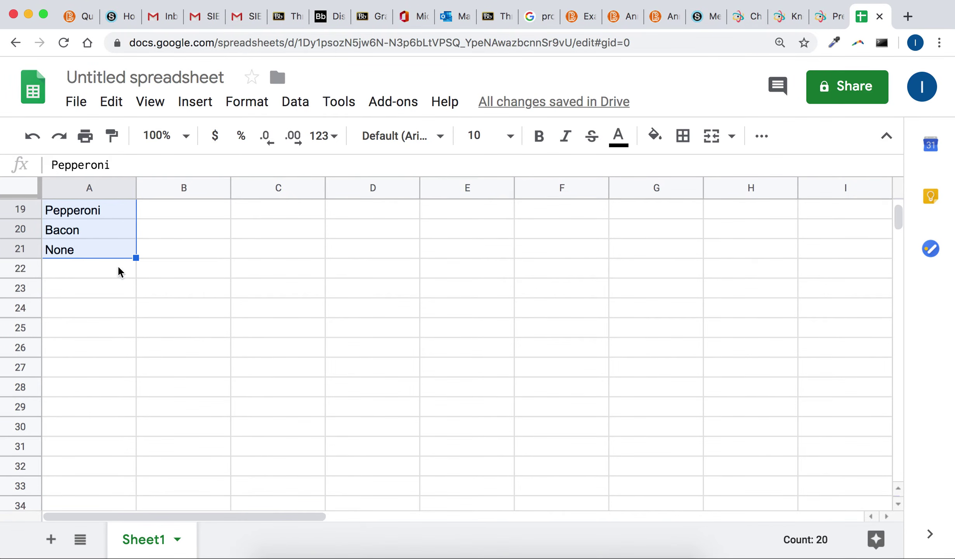
scroll(90, 257, up, 6)
click(198, 229)
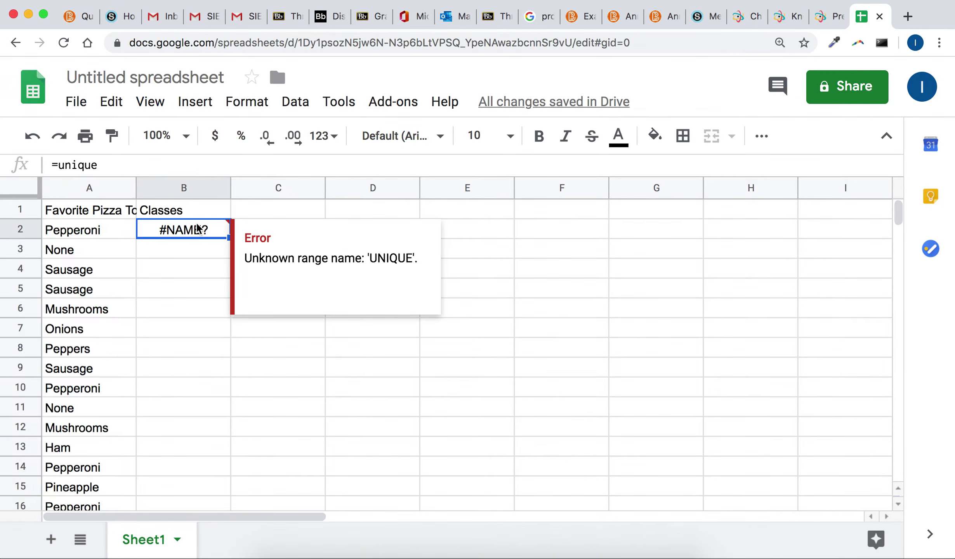
click(107, 165)
text((a2:)
scroll(172, 490, down, 4)
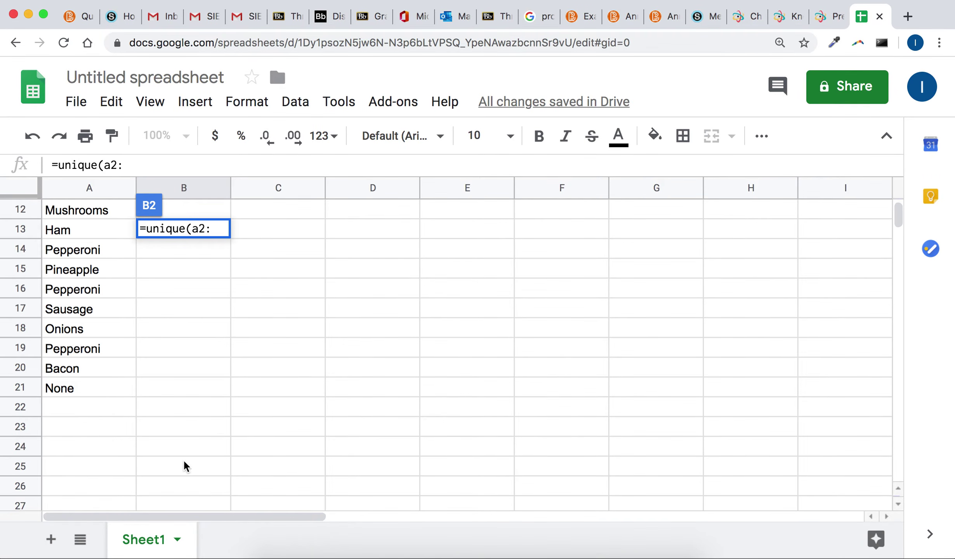
text(a21))
scroll(186, 466, up, 4)
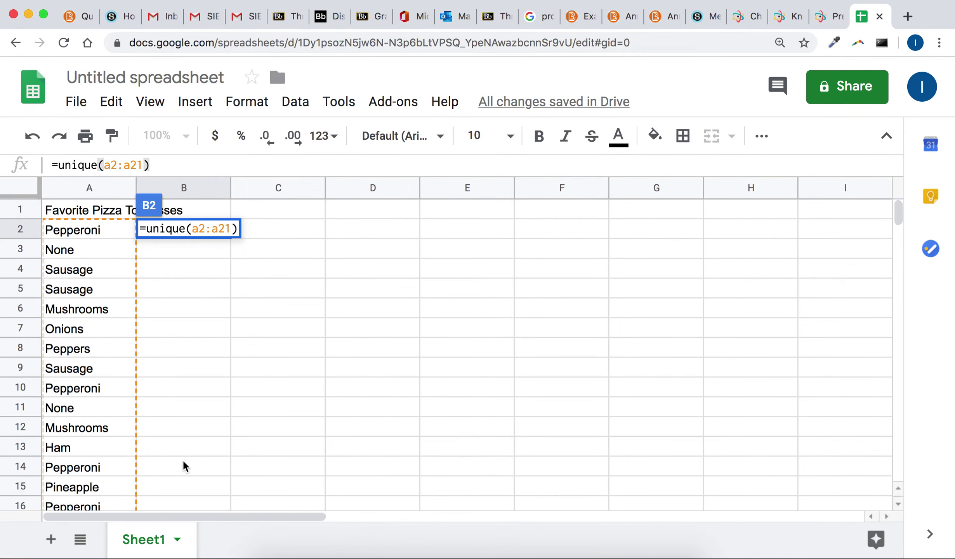
key(Return)
Enter the header "frequency" in cell C1.
click(278, 216)
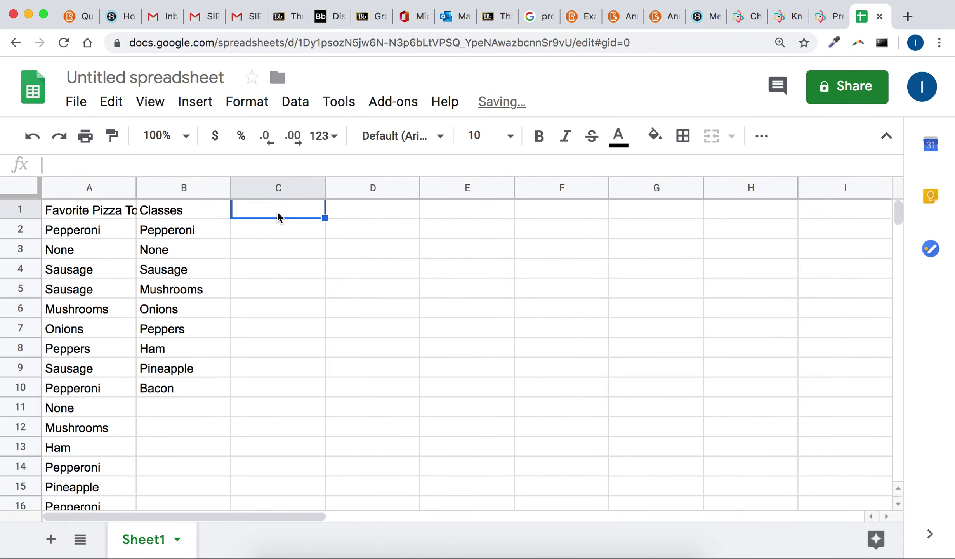
text(frequency)
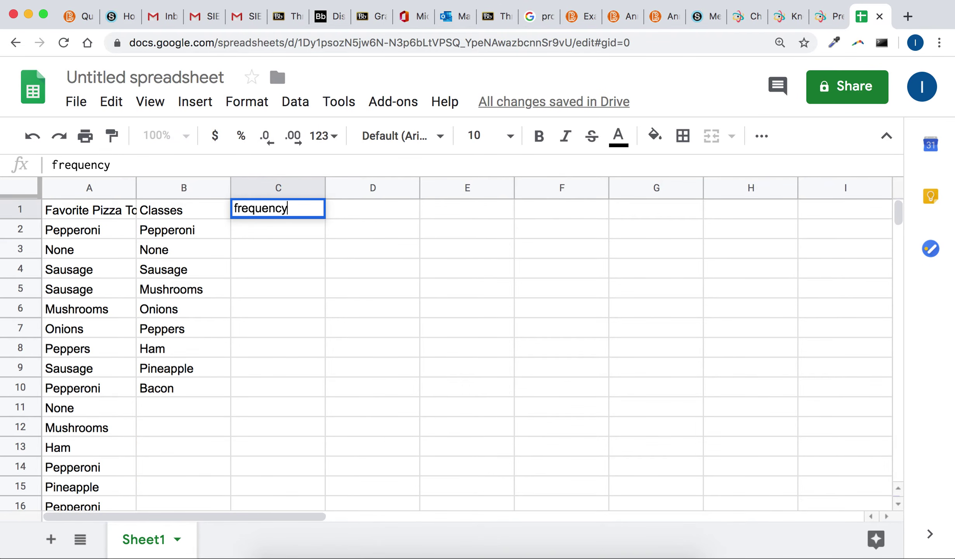
key(Return)
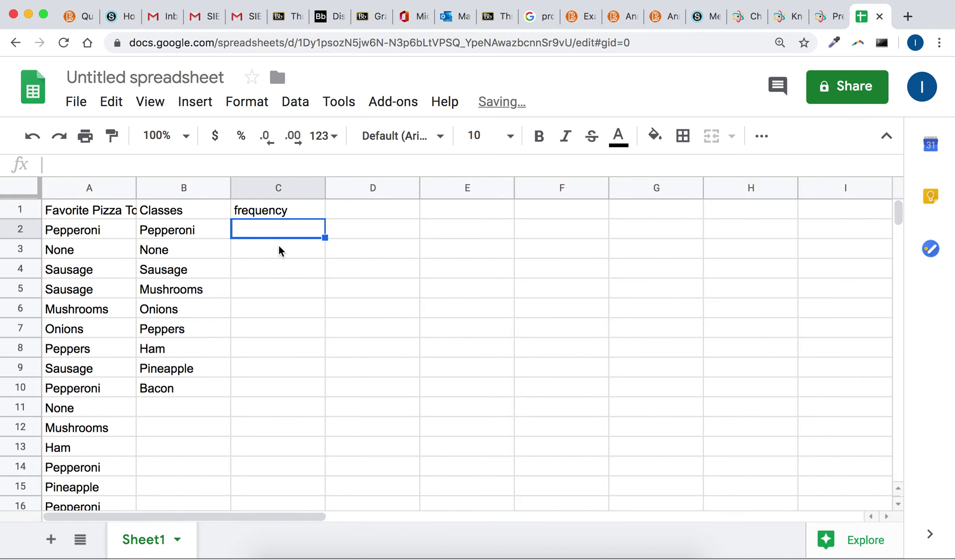
Count the first class in C2 with =countif(a2:a21, B2) and fill the formula down to C10.
text(=countif(a2:)
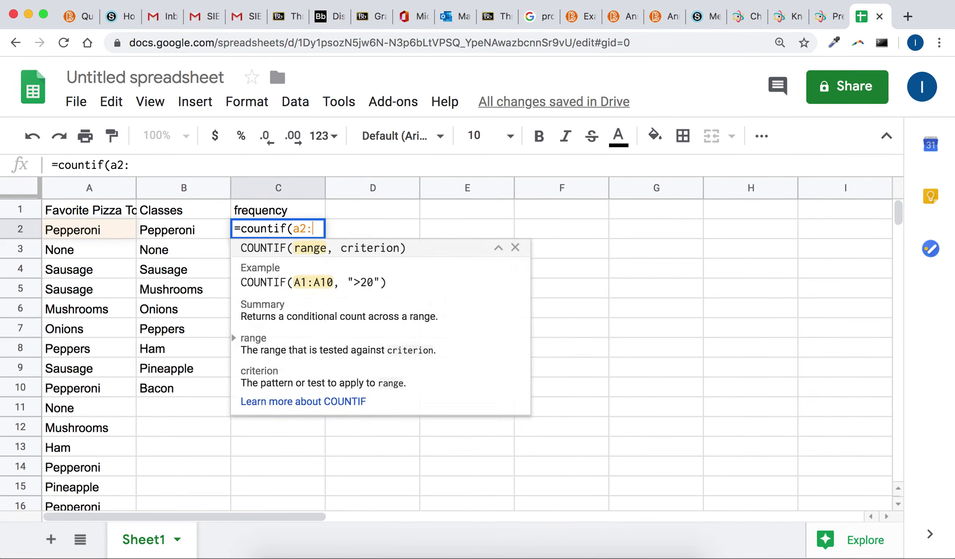
scroll(466, 350, down, 3)
scroll(300, 284, down, 3)
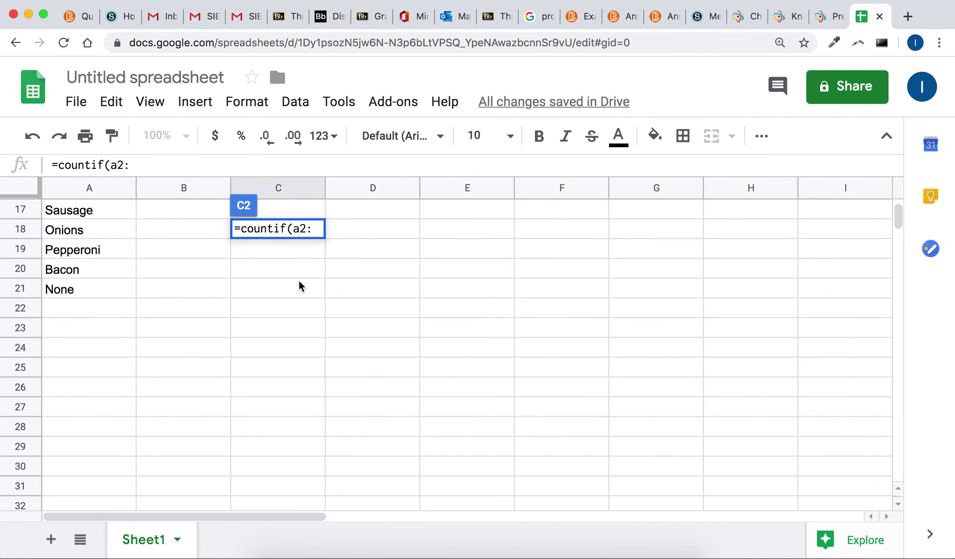
text(a21)
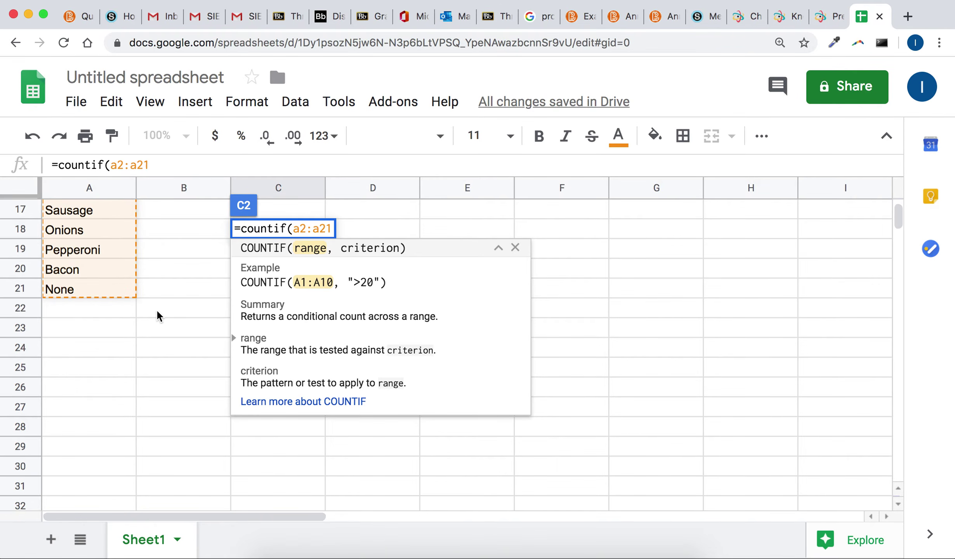
scroll(159, 316, up, 5)
text(, )
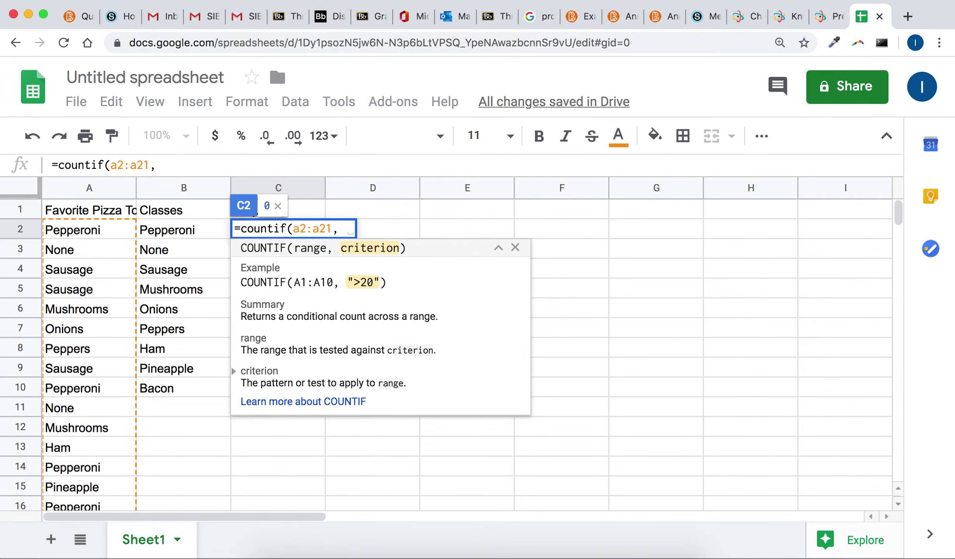
text(B2))
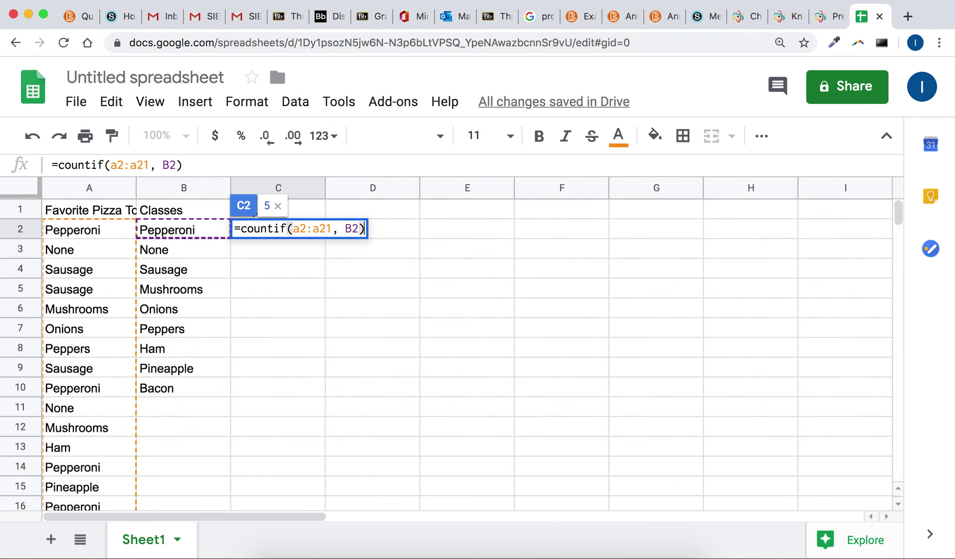
key(Return)
click(296, 229)
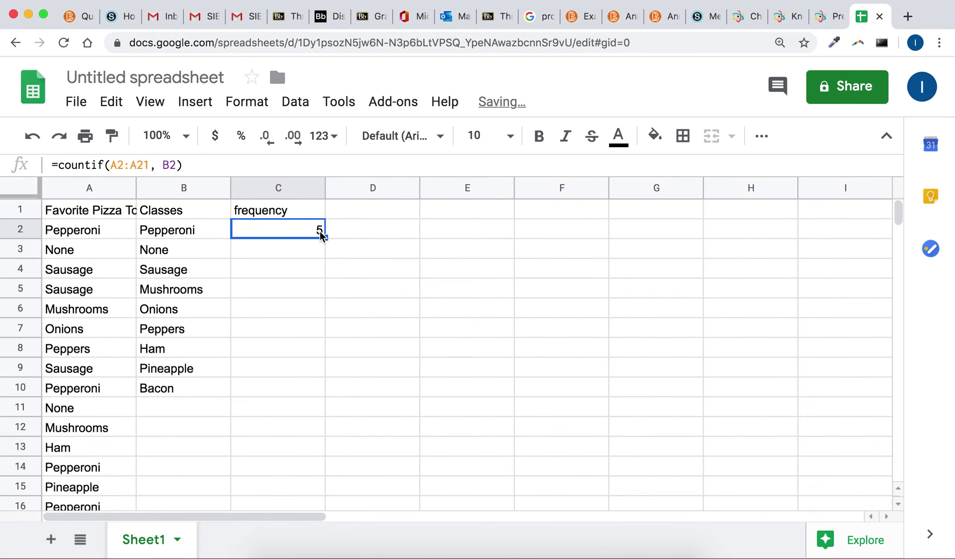
drag(320, 235, 319, 394)
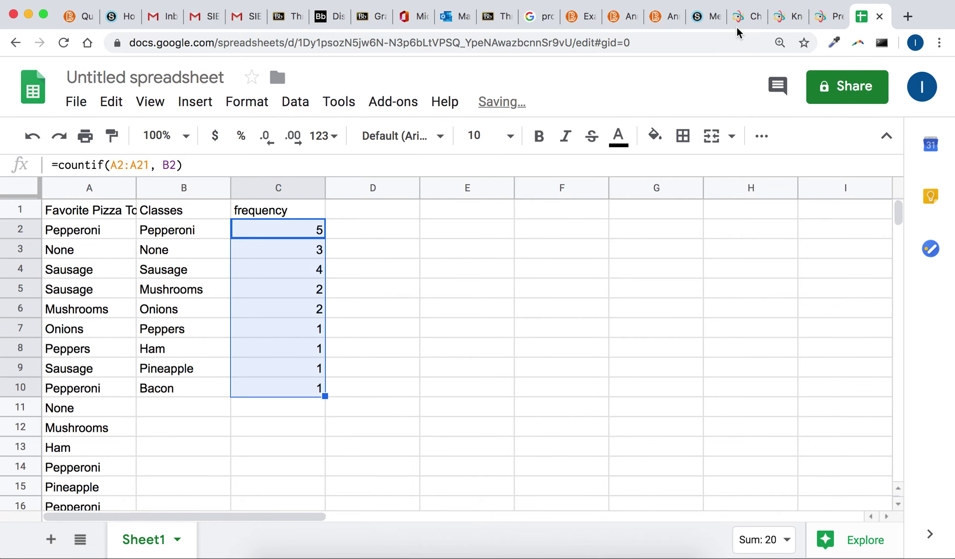
Check on the Knewton page which relative frequency the question asks for, and return to the spreadsheet.
click(824, 18)
scroll(684, 225, down, 4)
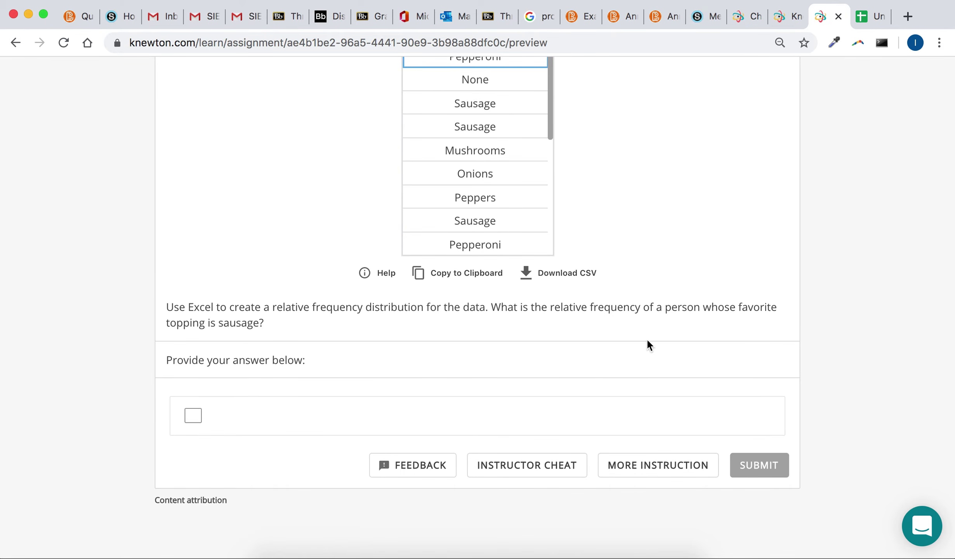
click(872, 18)
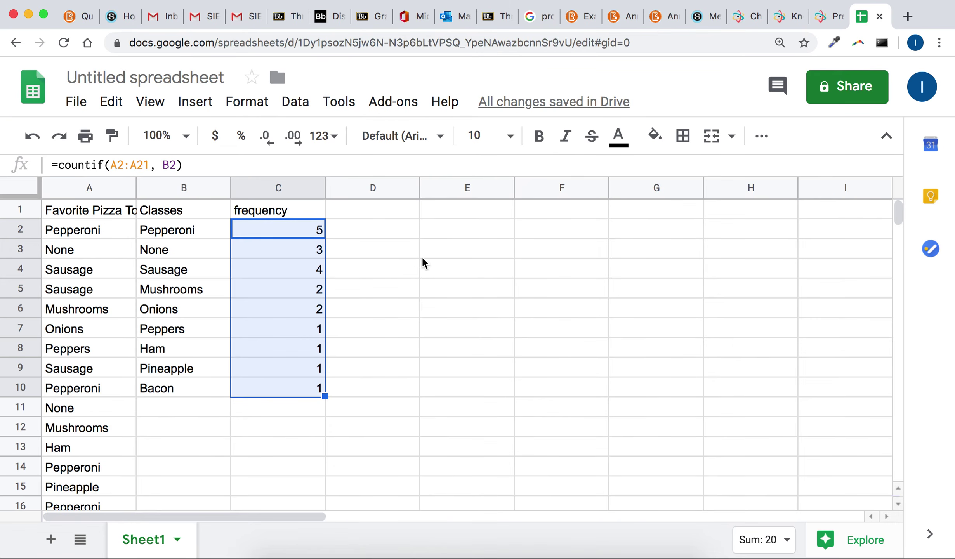
Try to count the topping responses in cell E1 with =count(a2:a21), and clear the cell.
click(362, 224)
click(471, 209)
text(=count(a2:a21))
key(Return)
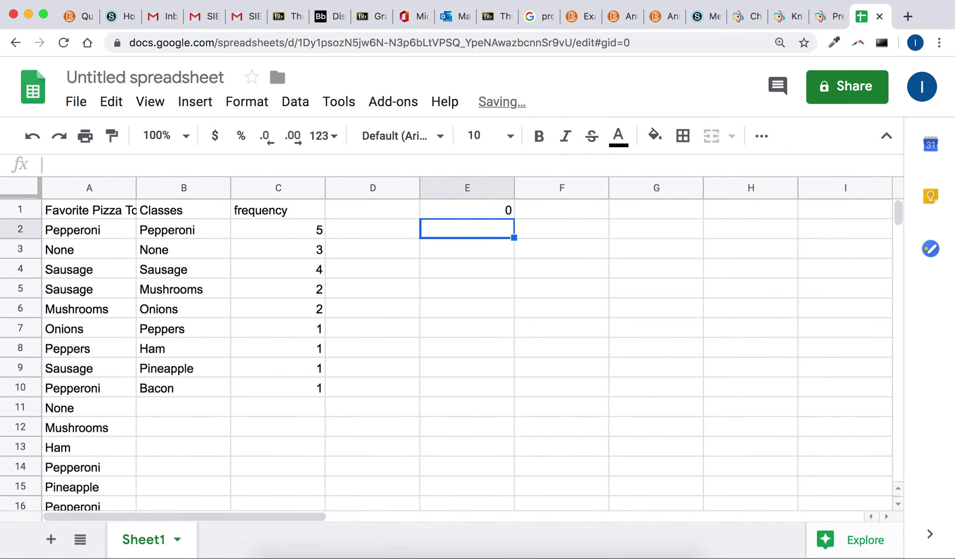
click(483, 217)
key(Delete)
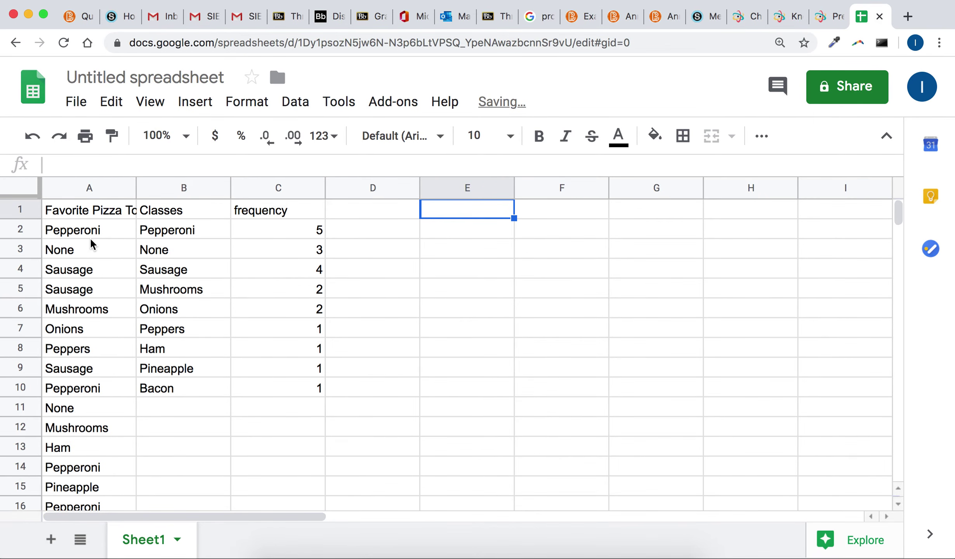
Retry the COUNT formula over A2:A21 in E1, checking its range against the topping rows, and clear the cell.
text(=count(a2:a21)
key(Return)
click(496, 216)
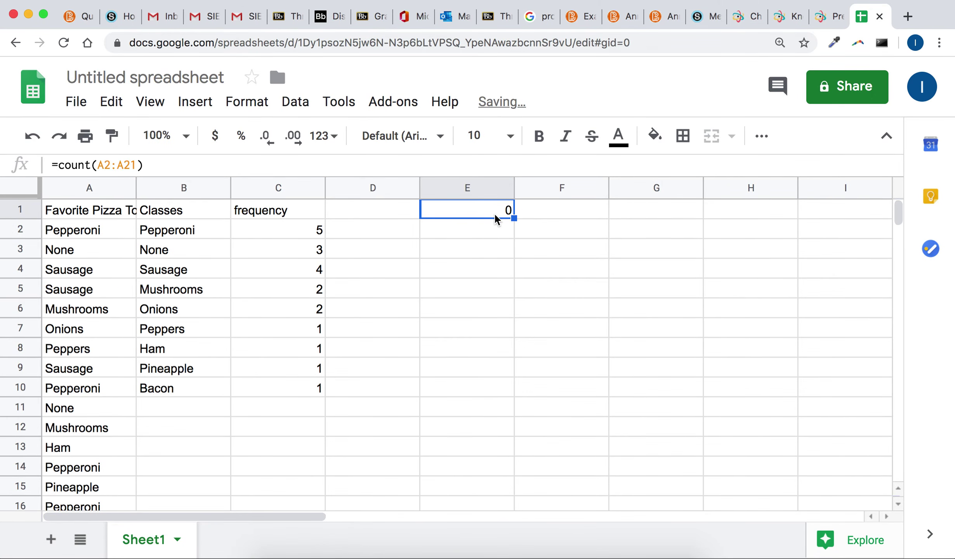
scroll(272, 383, down, 5)
scroll(272, 384, up, 5)
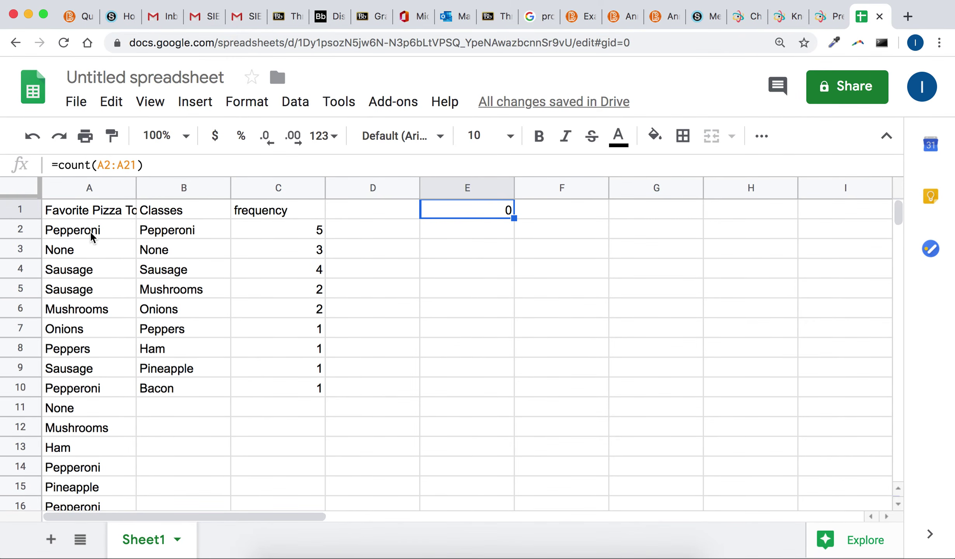
scroll(93, 237, down, 5)
scroll(82, 473, up, 5)
key(Delete)
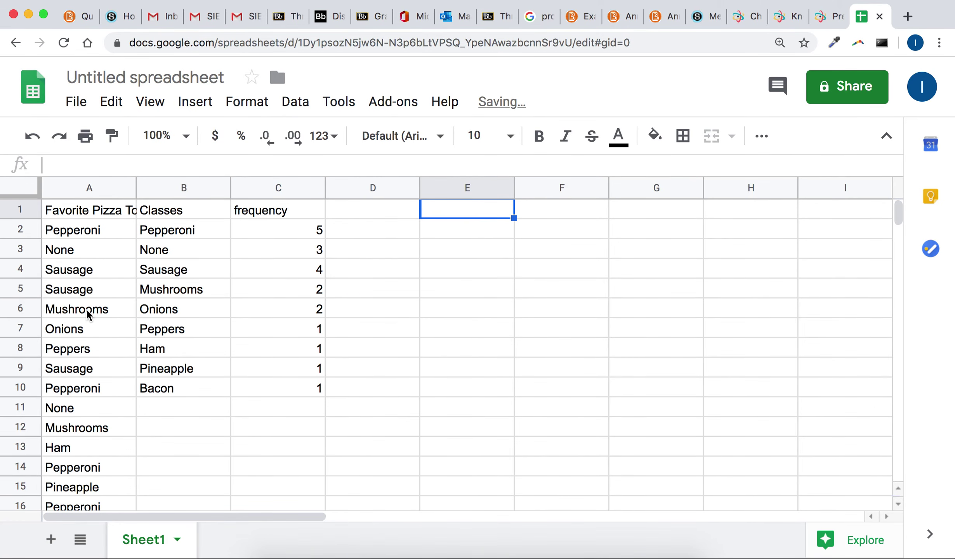
Enter the header "rel freq" in cell D1 beside the frequency column.
scroll(92, 283, down, 2)
scroll(92, 276, up, 2)
click(358, 223)
click(379, 213)
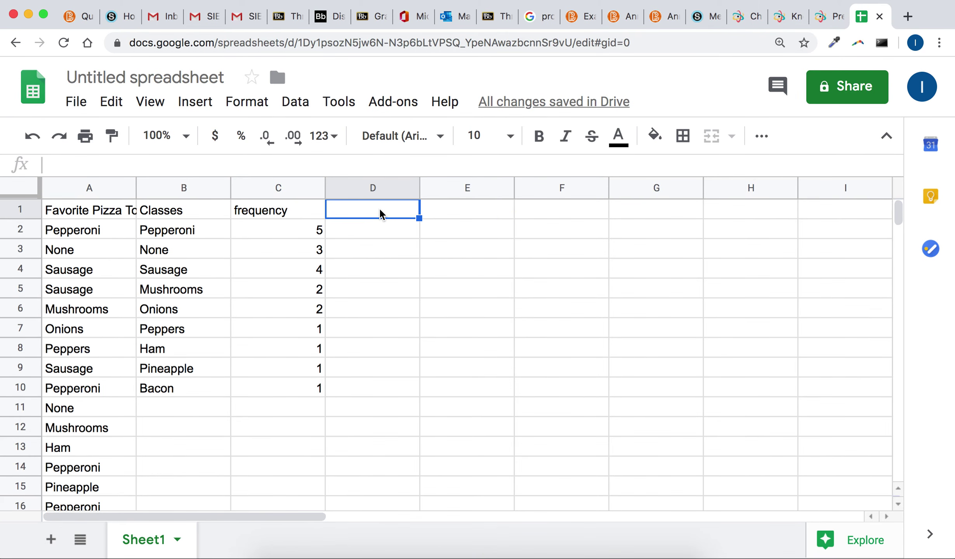
text(rel freq)
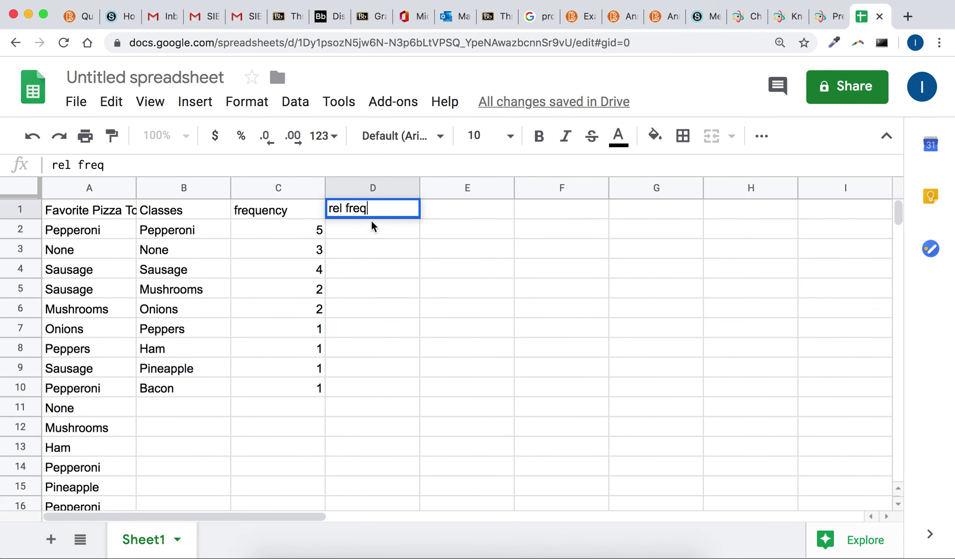
key(Return)
Calculate the relative frequency of the Pepperoni class in D2 with =c2/20.
text(=c)
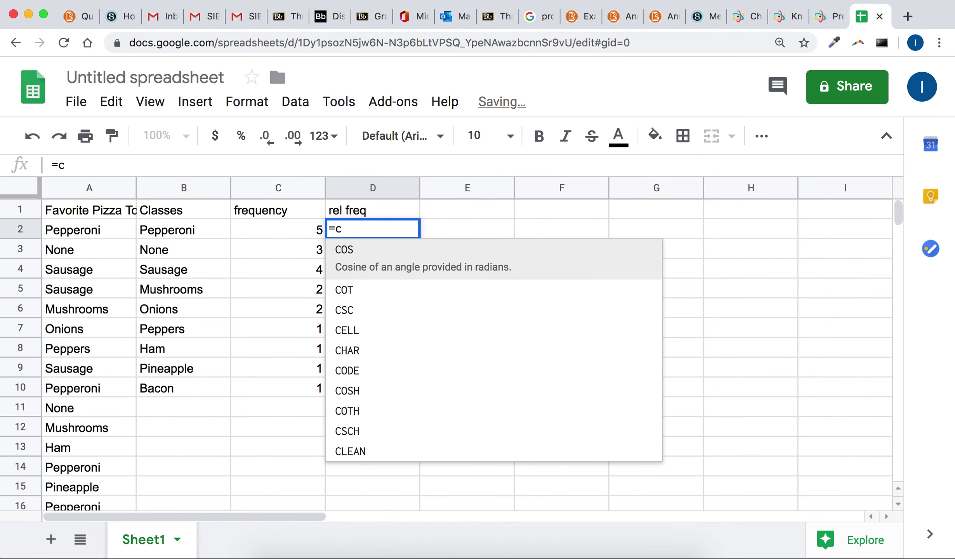
text(5)
key(BackSpace)
text(2)
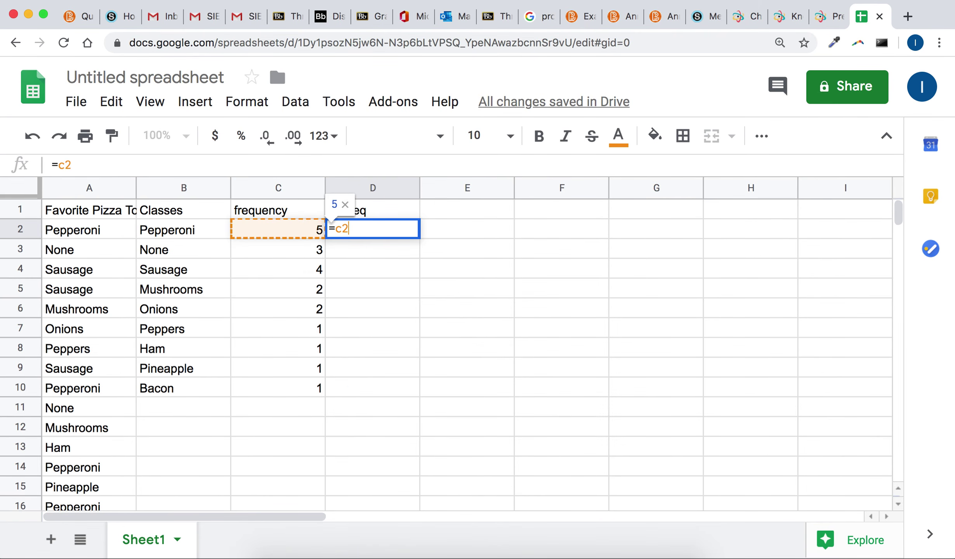
text(/20)
key(Return)
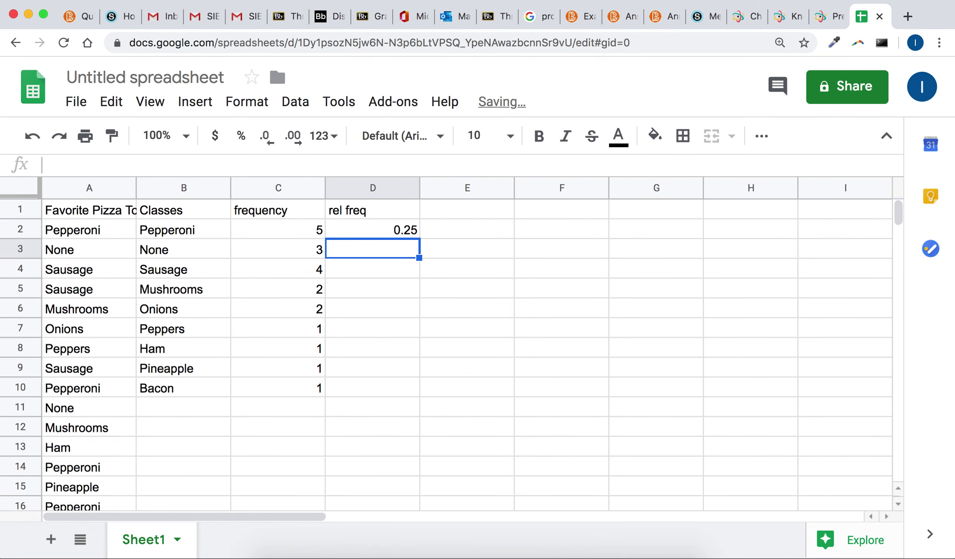
Enter =c3/20 in D3 for the None class and fill the formula down to D10.
text(=c3/20)
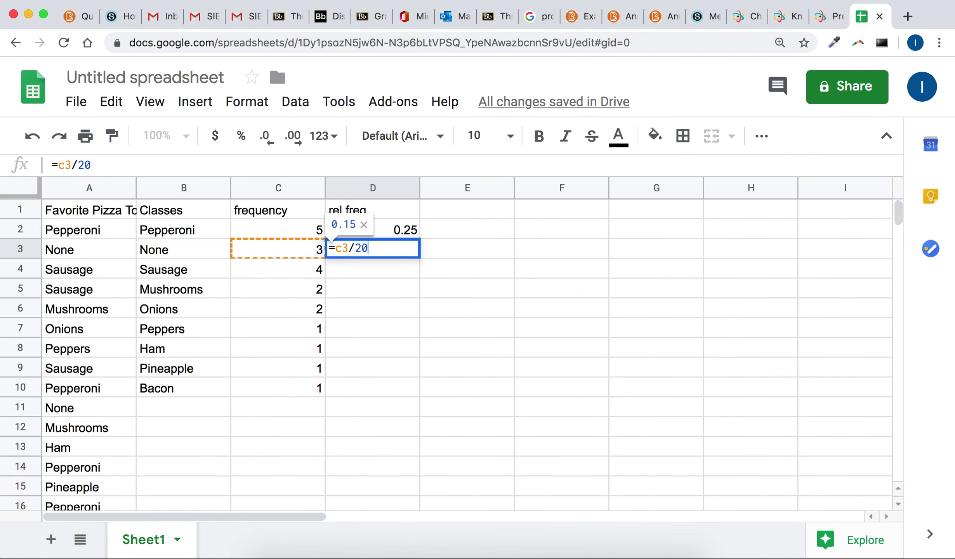
key(Return)
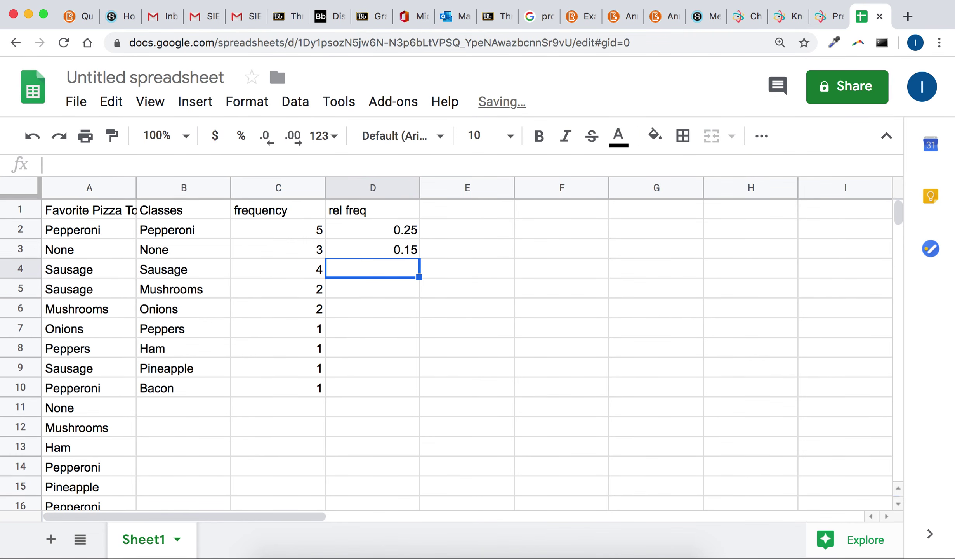
click(410, 247)
drag(419, 258, 417, 394)
Look up the sausage relative frequency that the Knewton question asks for in the spreadsheet, and return to the question.
click(829, 20)
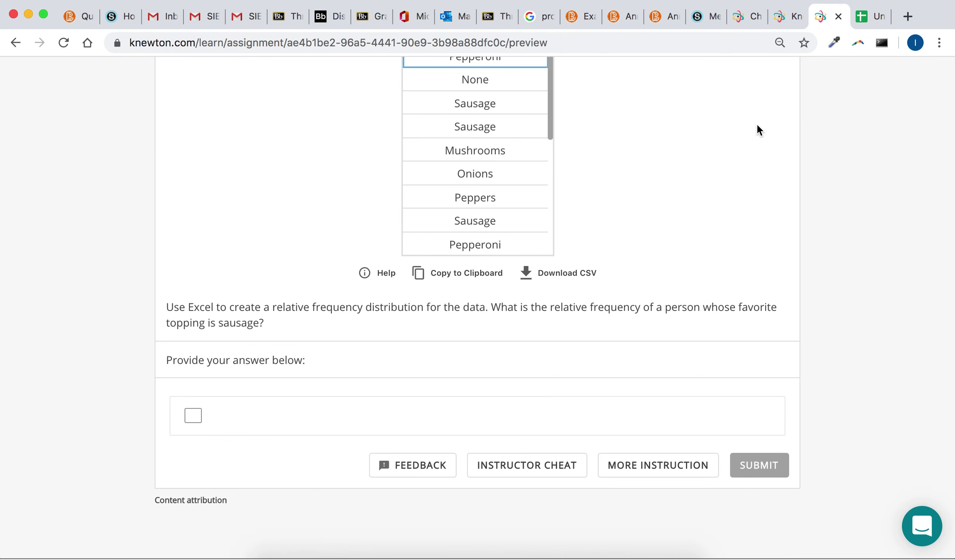
click(862, 21)
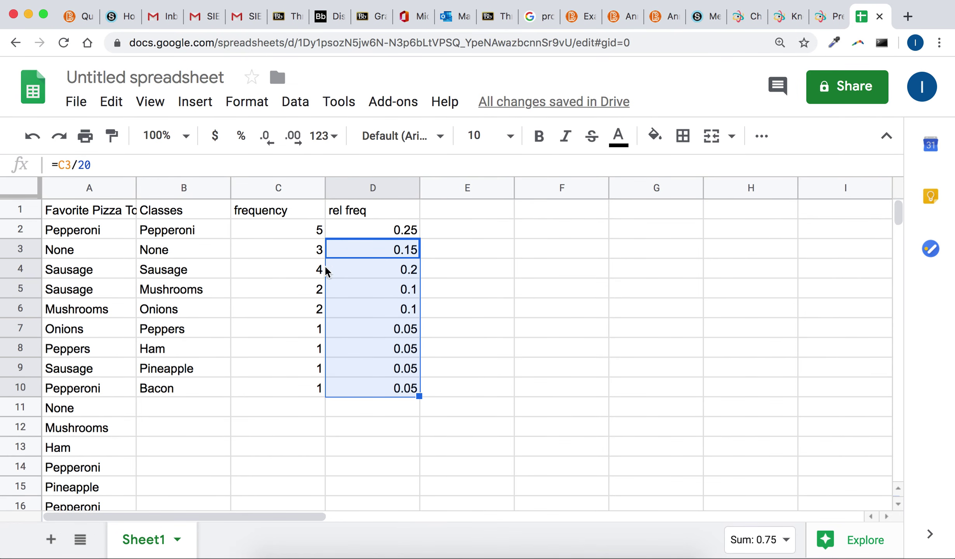
click(807, 22)
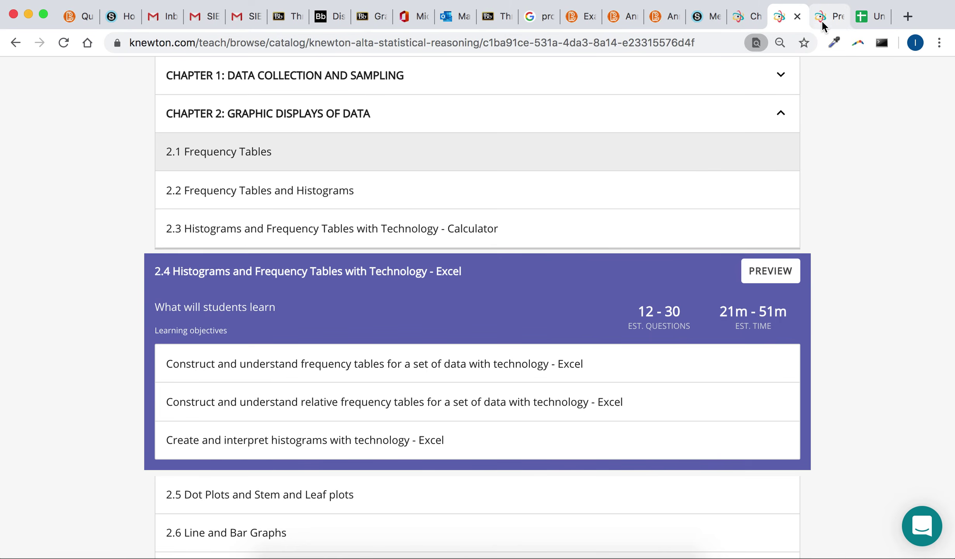
click(822, 20)
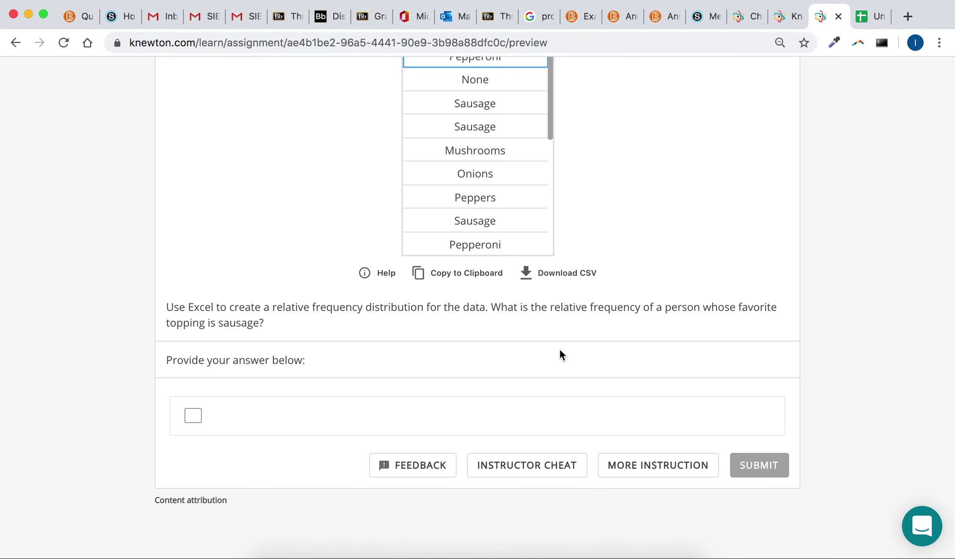
Submit 0.2 as the relative frequency of people whose favorite topping is sausage, and continue to the following question.
click(198, 411)
text(0.2)
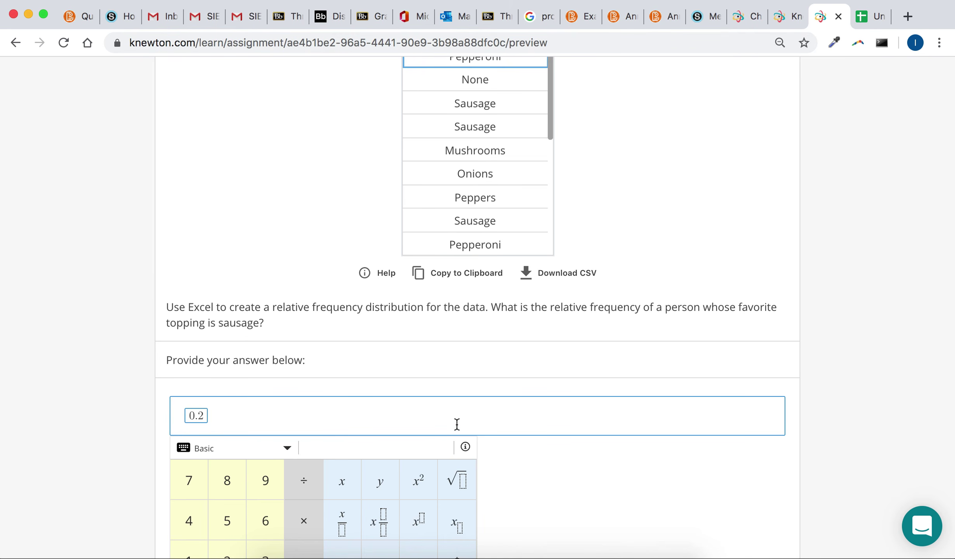
scroll(657, 458, down, 5)
click(749, 464)
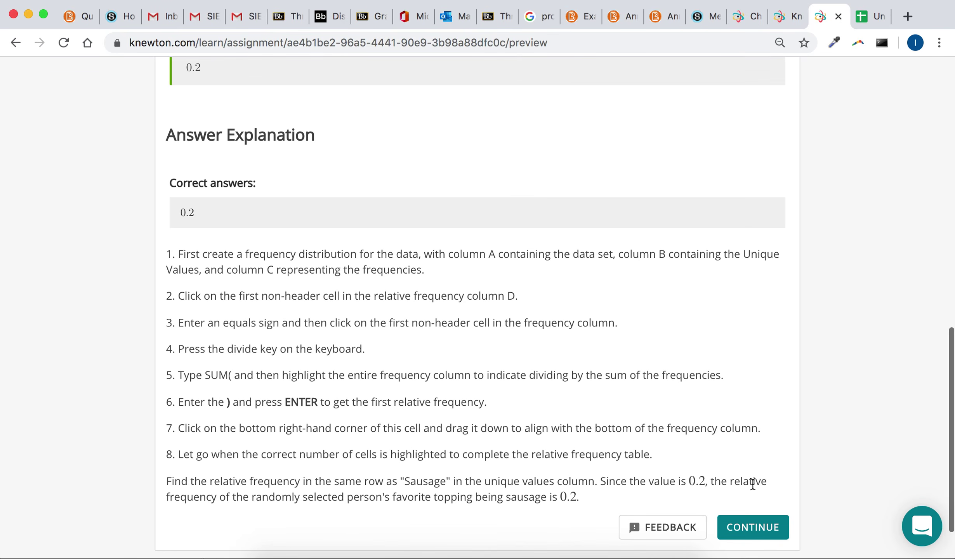
click(755, 532)
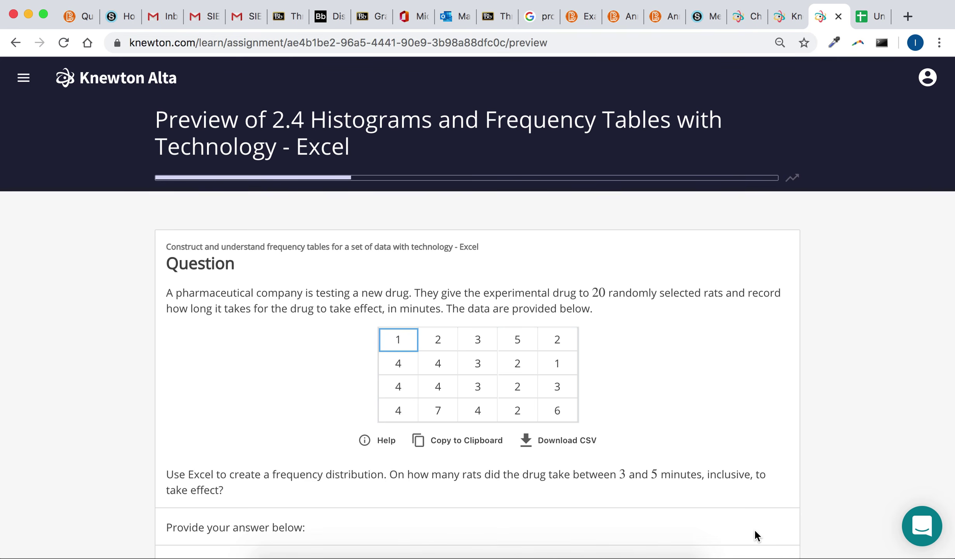
Fill in the rat drug-test frequency question with the instructor cheat, submit the answer, and continue to the following question.
scroll(754, 528, down, 5)
click(556, 464)
click(751, 468)
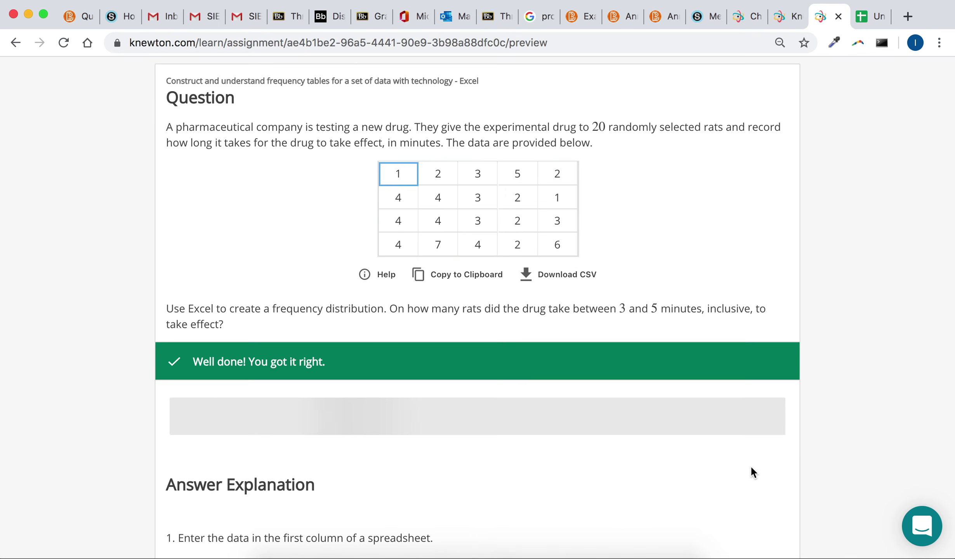
scroll(751, 465, down, 10)
click(749, 499)
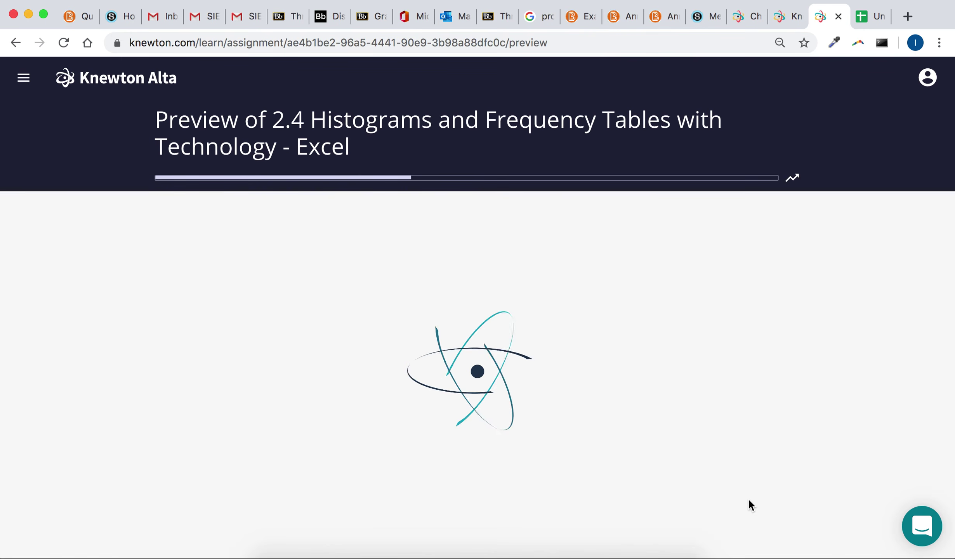
Review the yearly tuition histogram question, answer it with the instructor cheat, submit it, and continue to the following question.
scroll(748, 498, down, 5)
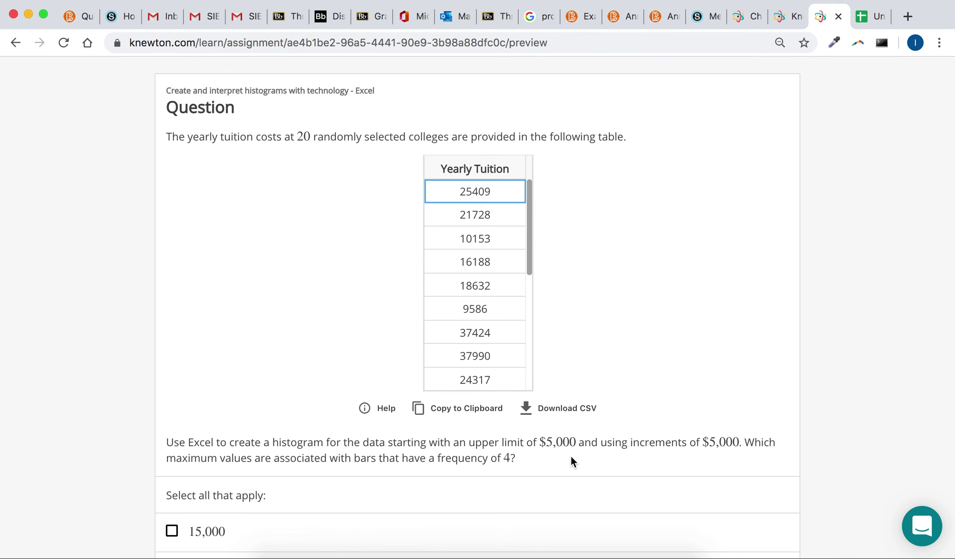
scroll(550, 422, down, 6)
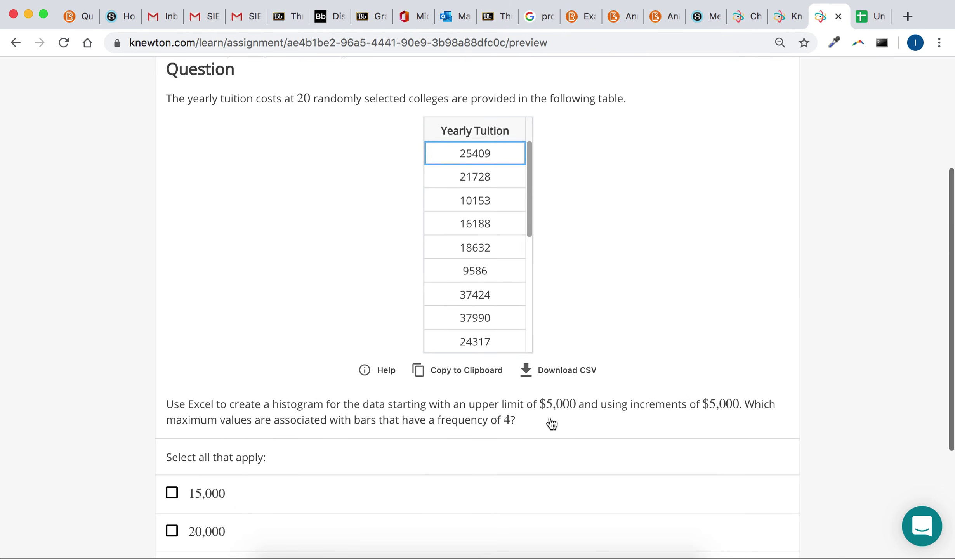
click(480, 468)
click(750, 464)
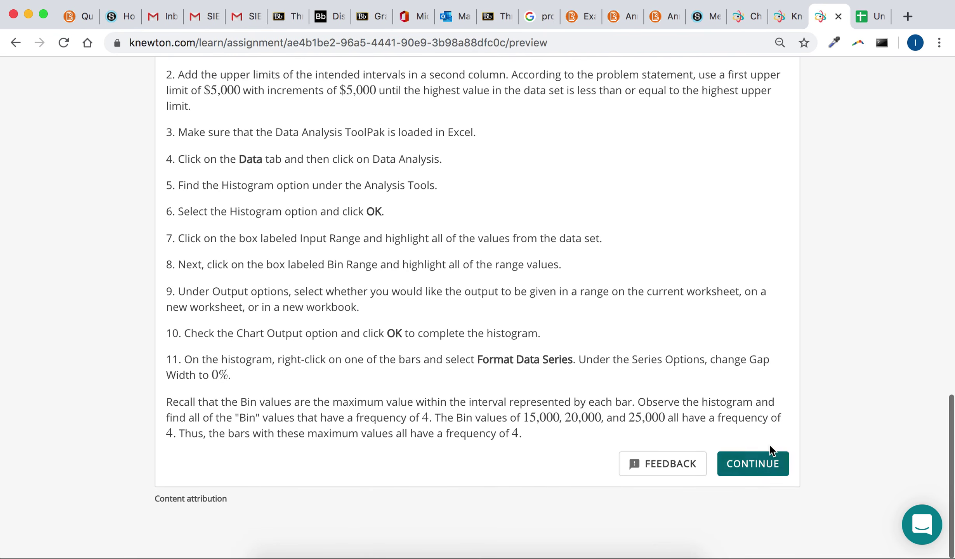
click(763, 464)
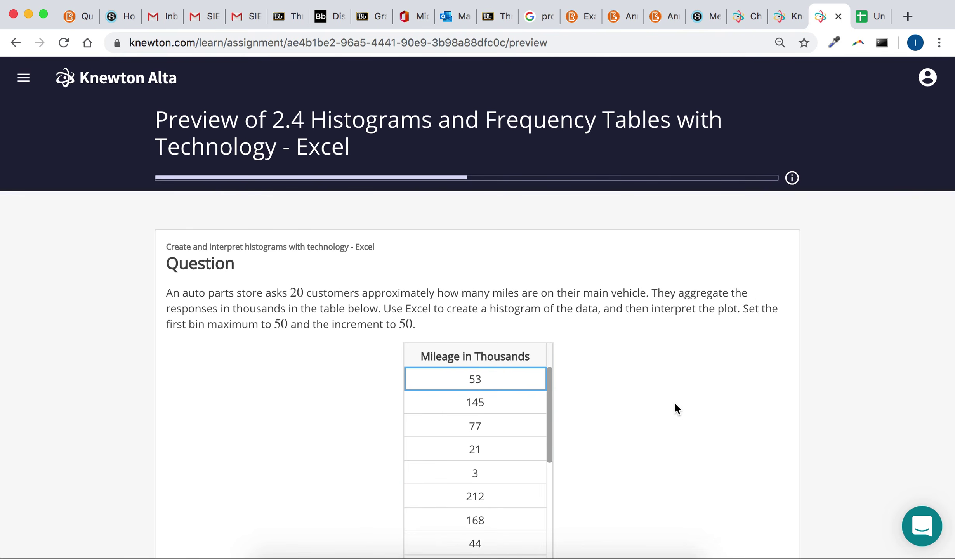
scroll(674, 402, down, 5)
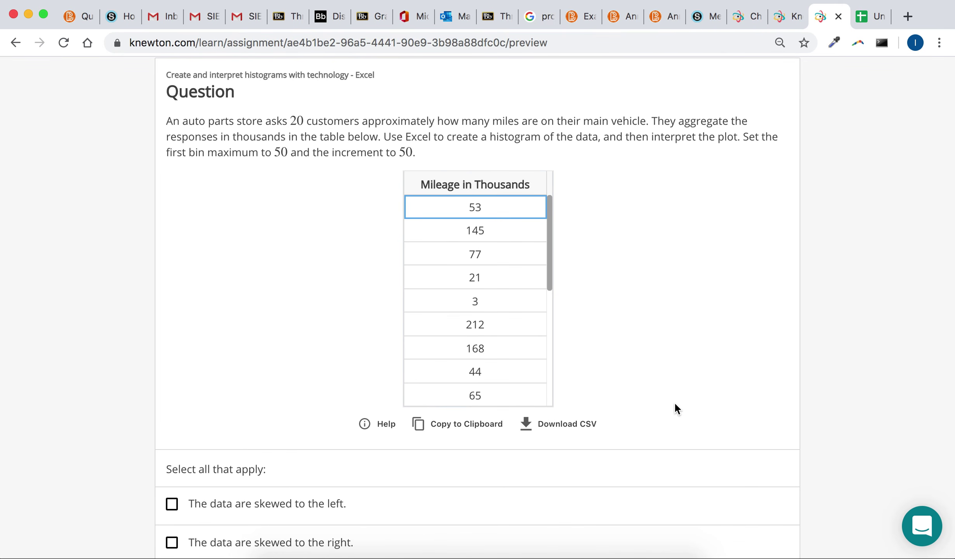